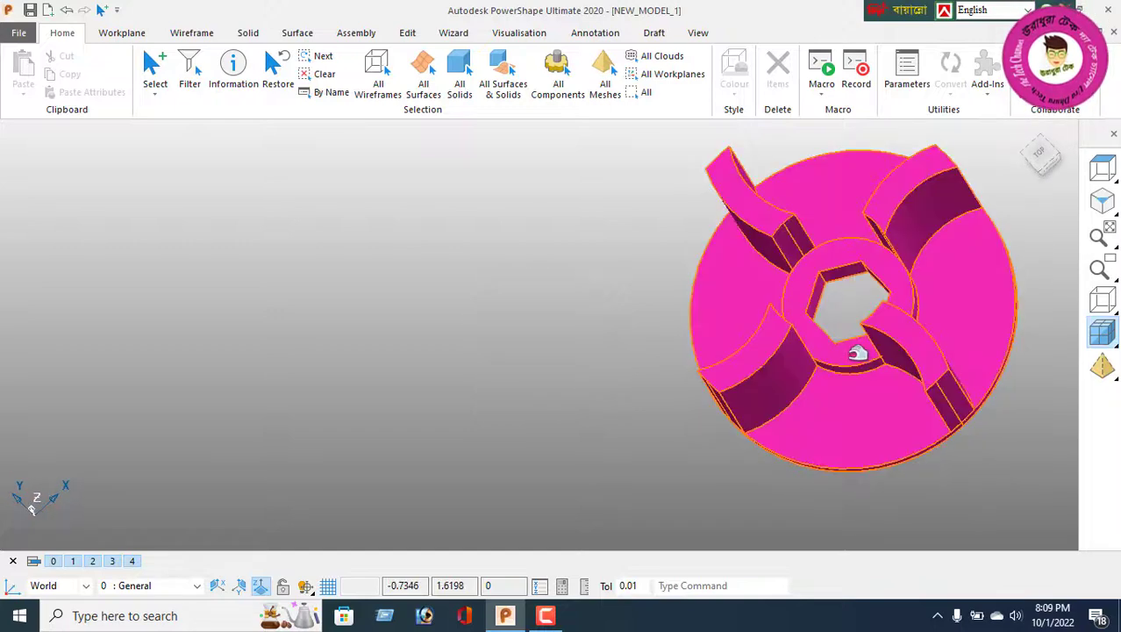
shift+middle_drag(825, 337, 813, 372)
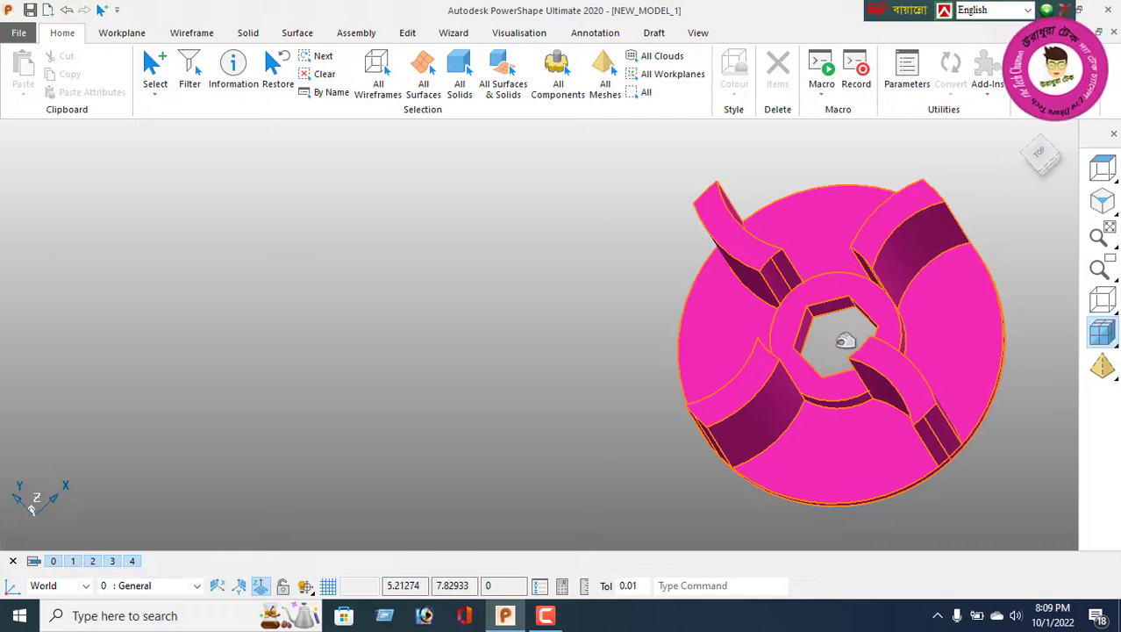
mouse_move(763, 351)
middle_down()
mouse_move(836, 283)
mouse_move(772, 369)
middle_up()
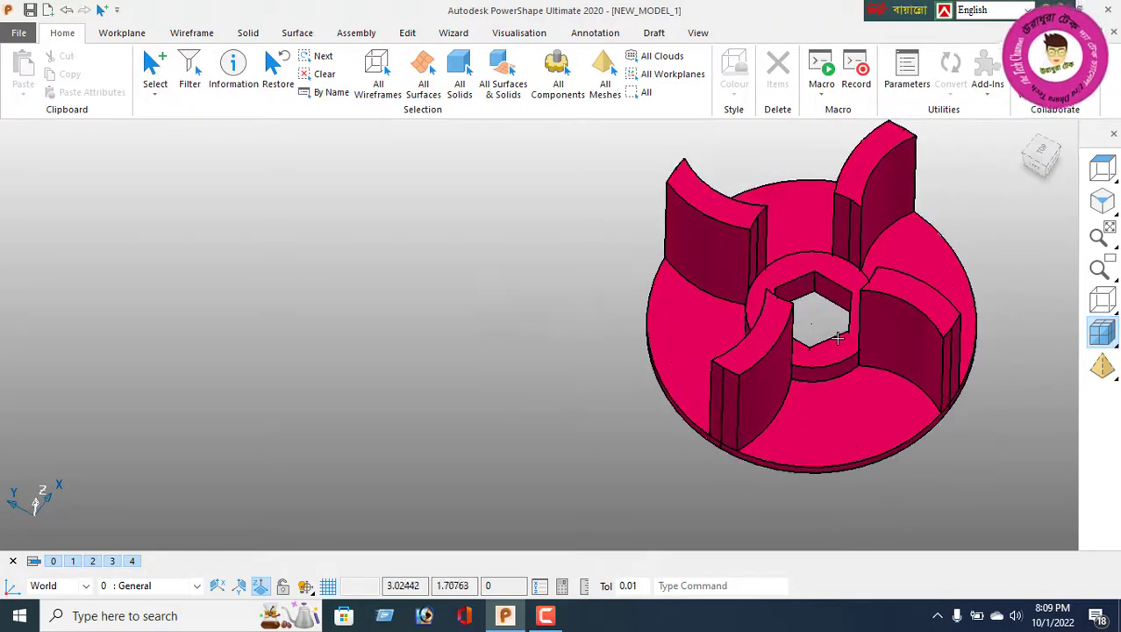
shift+middle_drag(677, 453, 705, 491)
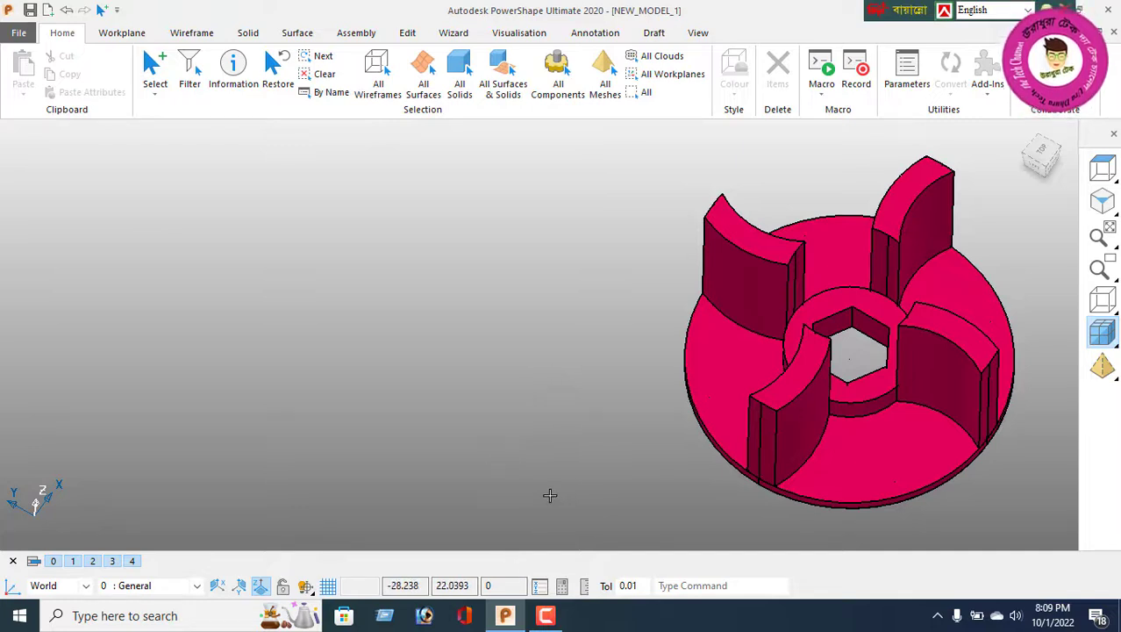
click(547, 617)
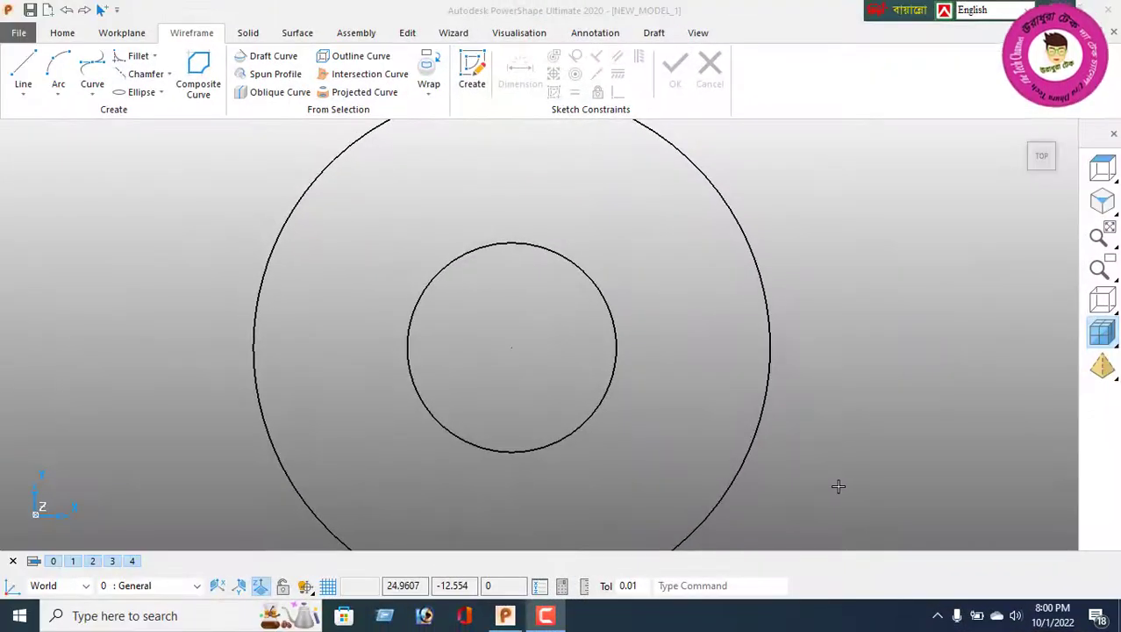
Step: Delete the two concentric circles from the model
scroll(744, 428, down, 2)
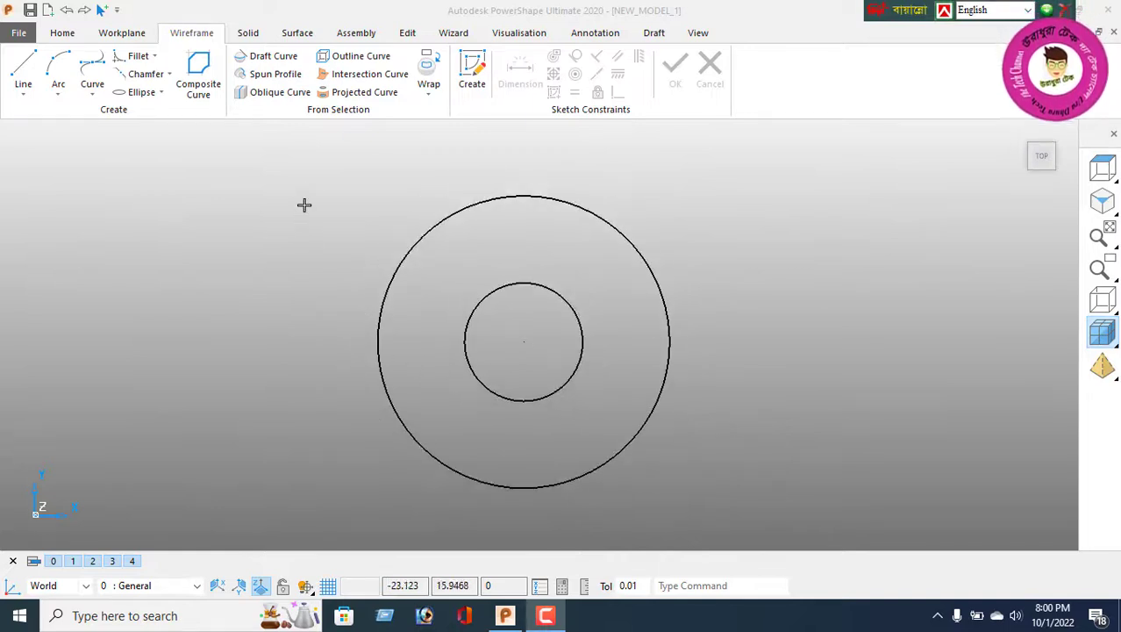
drag(305, 189, 806, 491)
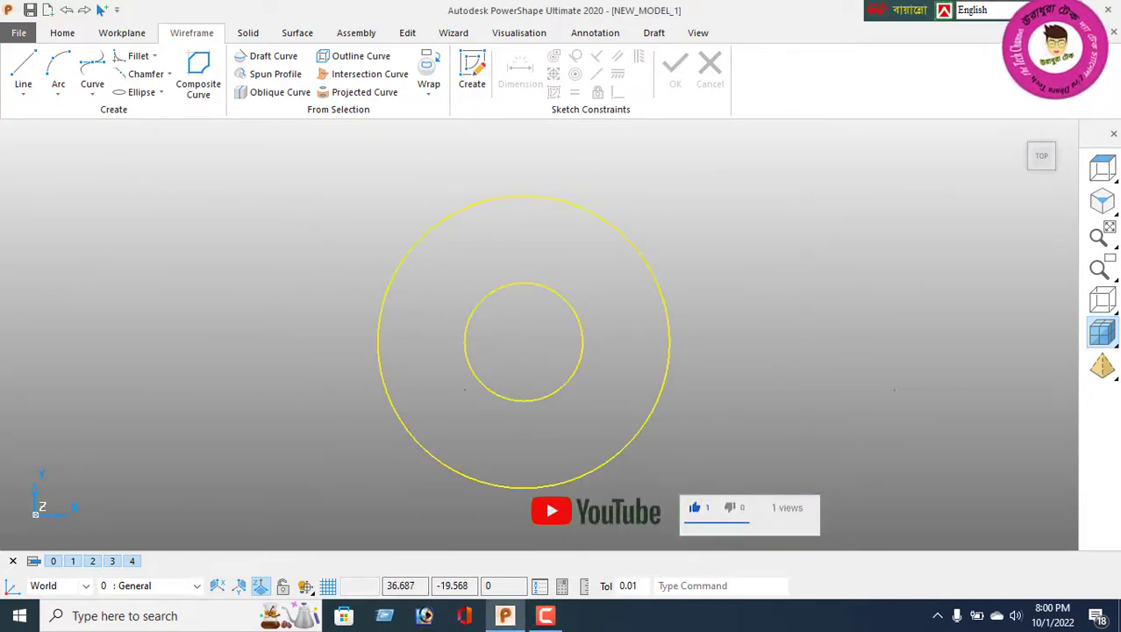
key(Delete)
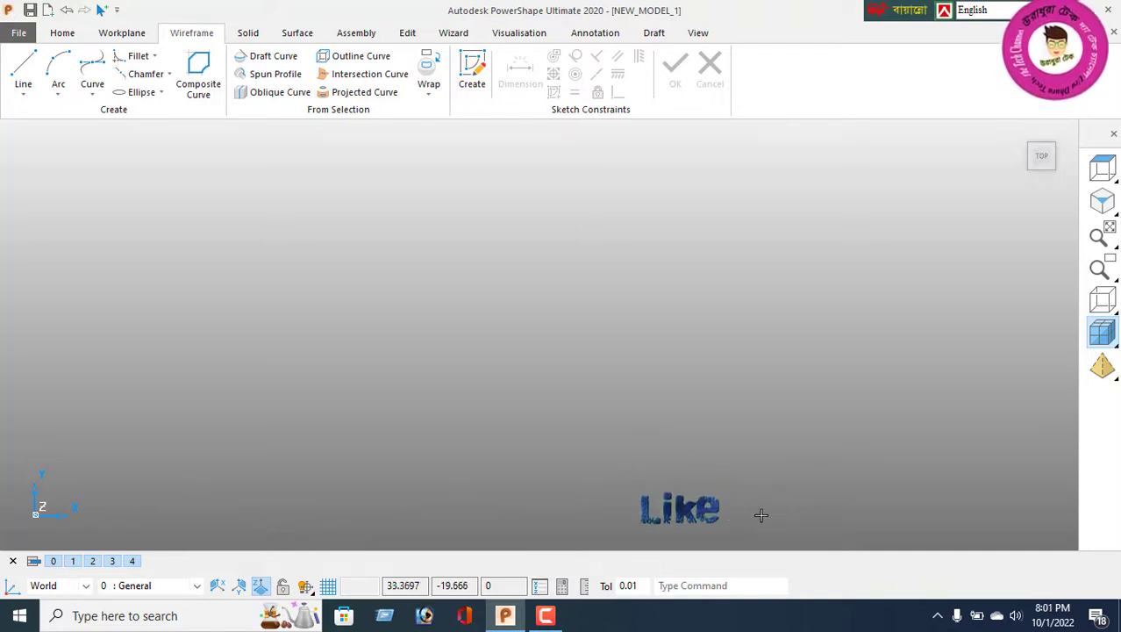
right_click(265, 281)
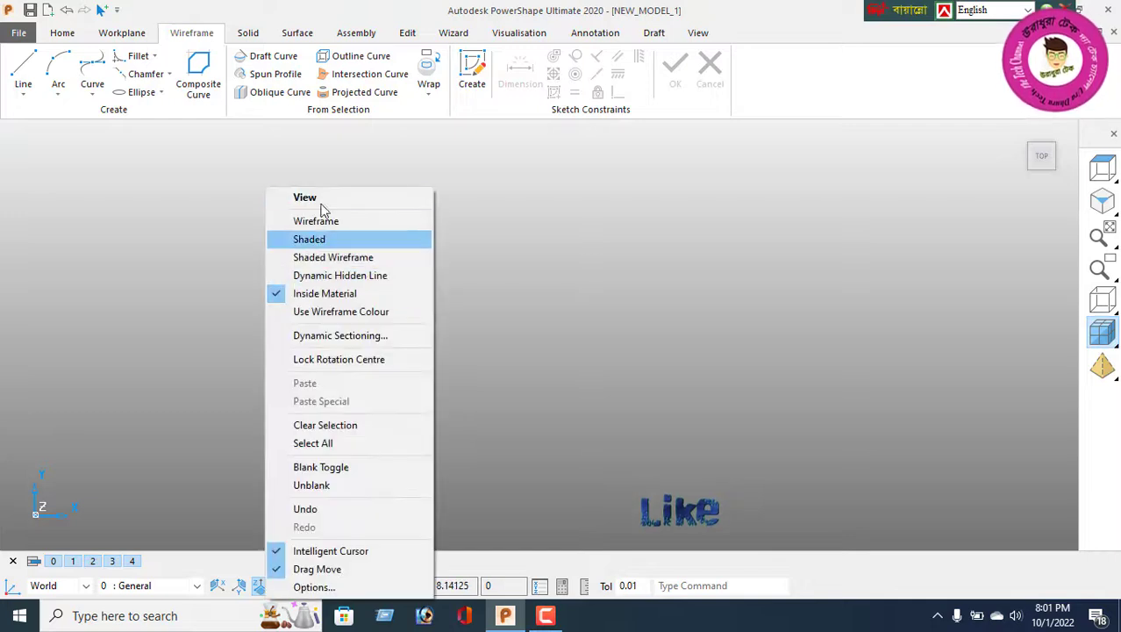
click(317, 195)
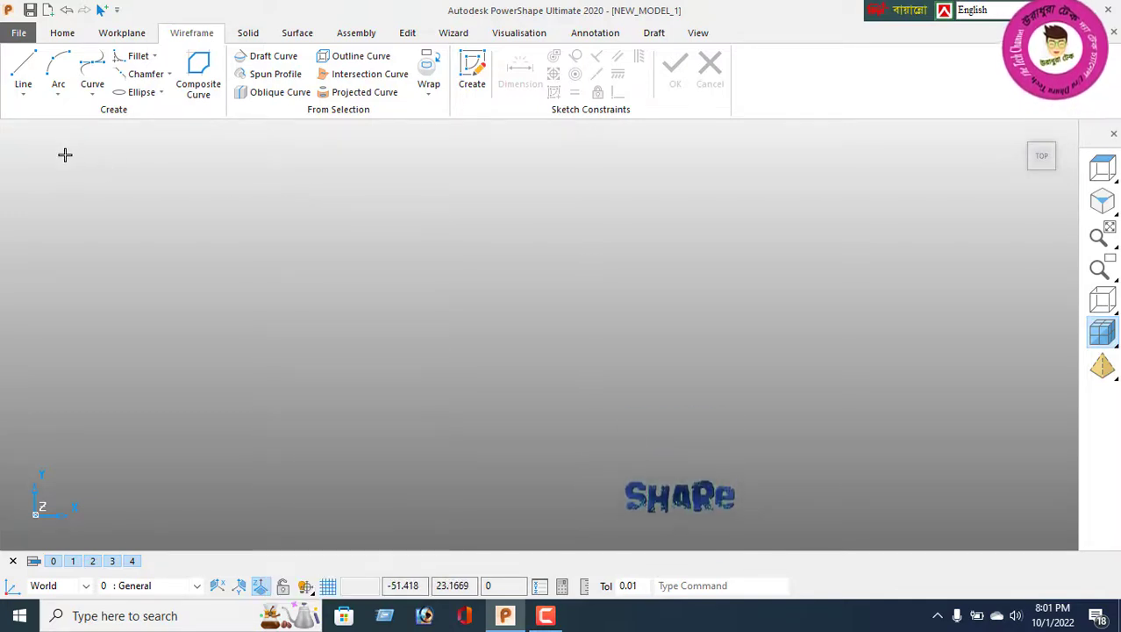
Step: Draw a full circle centred at X 3, Y 5 with the Full Arc tool
click(58, 95)
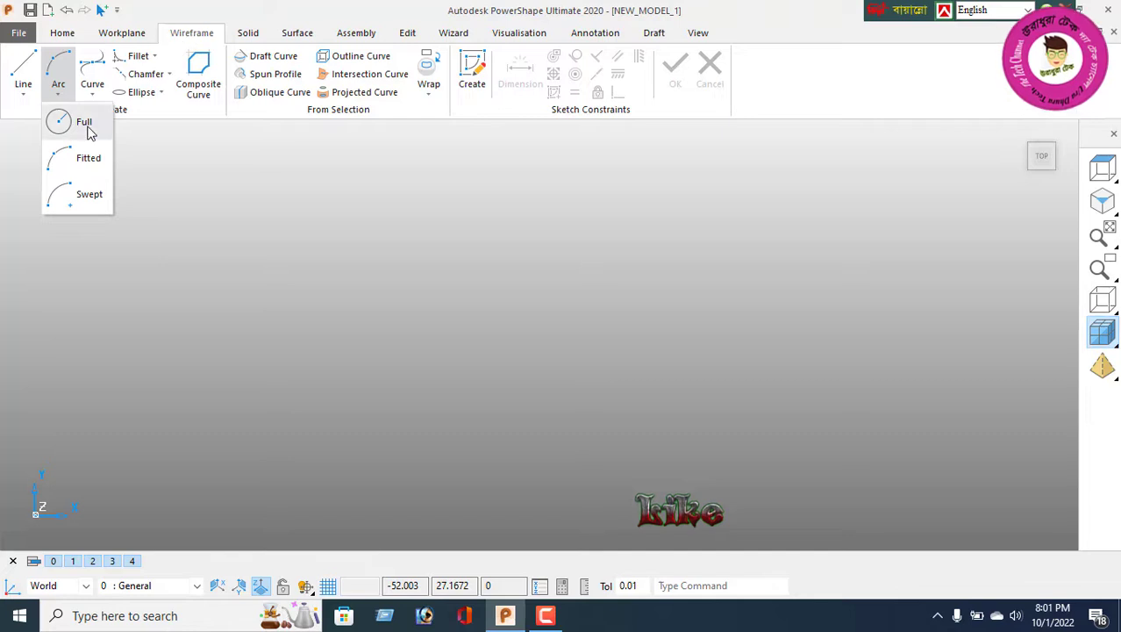
click(57, 122)
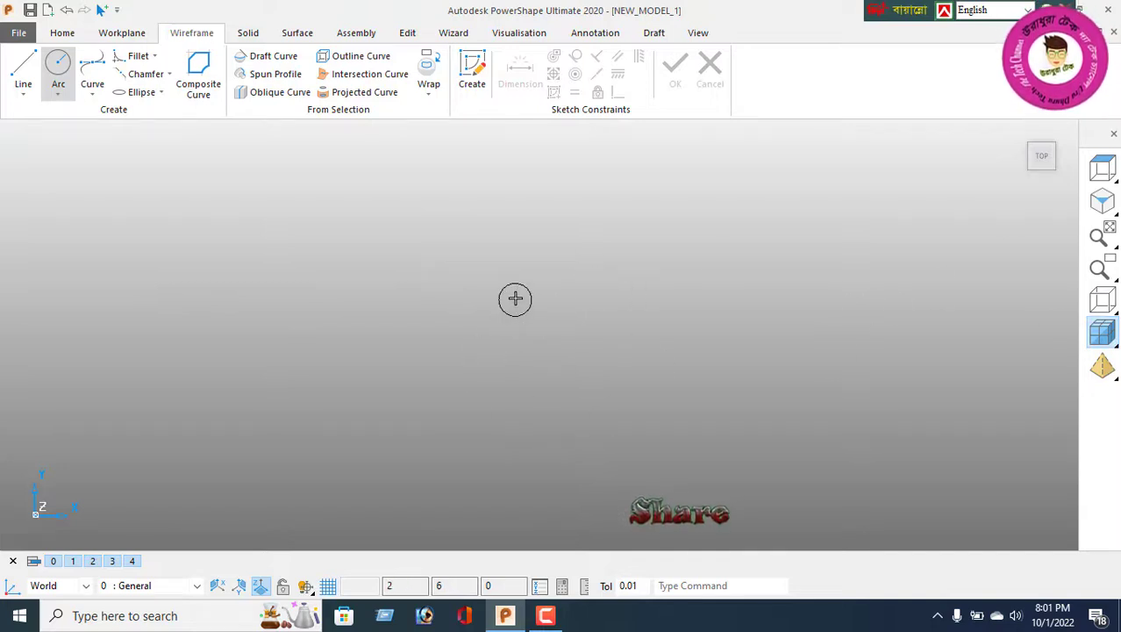
click(523, 307)
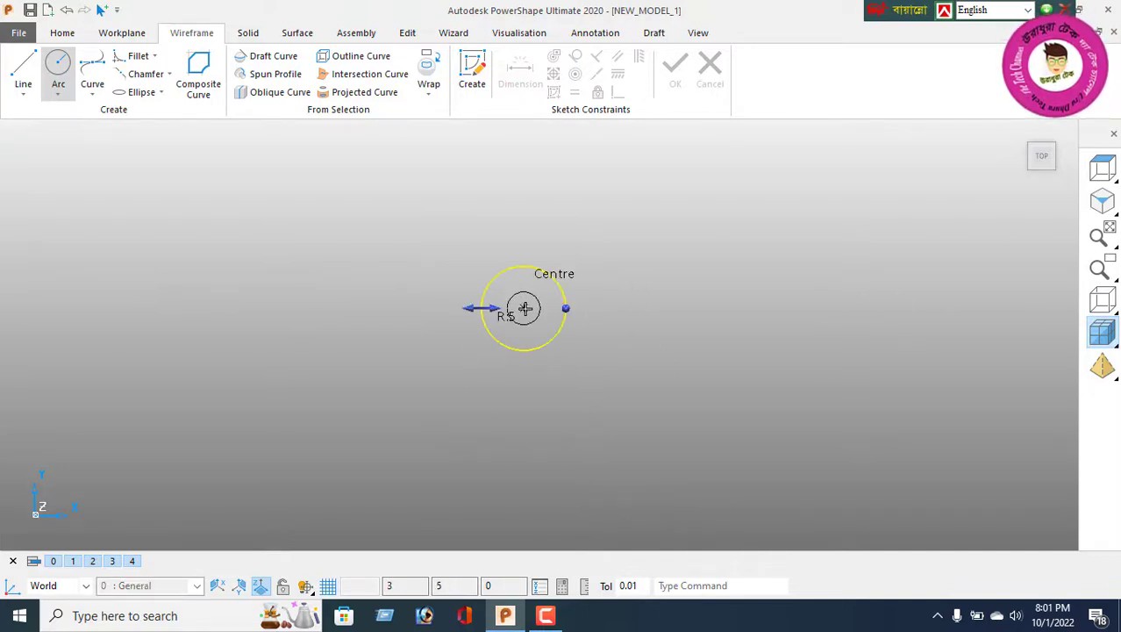
right_click(314, 196)
click(359, 203)
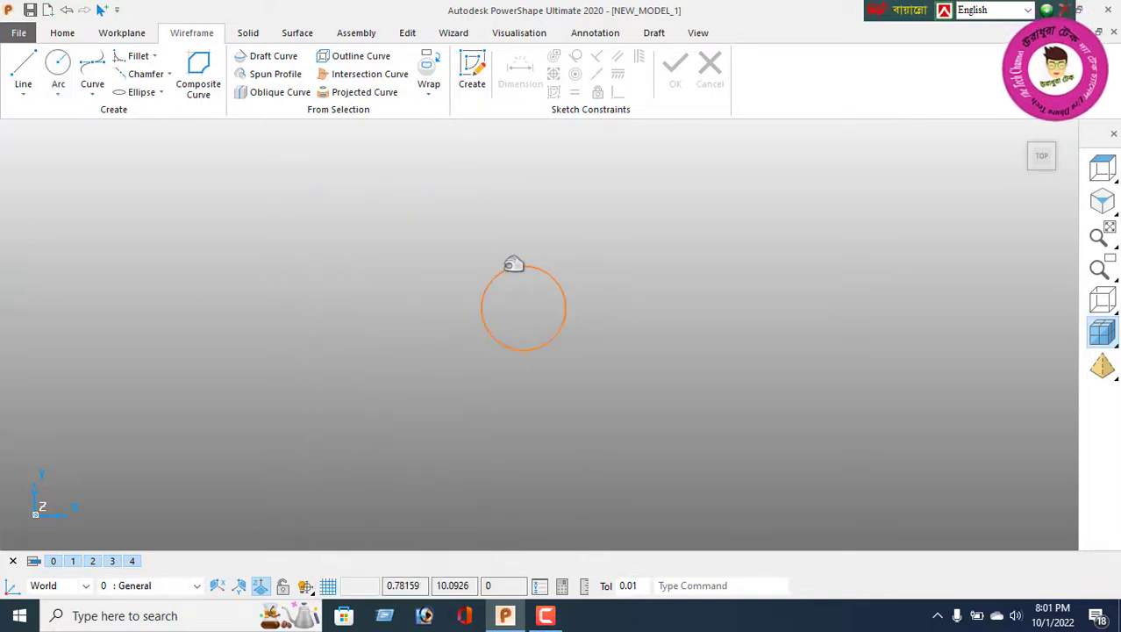
Step: Define the circle by its diameter and set the diameter to 34.6
double_click(513, 263)
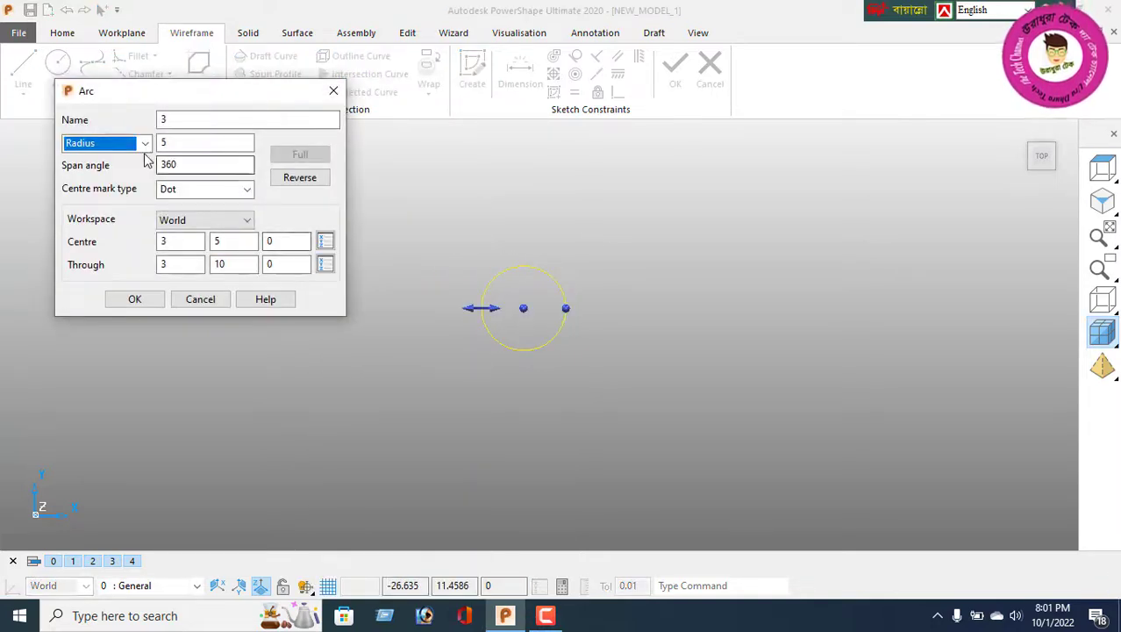
click(144, 143)
click(123, 175)
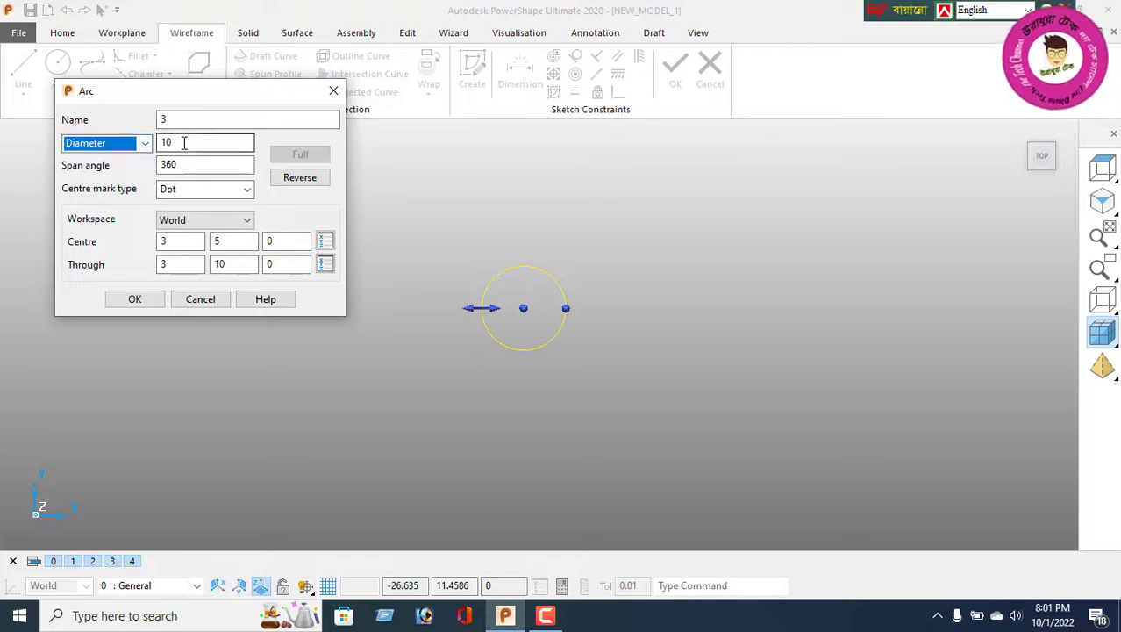
key(Tab)
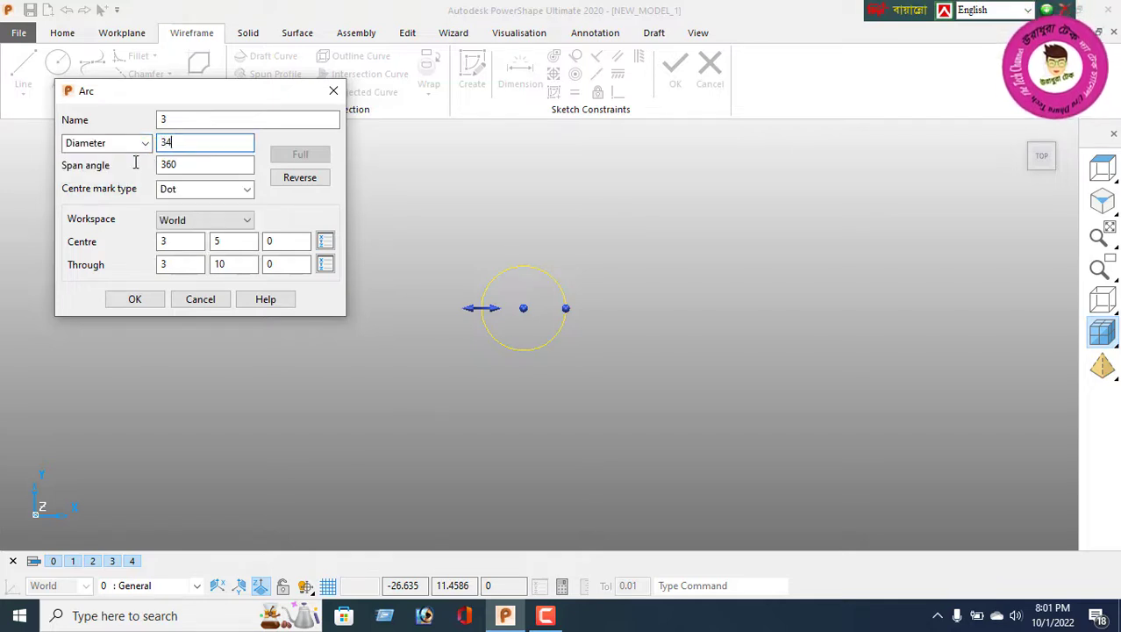
text(34.6)
key(Return)
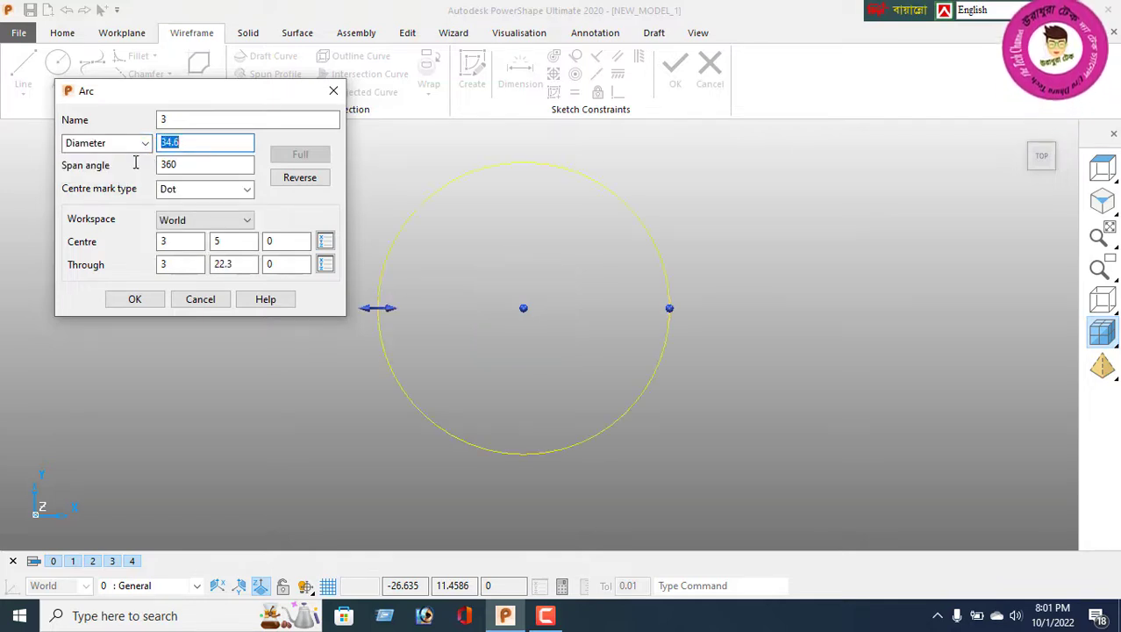
click(139, 303)
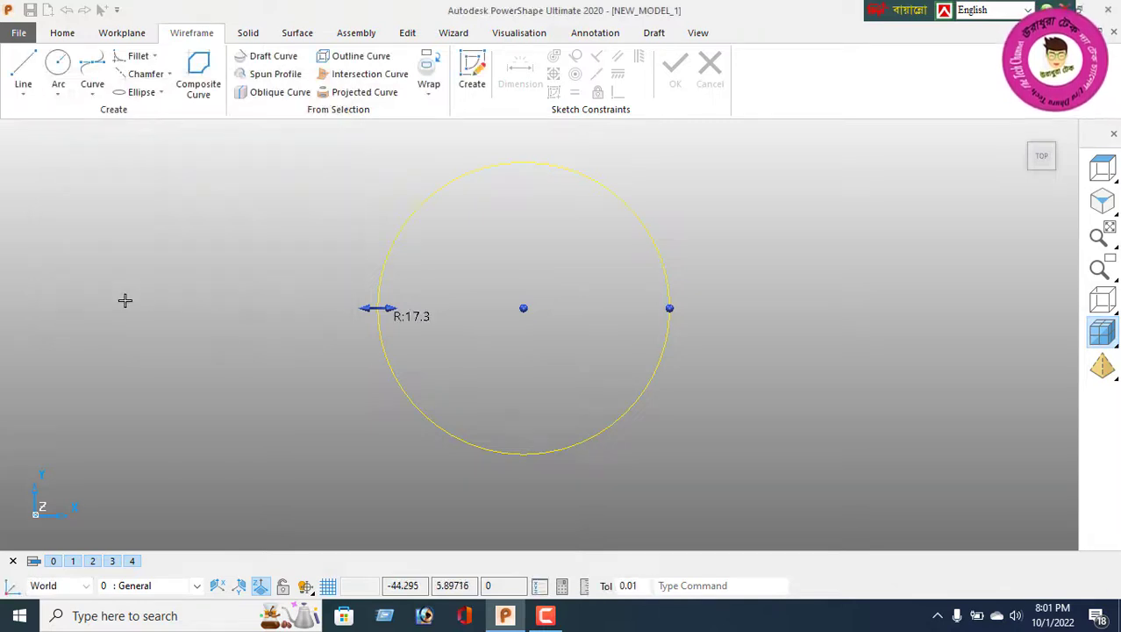
Step: Draw a horizontal line about 31.3 long from the circle's centre past its edge and offset one copy of it 1.5 to each side
click(24, 94)
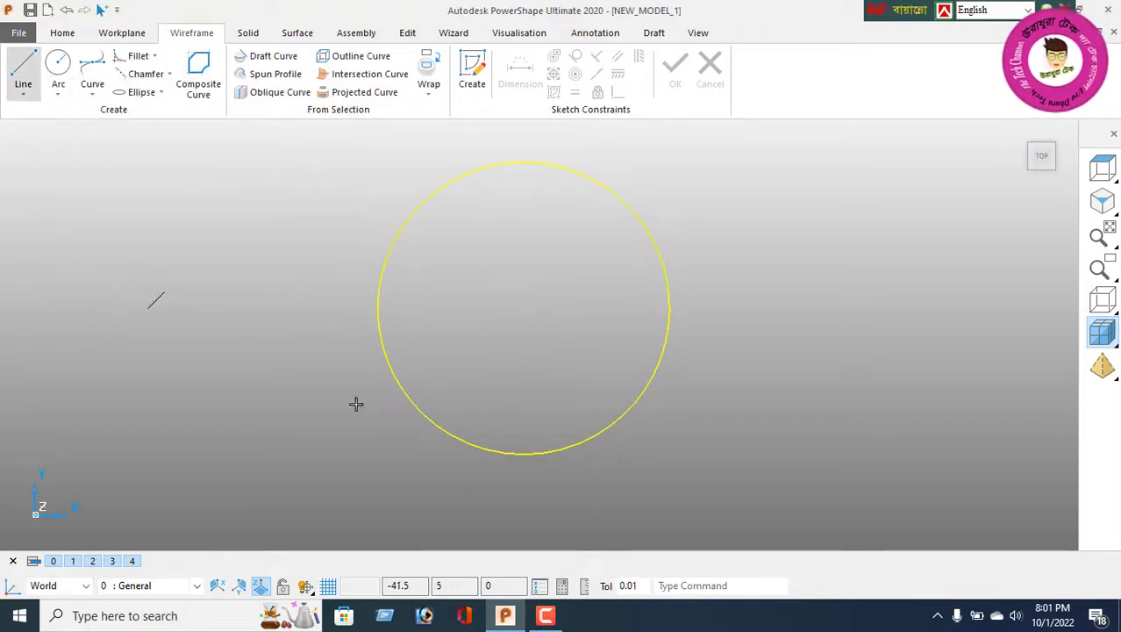
click(527, 306)
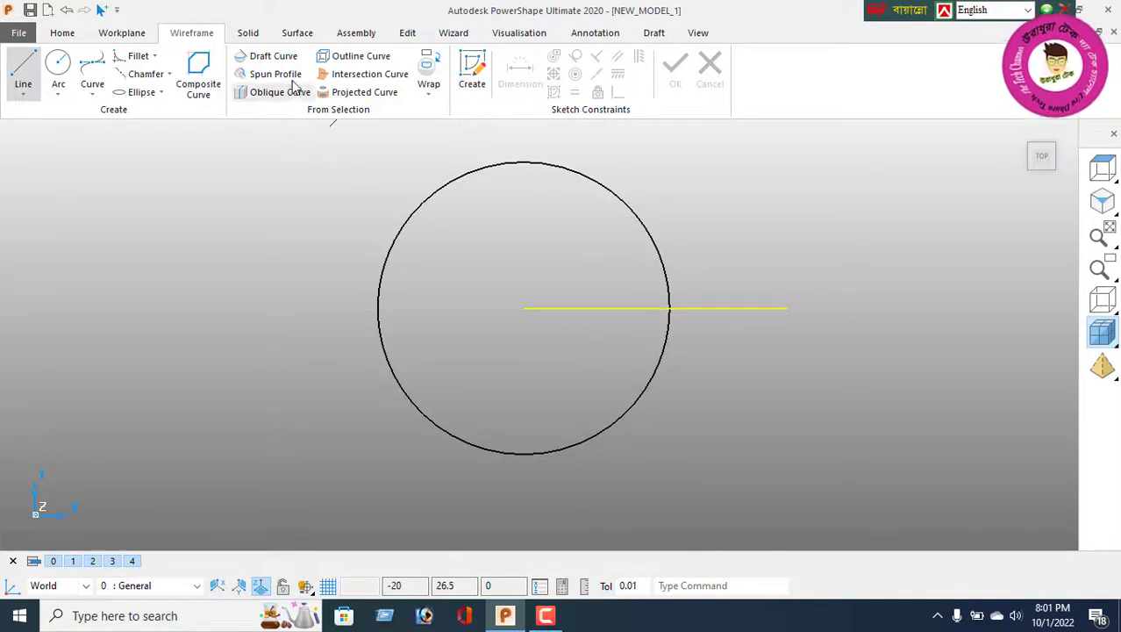
click(412, 36)
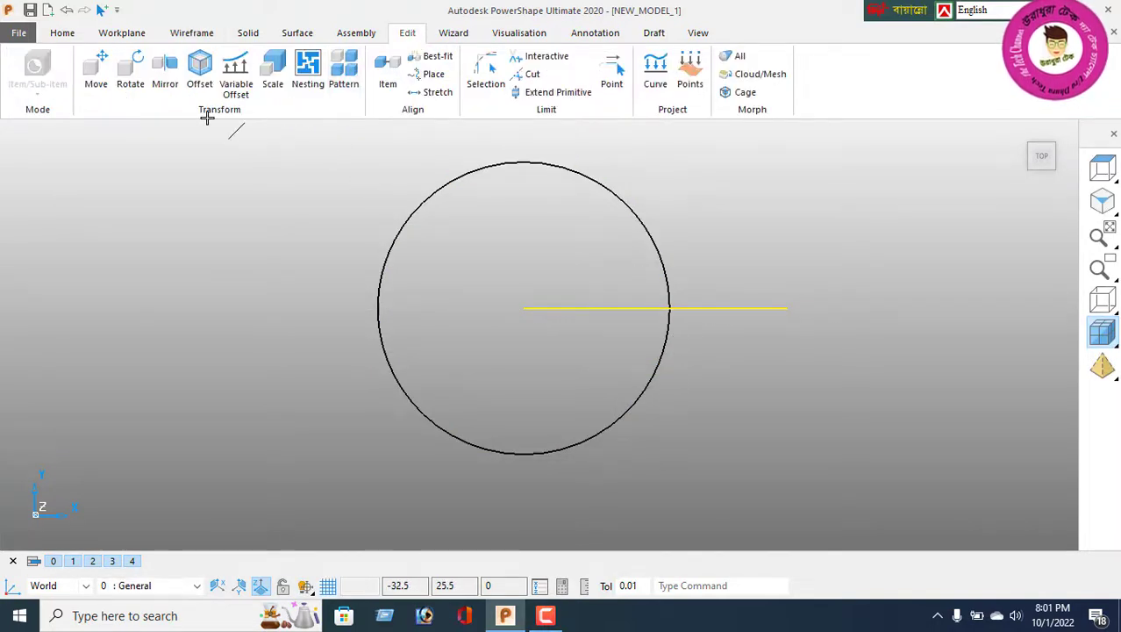
click(200, 68)
double_click(242, 157)
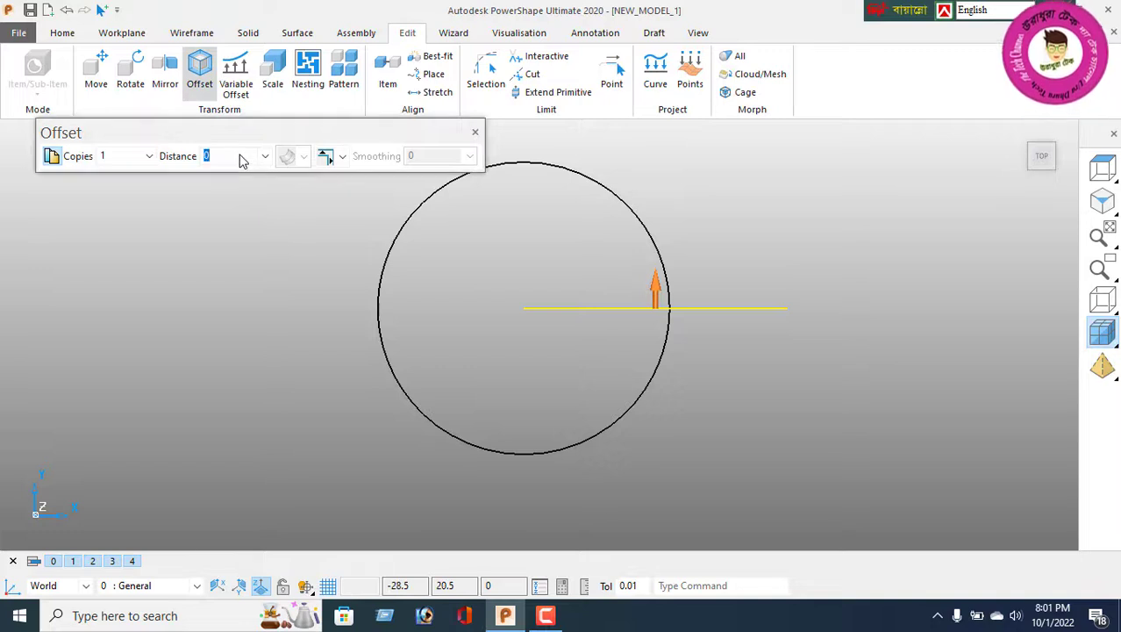
key(Return)
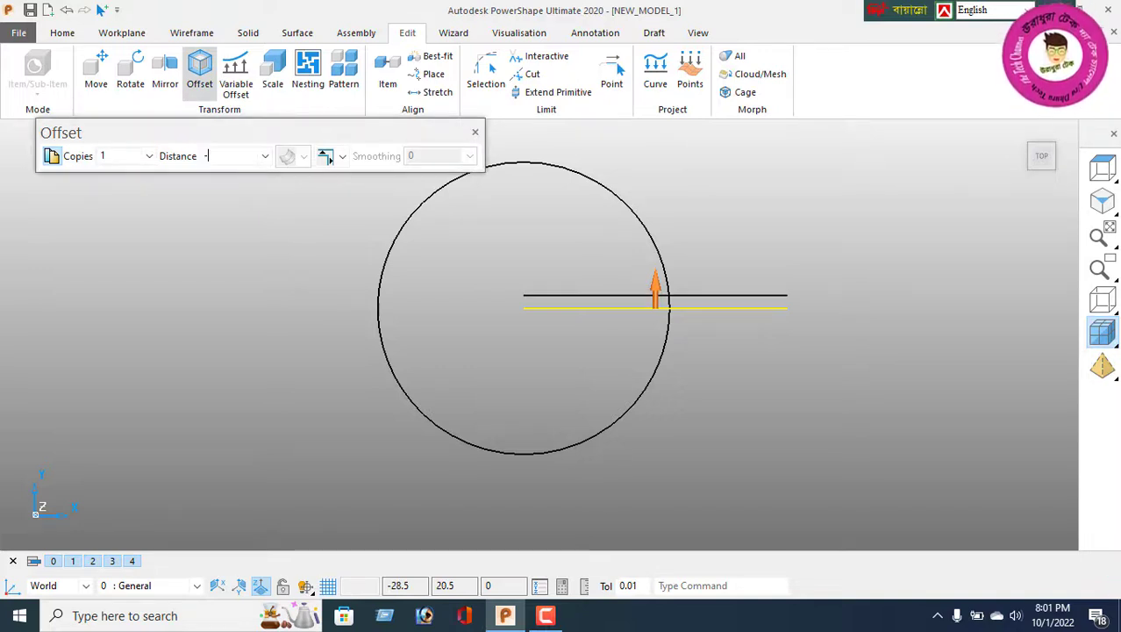
text(-1.5)
key(Return)
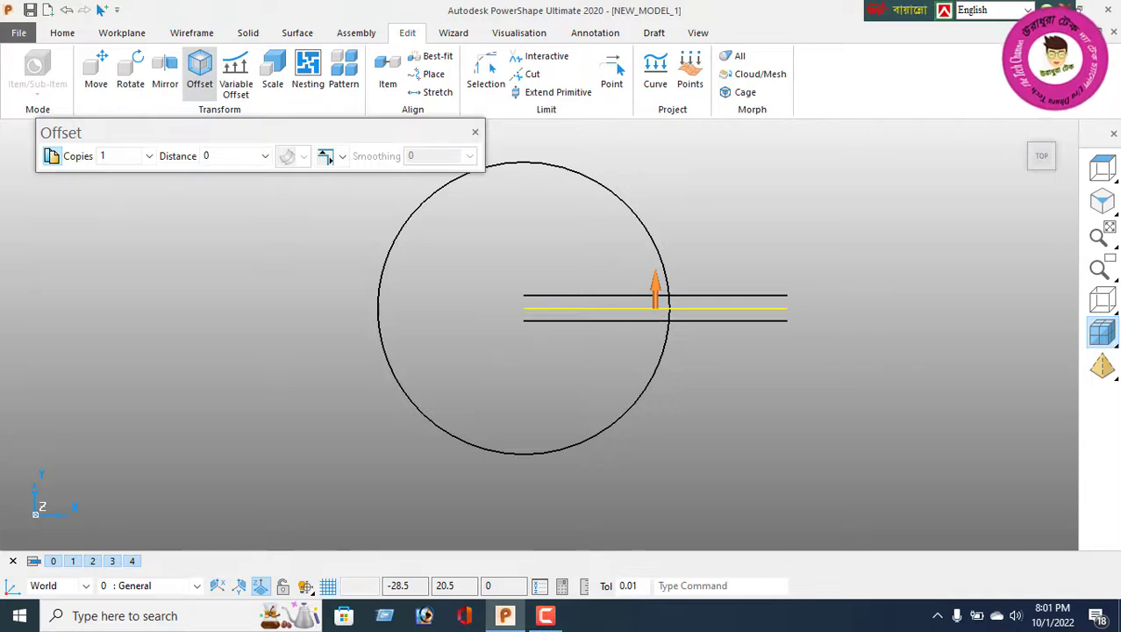
click(475, 133)
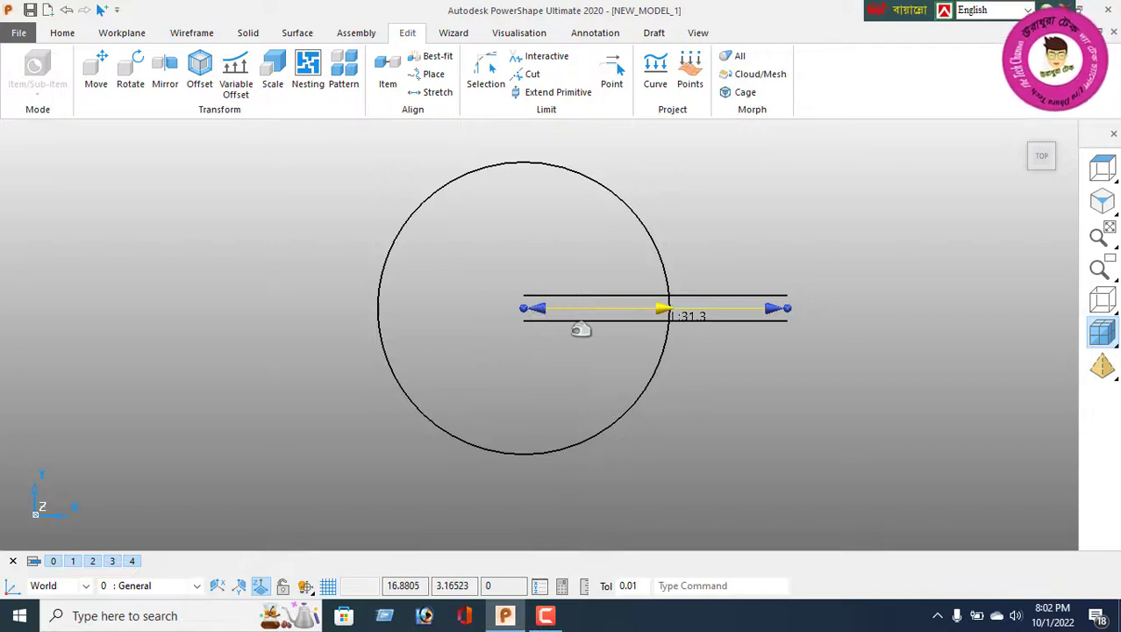
Step: Create a fitted arc of about 25.69 radius from the circle's centre to its crossing with the middle line, tangent to the upper offset line
scroll(605, 332, up, 3)
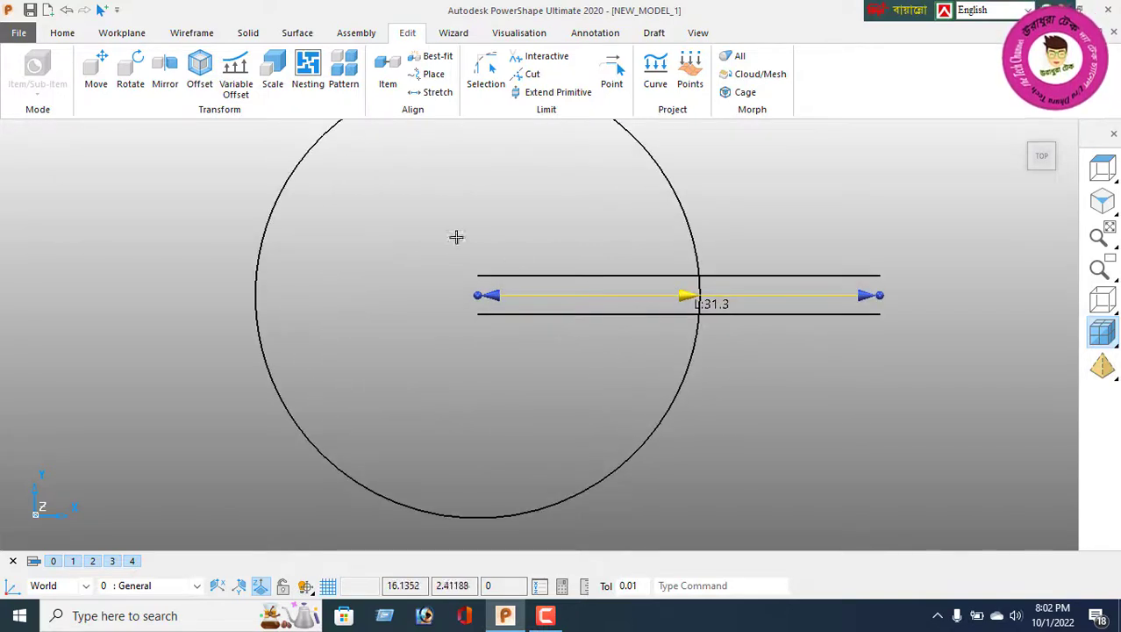
click(187, 33)
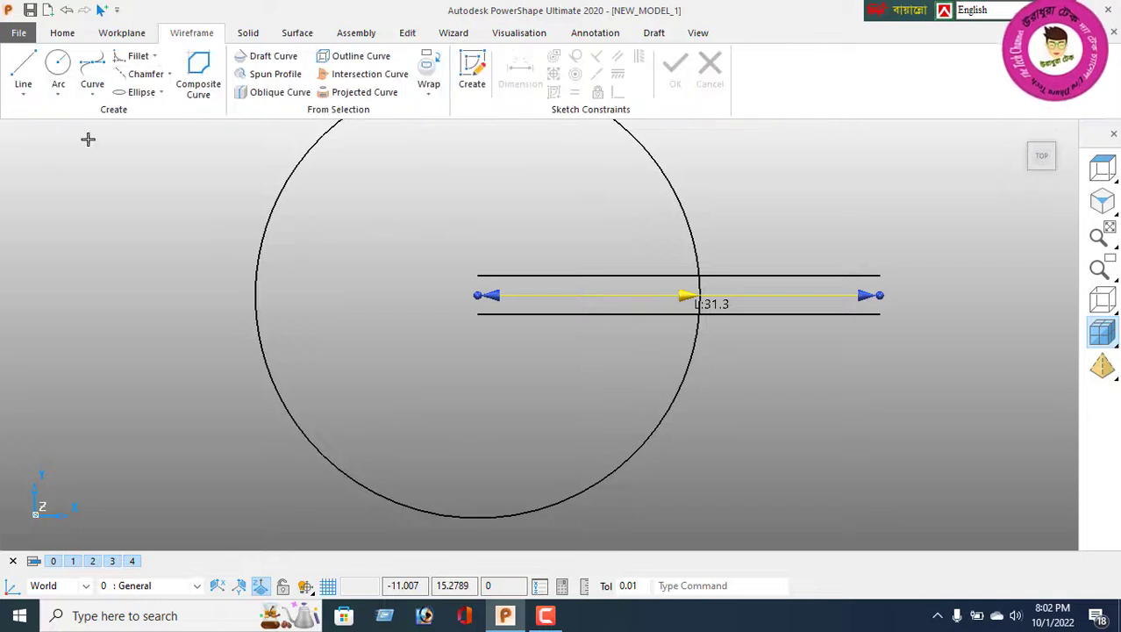
click(59, 93)
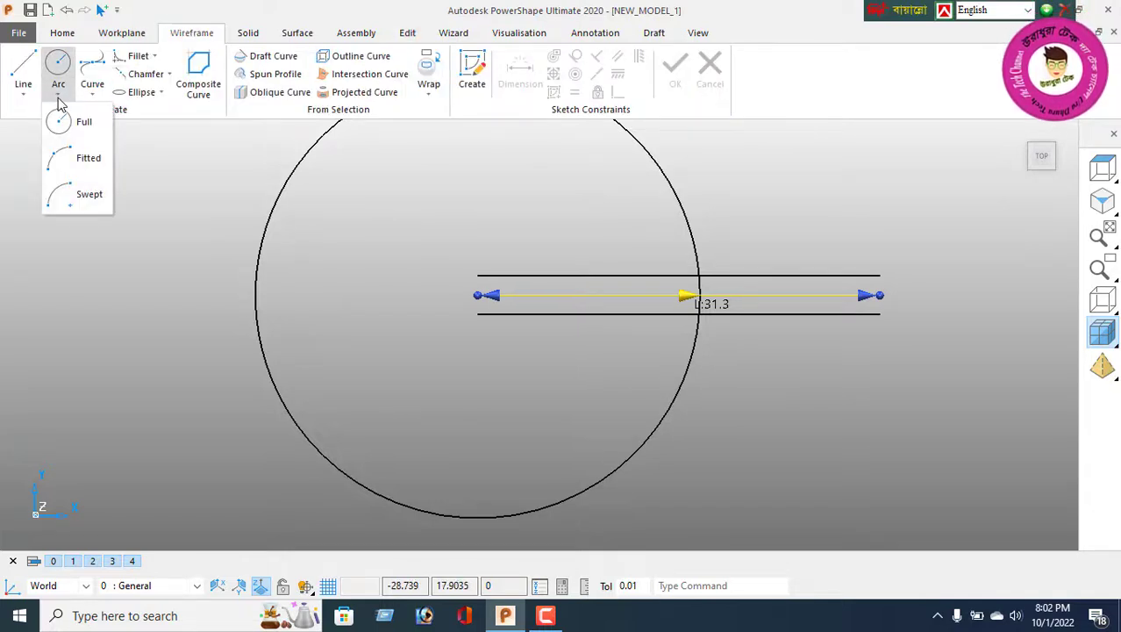
click(85, 160)
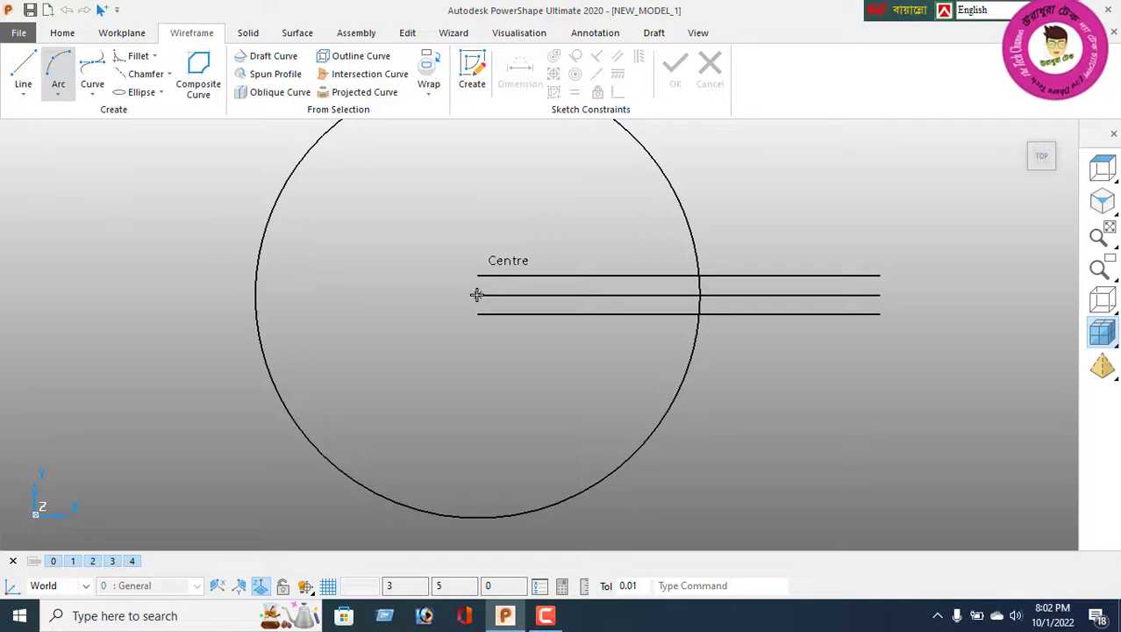
click(477, 295)
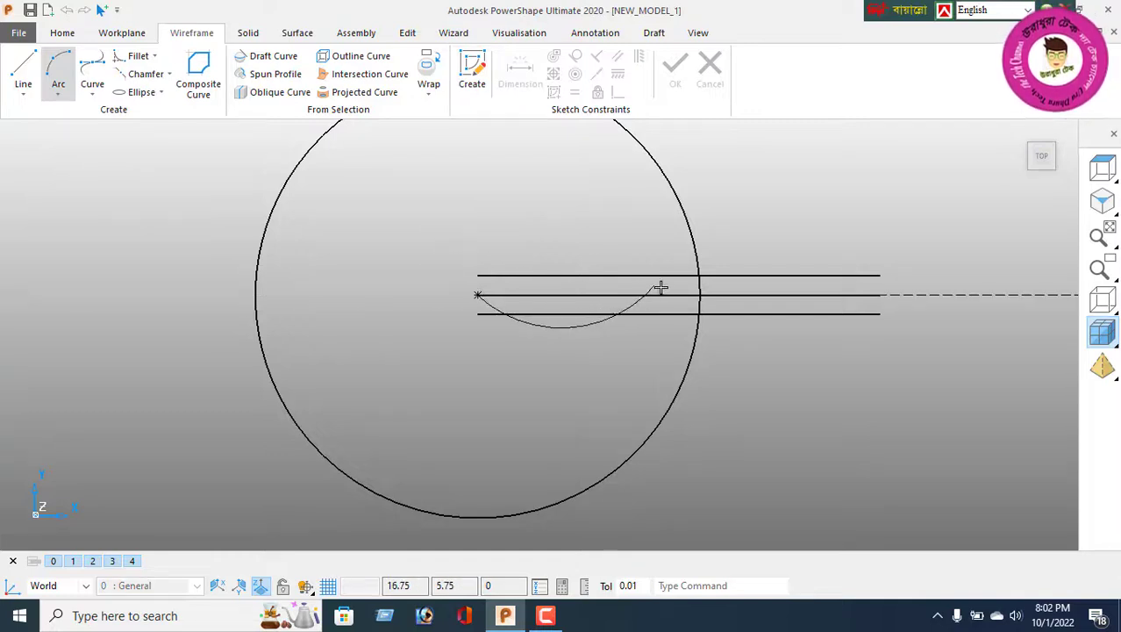
click(699, 294)
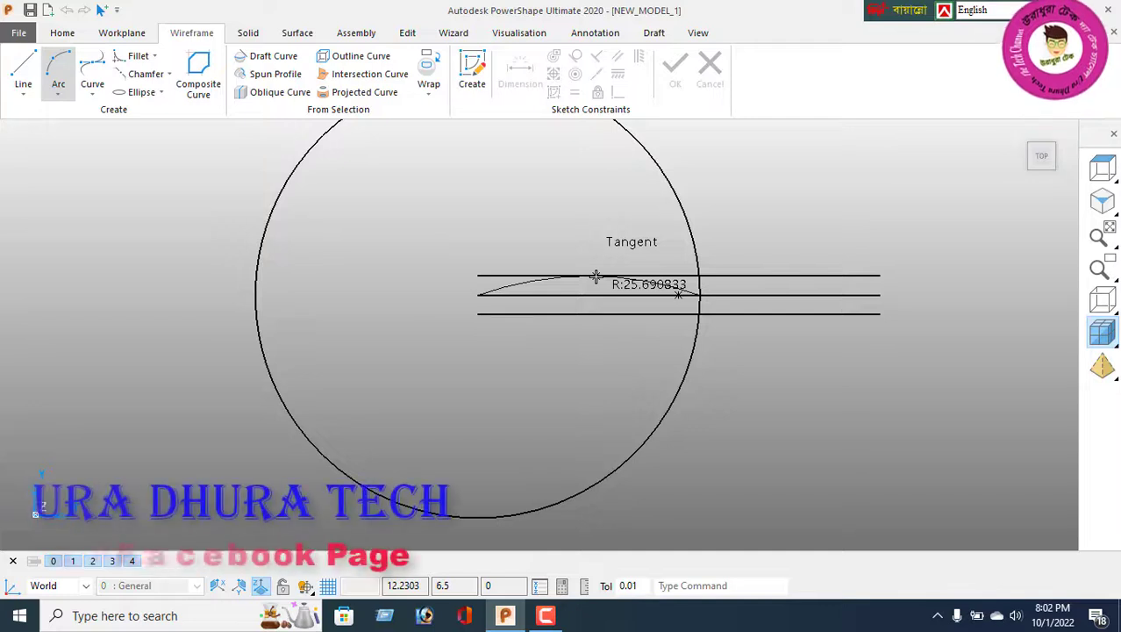
click(596, 277)
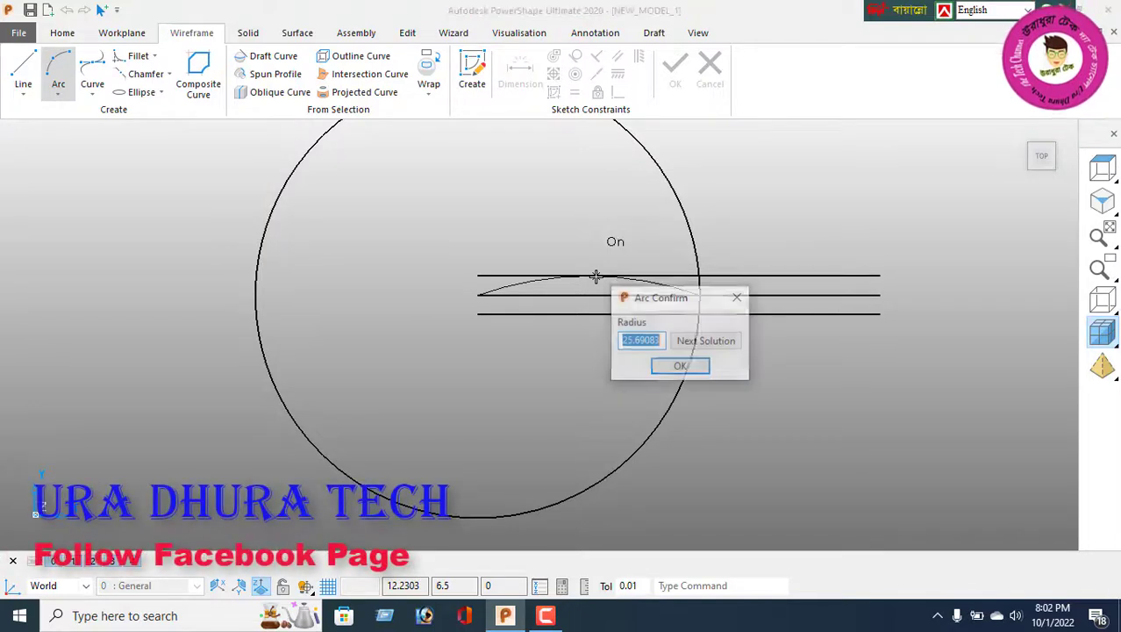
click(680, 365)
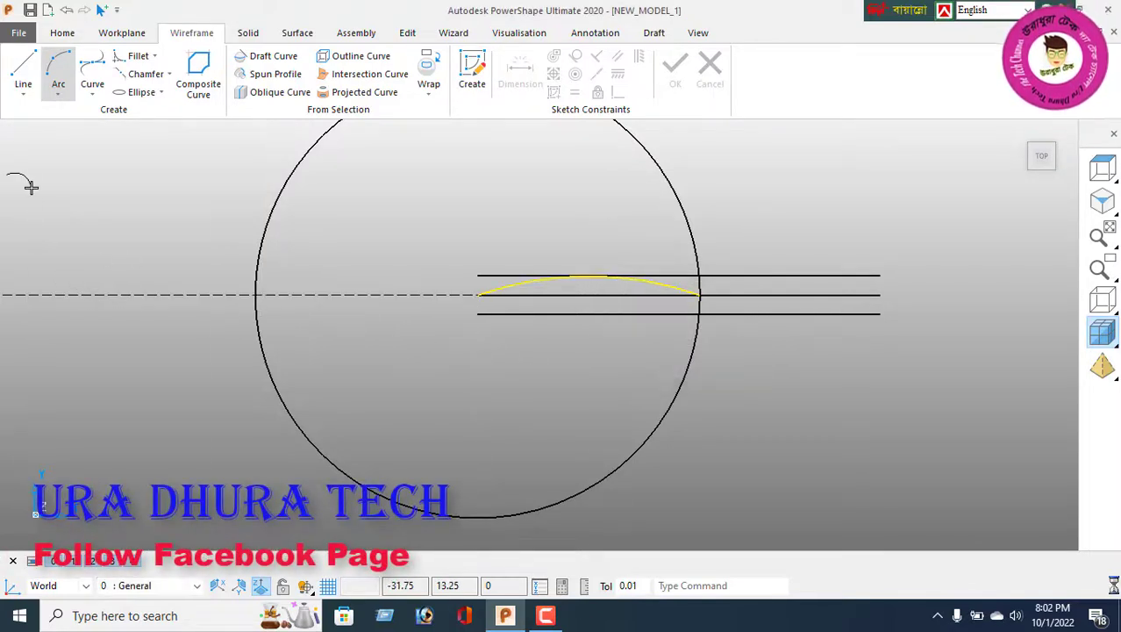
right_click(35, 190)
click(95, 203)
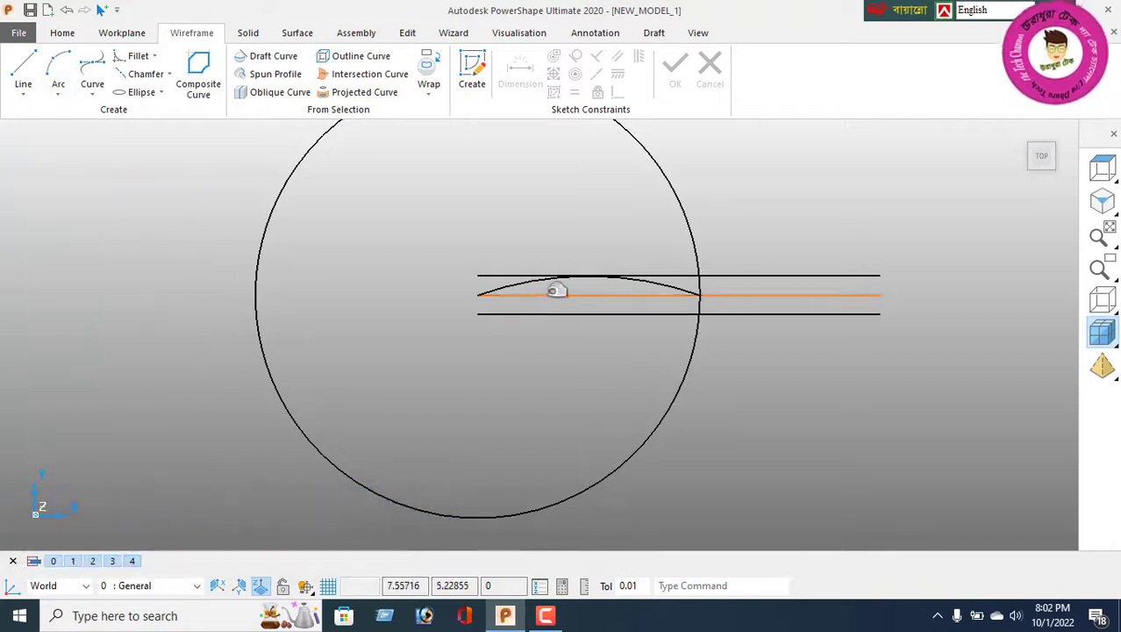
Step: Offset one copy of the blade arc 3 downward
click(653, 280)
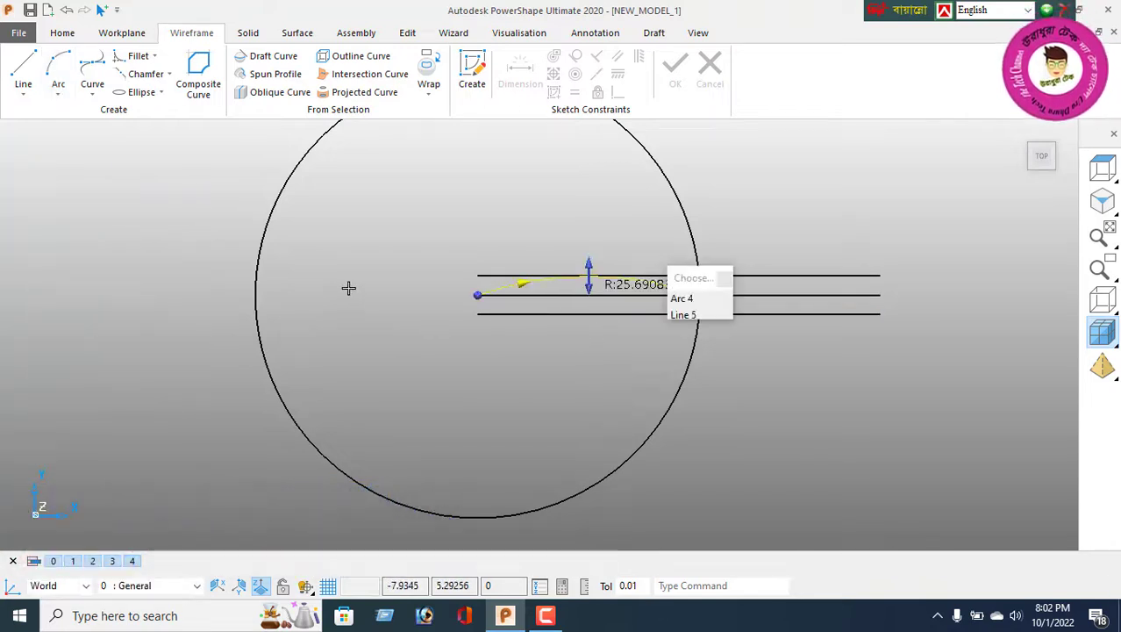
click(407, 32)
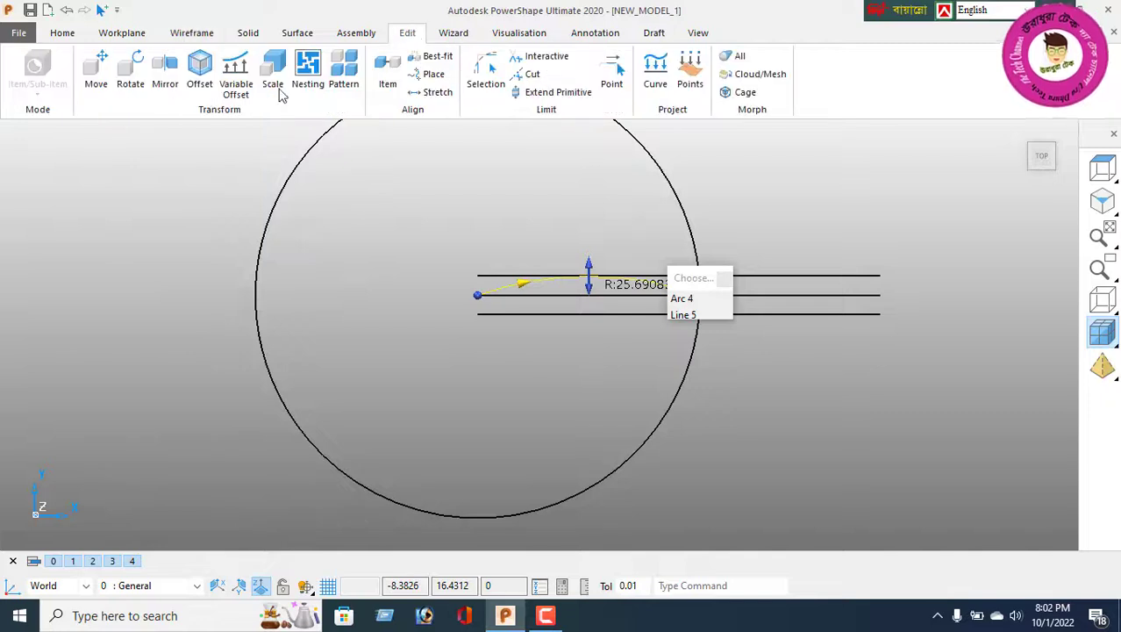
click(197, 85)
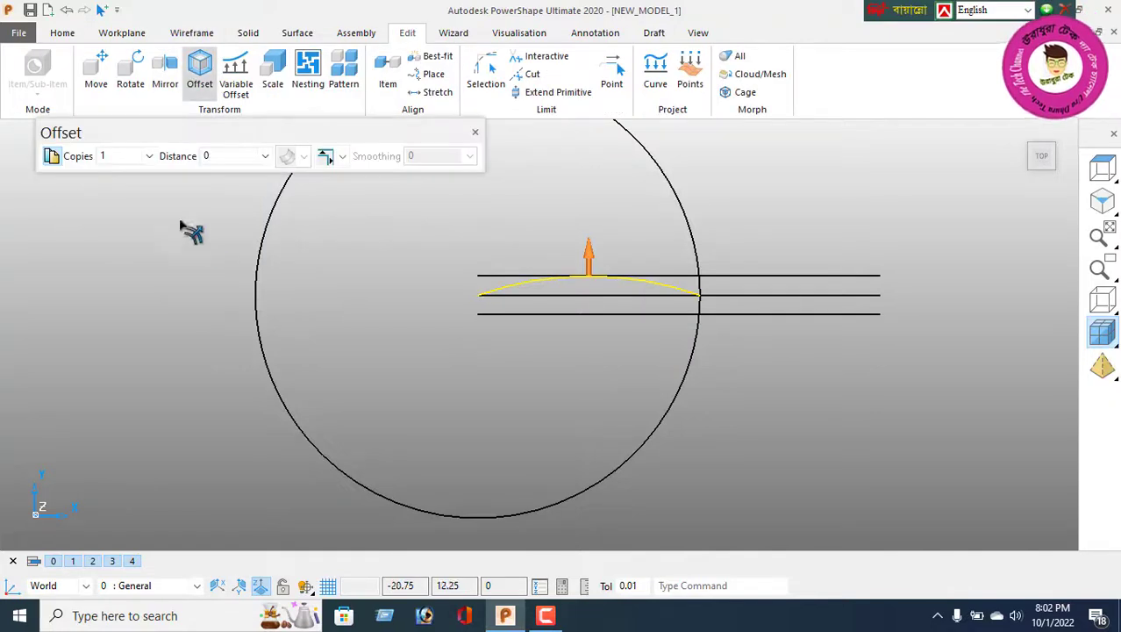
click(595, 254)
click(229, 162)
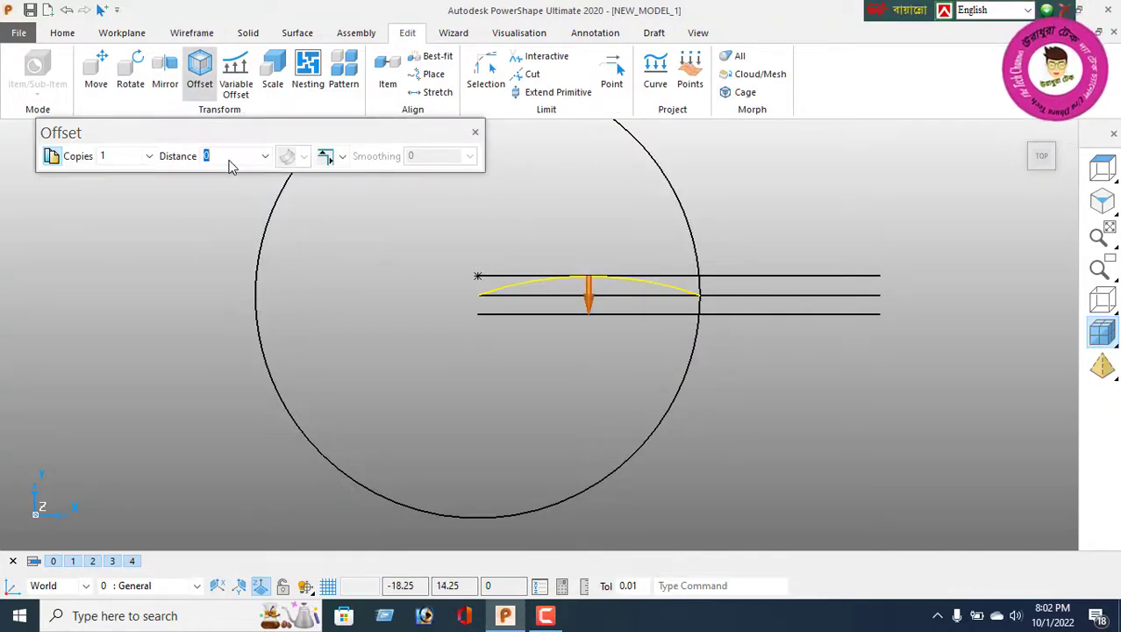
text(3)
key(Return)
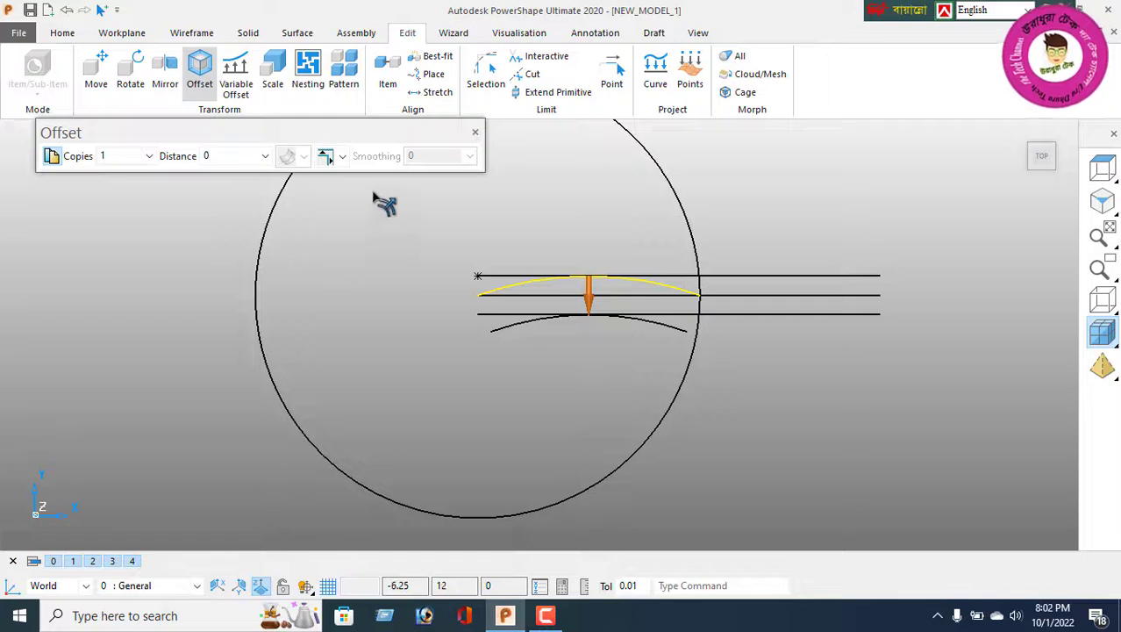
click(476, 133)
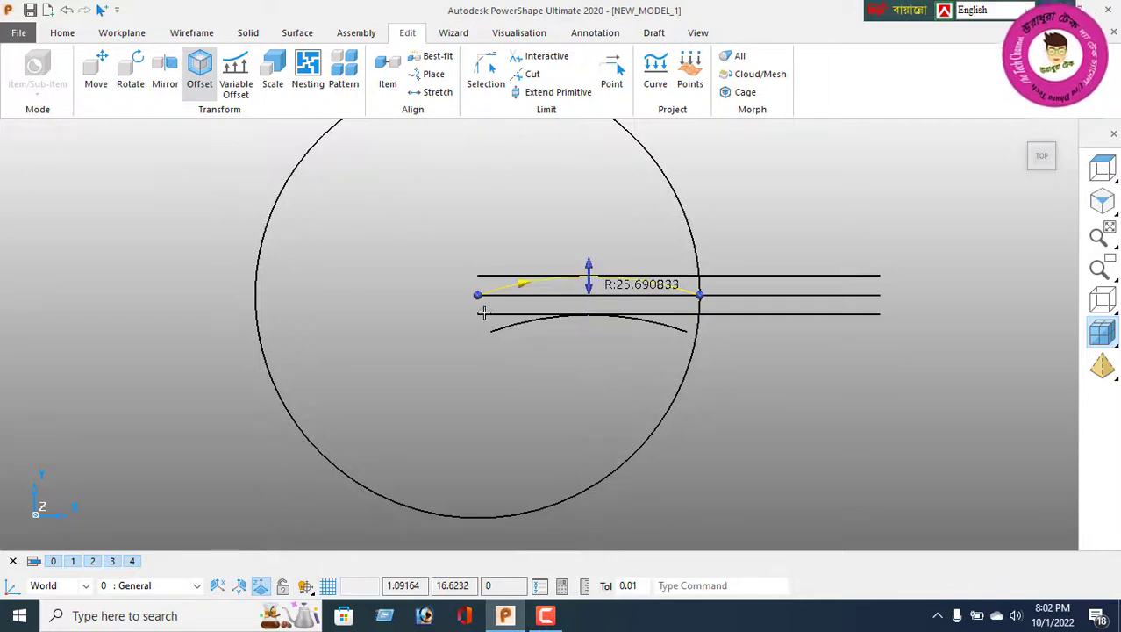
Step: Delete the lower offset arc and the original arc tangent to the upper line
click(683, 327)
key(Delete)
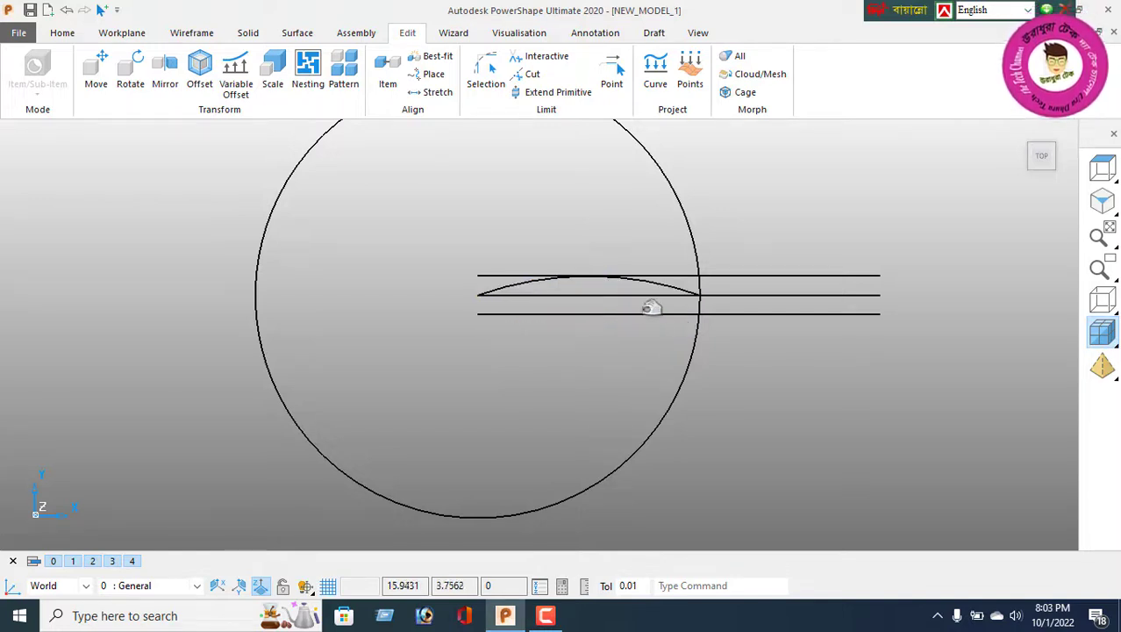
click(671, 286)
key(Delete)
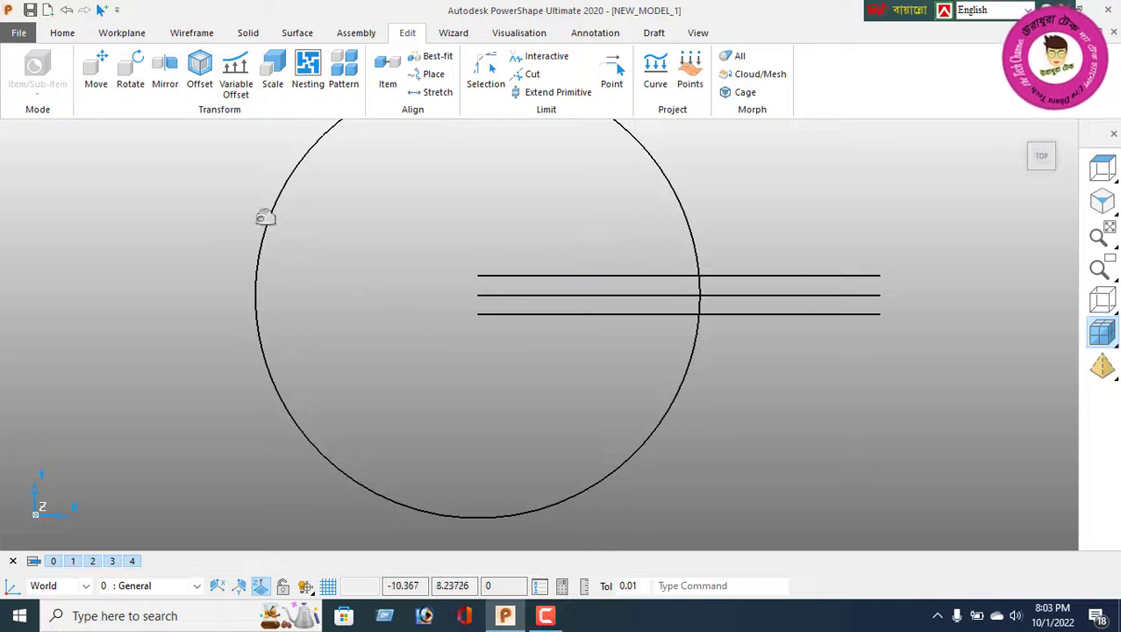
Step: Create a fitted arc of about 25.5 radius from the lower line's inner end to its crossing with the circle, tangent to the middle line
click(191, 33)
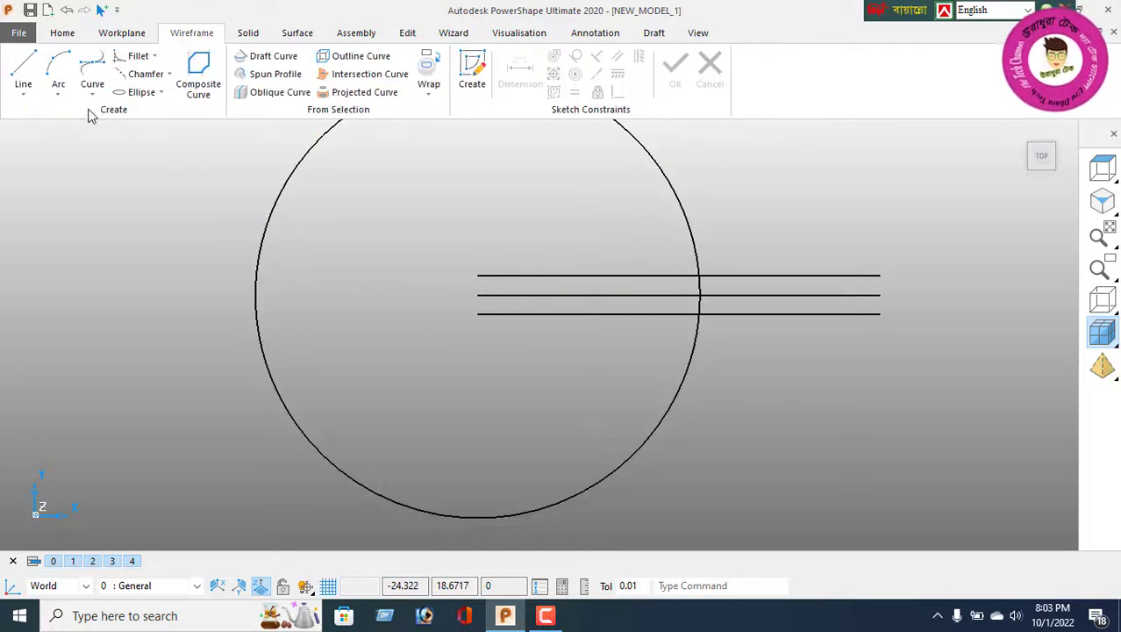
click(58, 71)
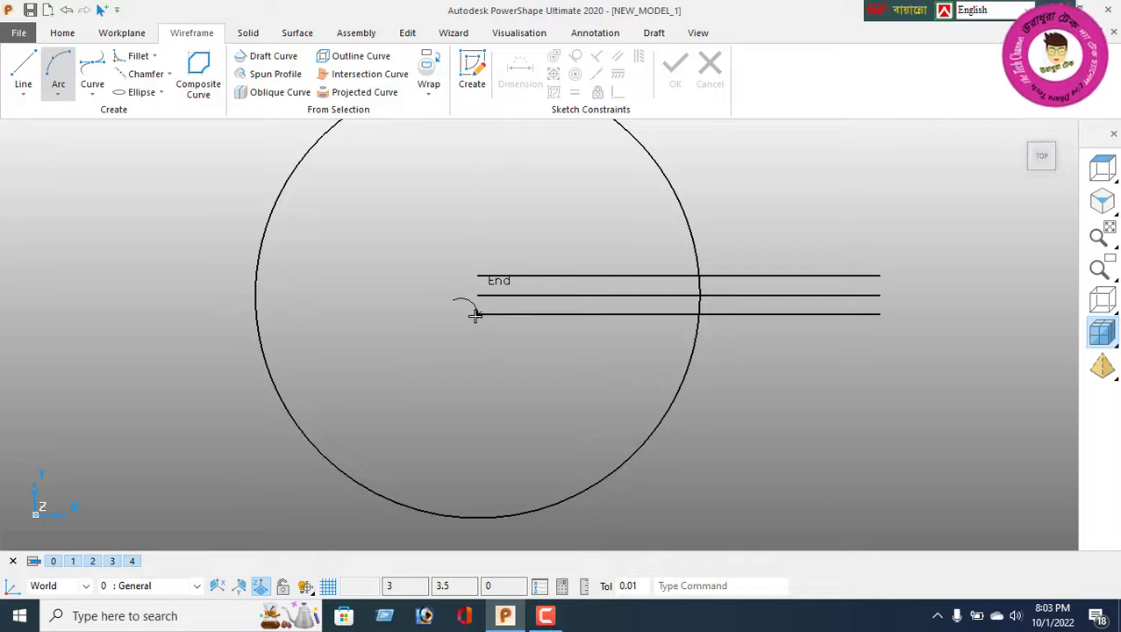
click(477, 314)
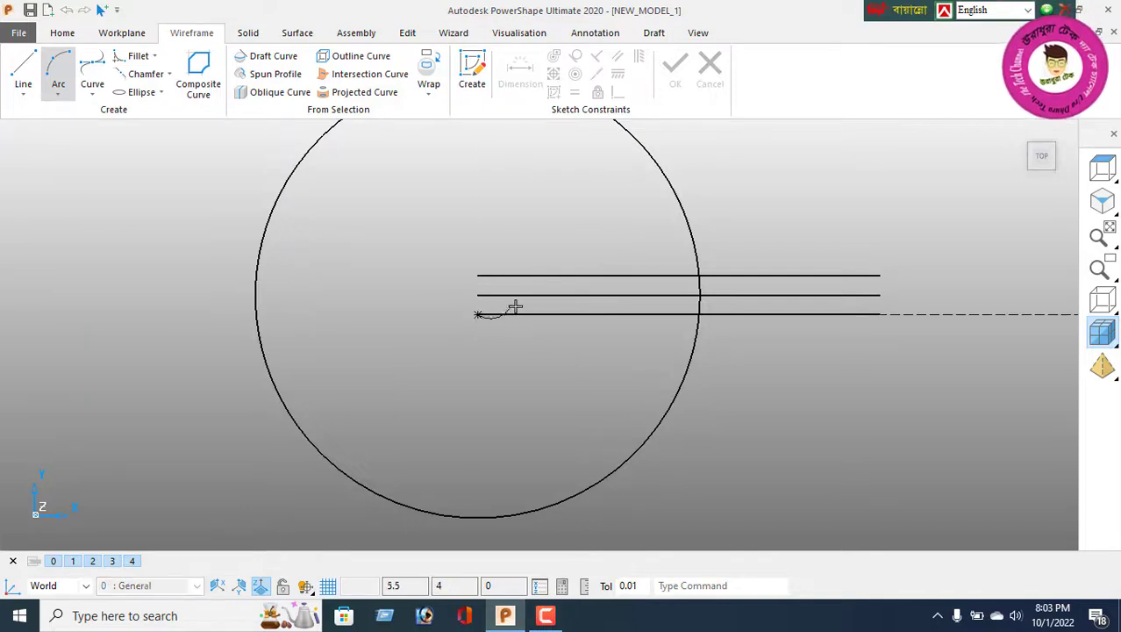
click(699, 314)
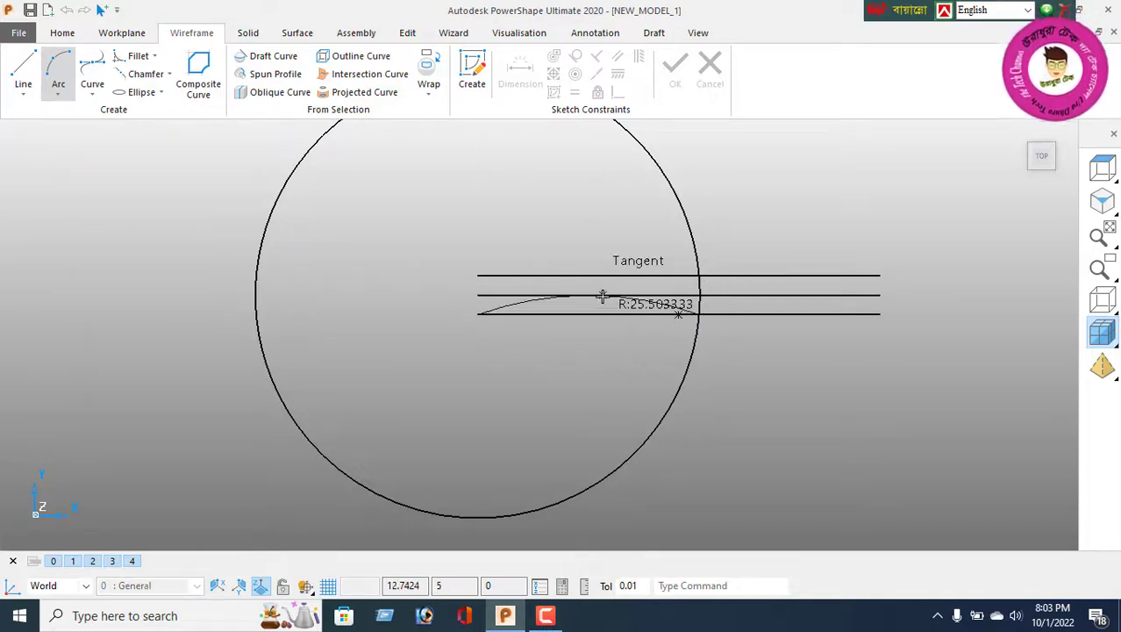
click(600, 294)
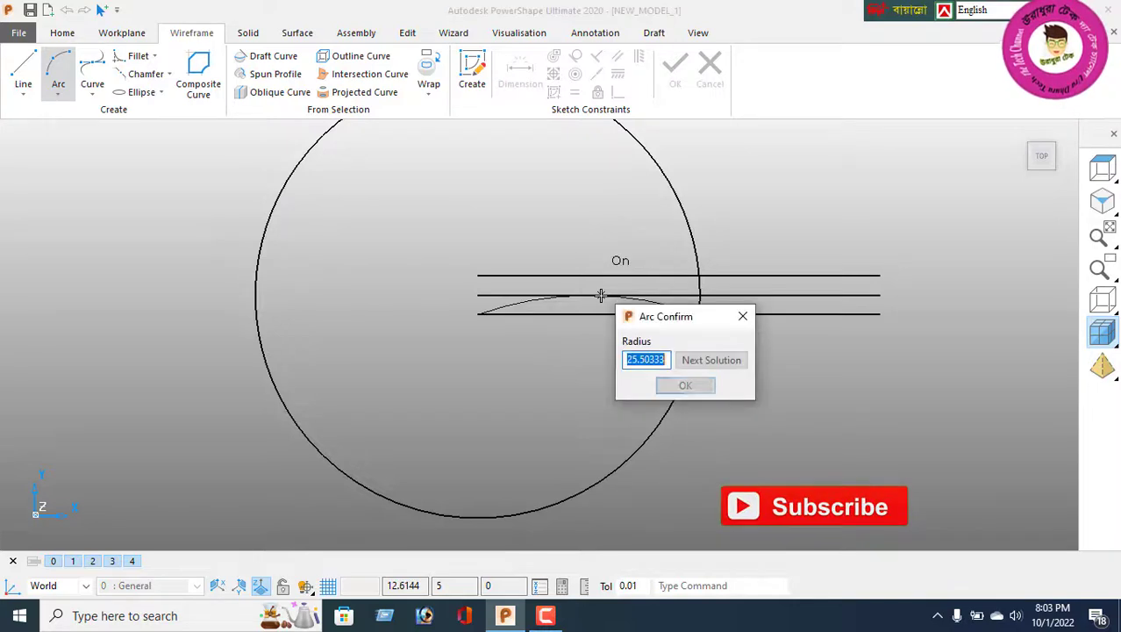
click(683, 386)
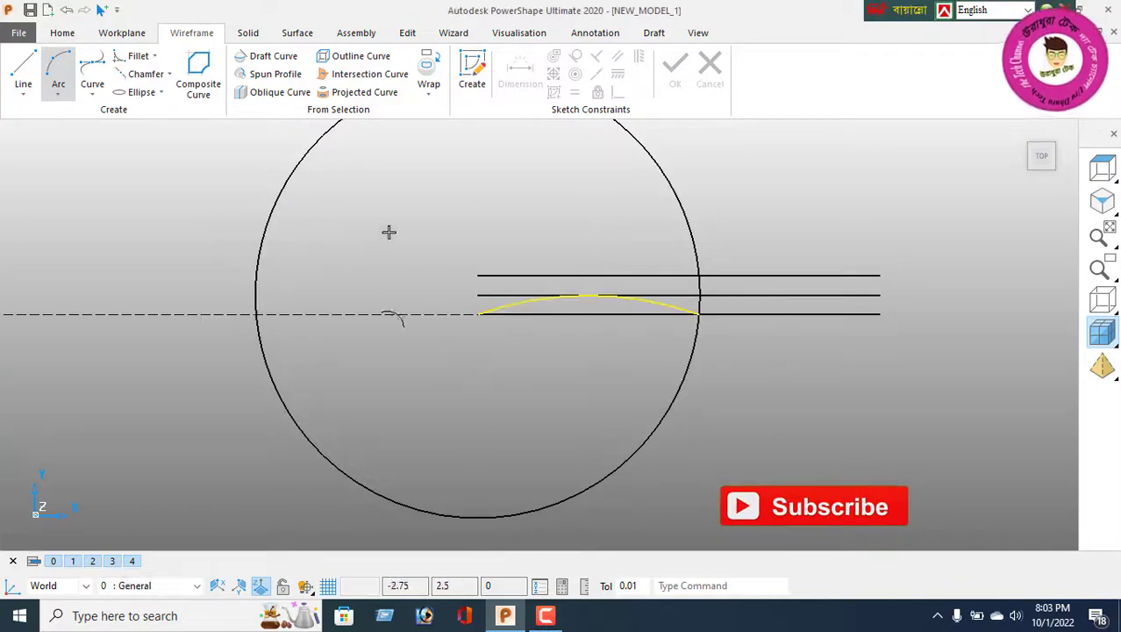
Step: Offset one copy of the new blade arc 3 upward, then clear the selection
click(407, 33)
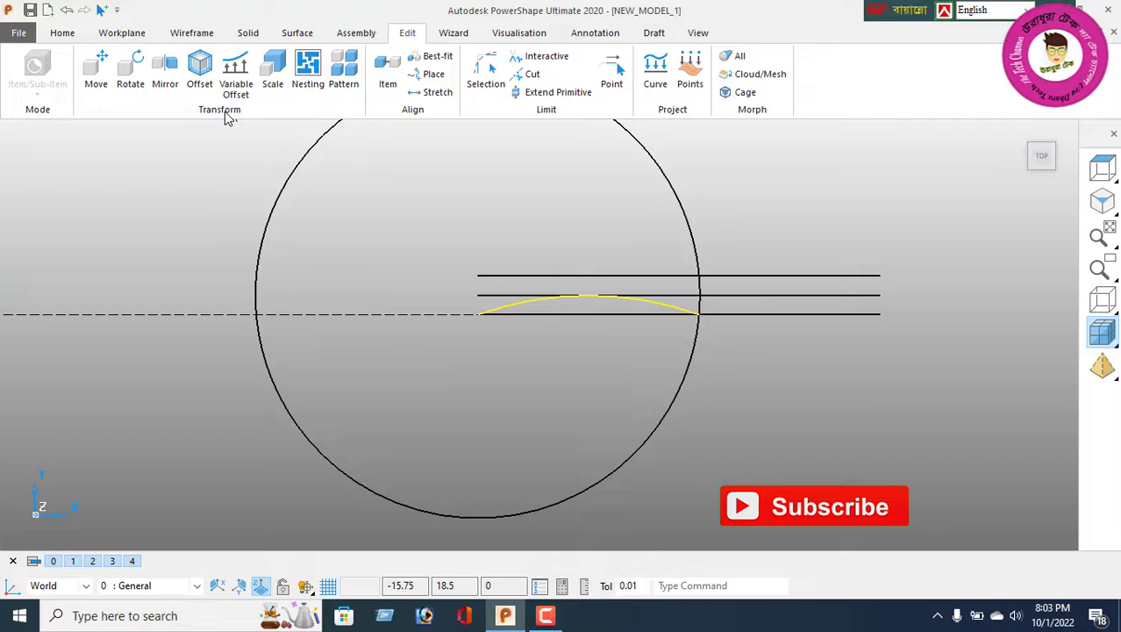
click(199, 70)
click(226, 157)
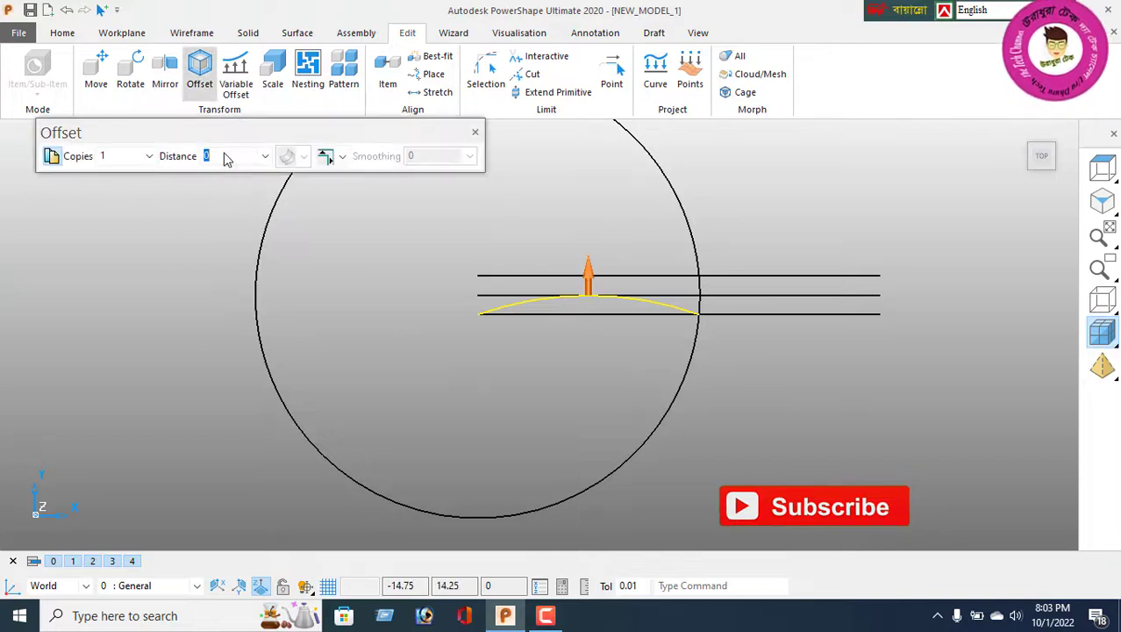
key(Return)
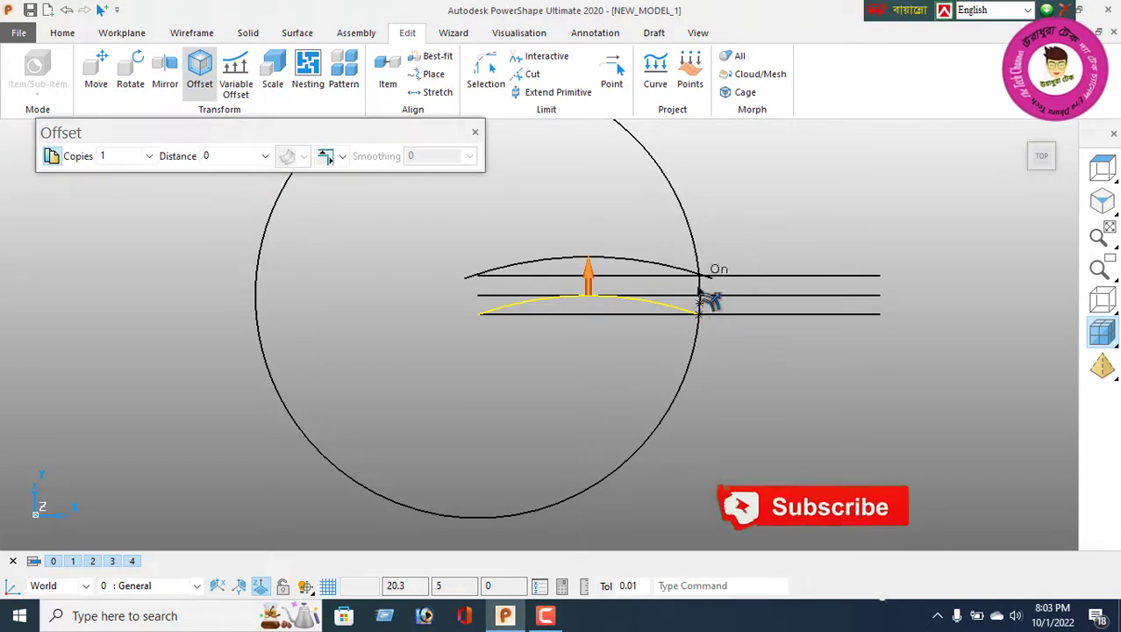
click(476, 135)
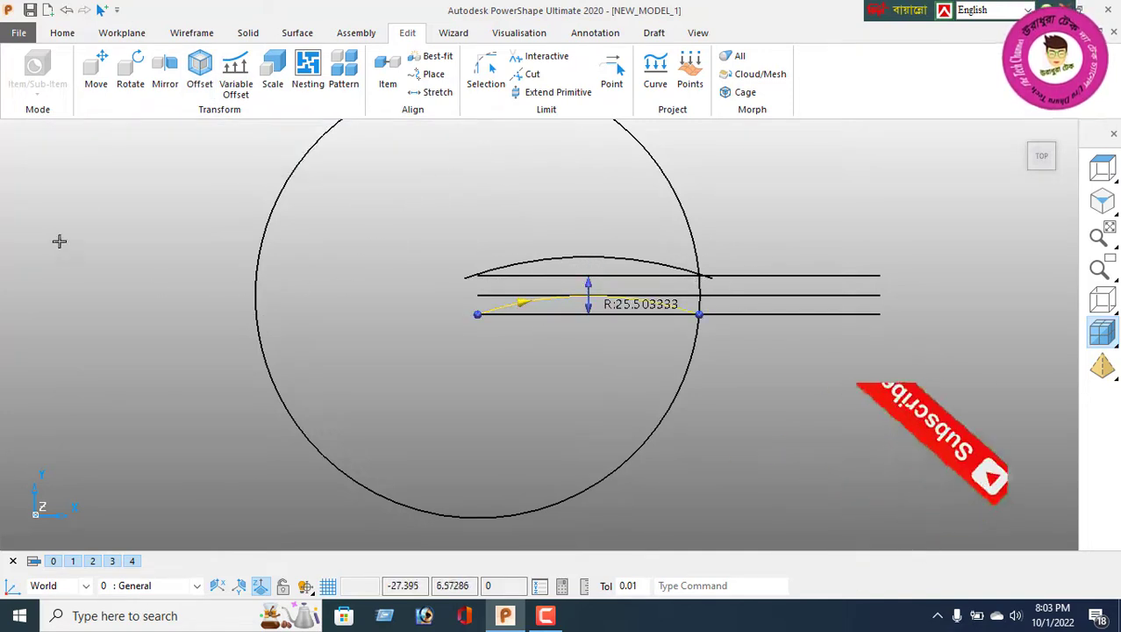
right_click(89, 187)
right_click(115, 180)
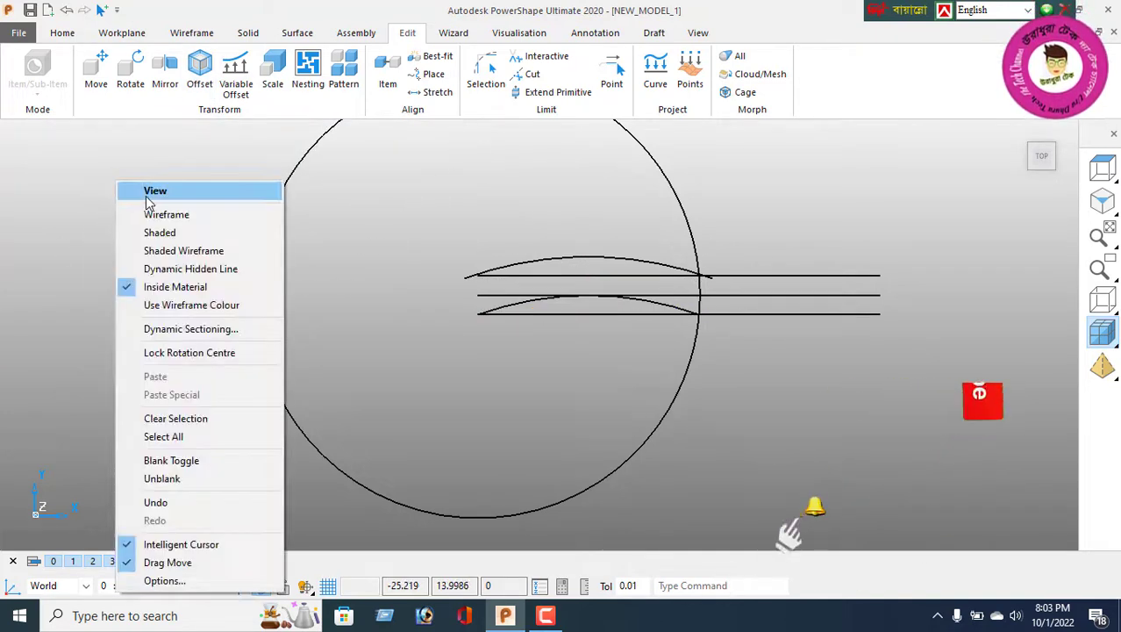
click(147, 193)
Step: Draw a full circle at the outer circle's centre and set its radius to 7
click(191, 33)
click(57, 93)
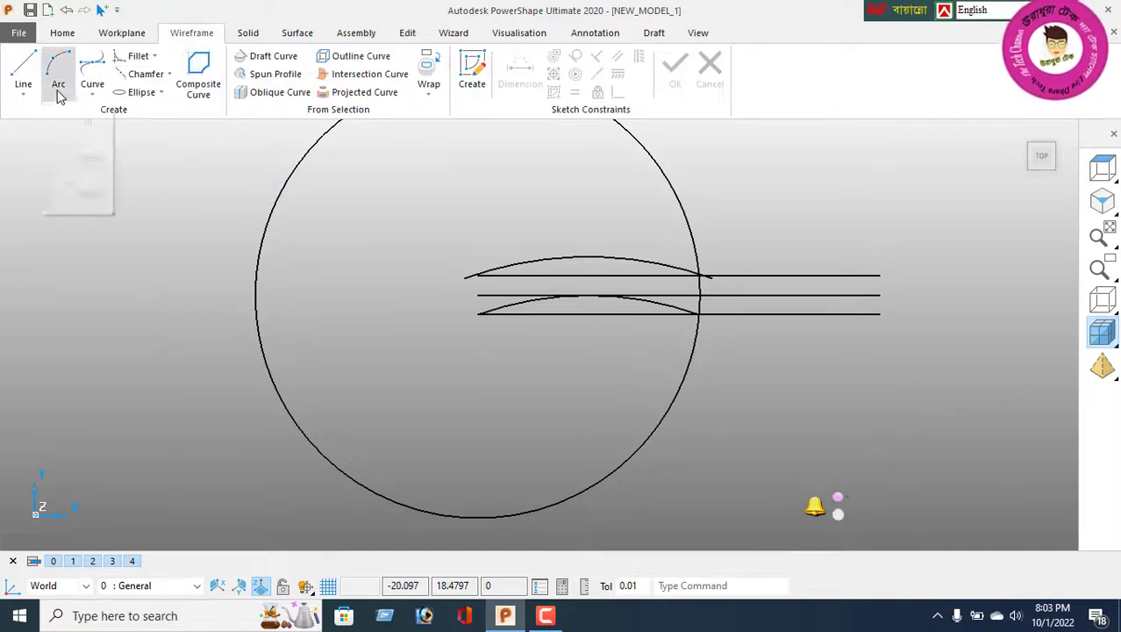
click(59, 118)
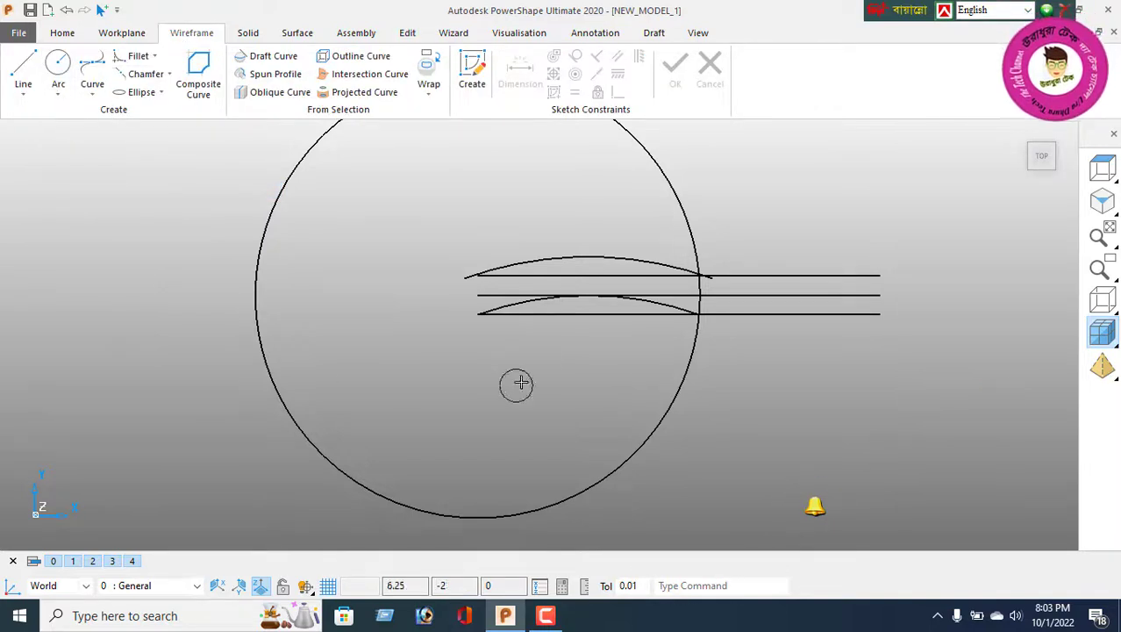
click(477, 295)
right_click(146, 201)
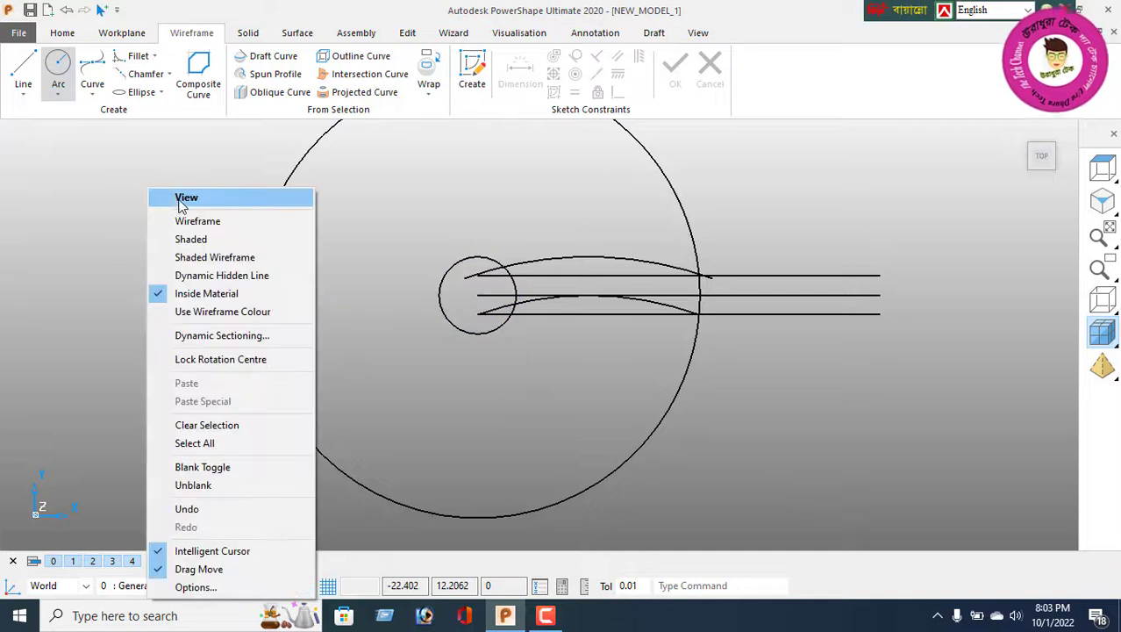
click(148, 200)
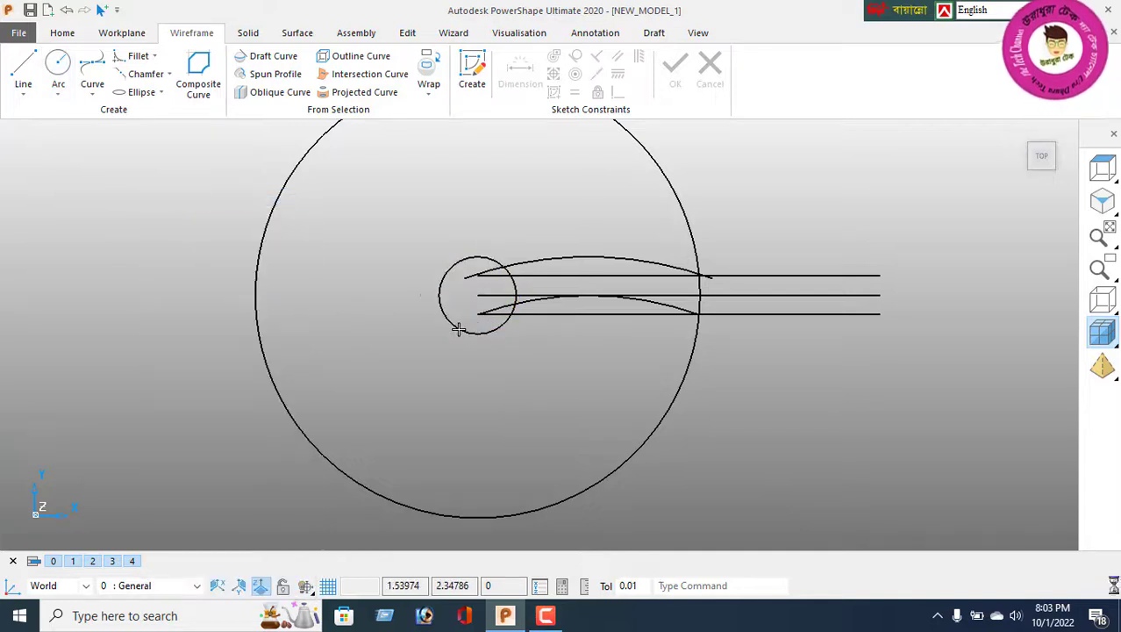
double_click(458, 329)
double_click(163, 143)
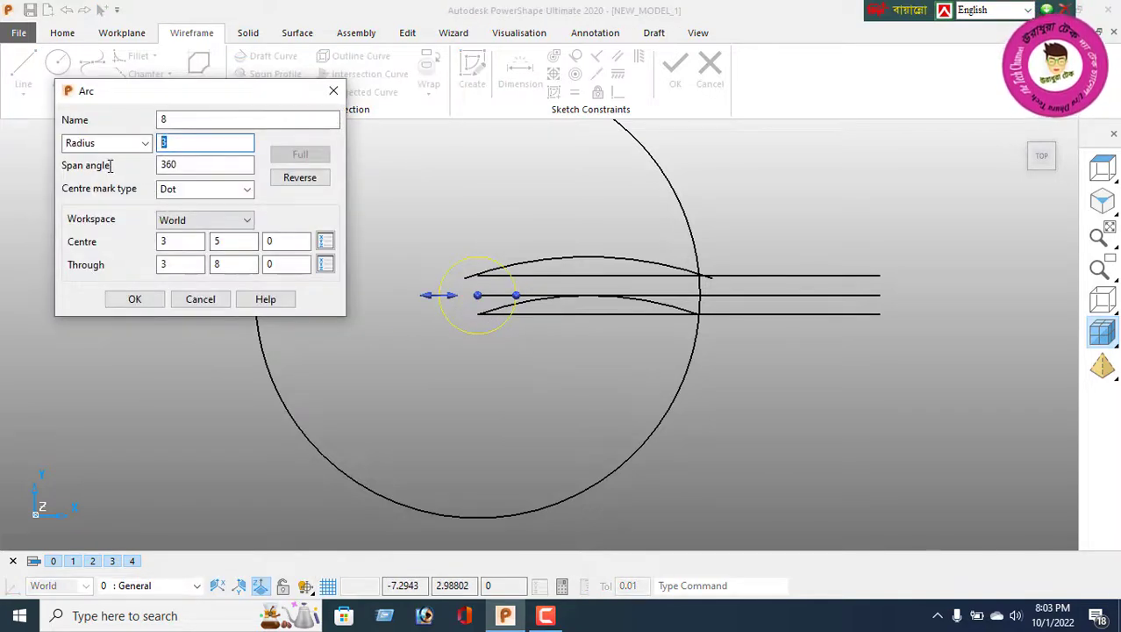
text(7)
key(Return)
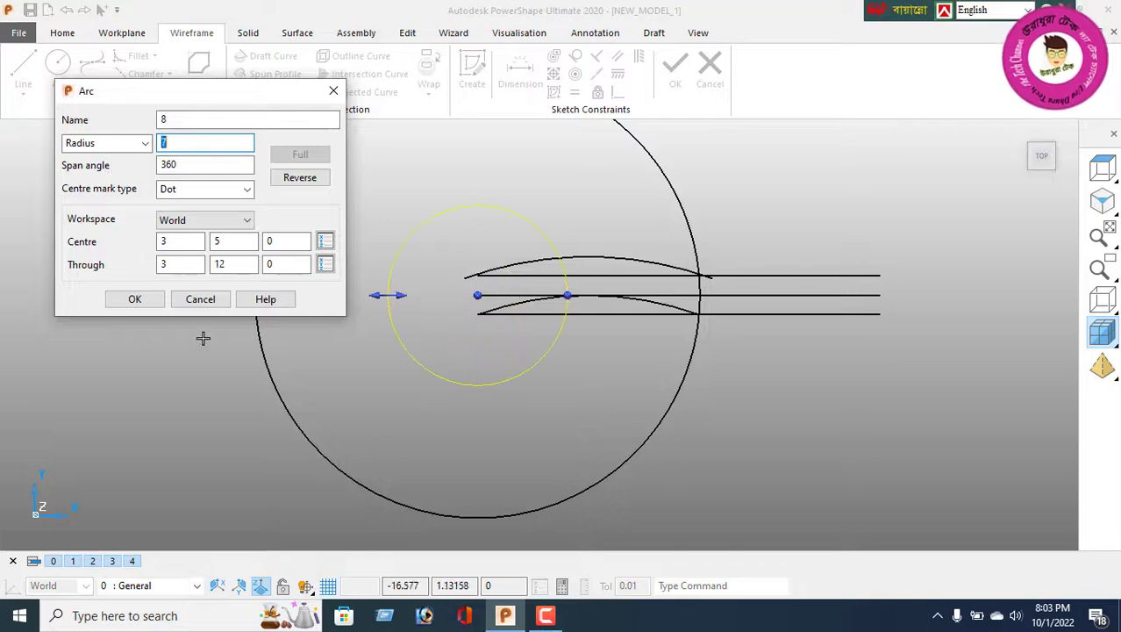
click(138, 302)
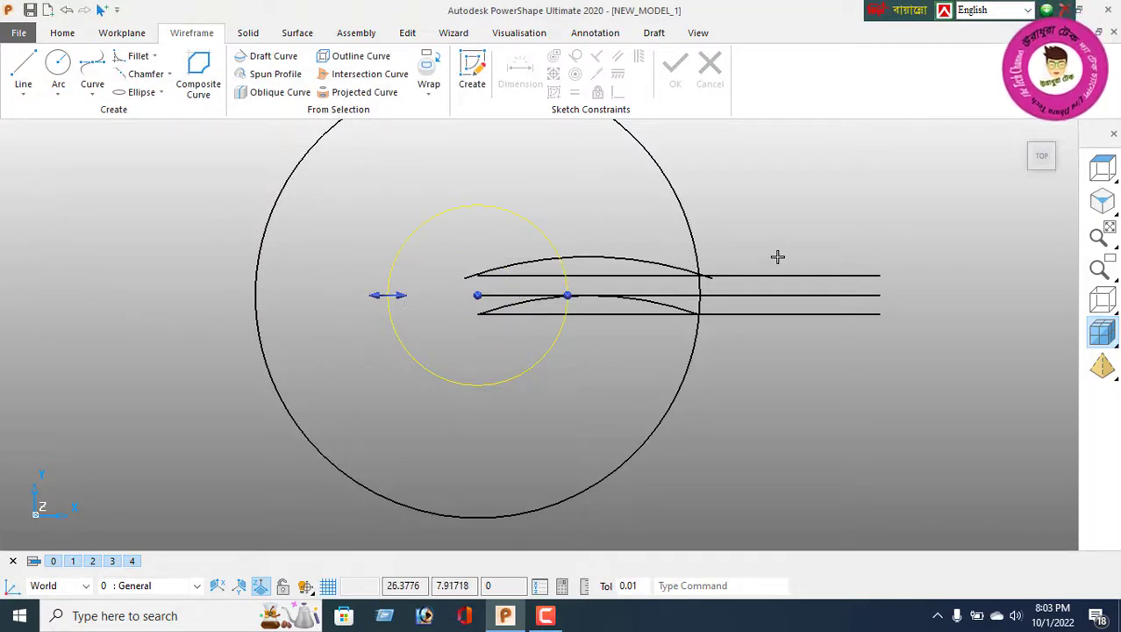
Step: Delete the three horizontal construction lines and trim both blade arcs to the portions between the inner and outer circles with Interactive Limit
drag(777, 256, 791, 354)
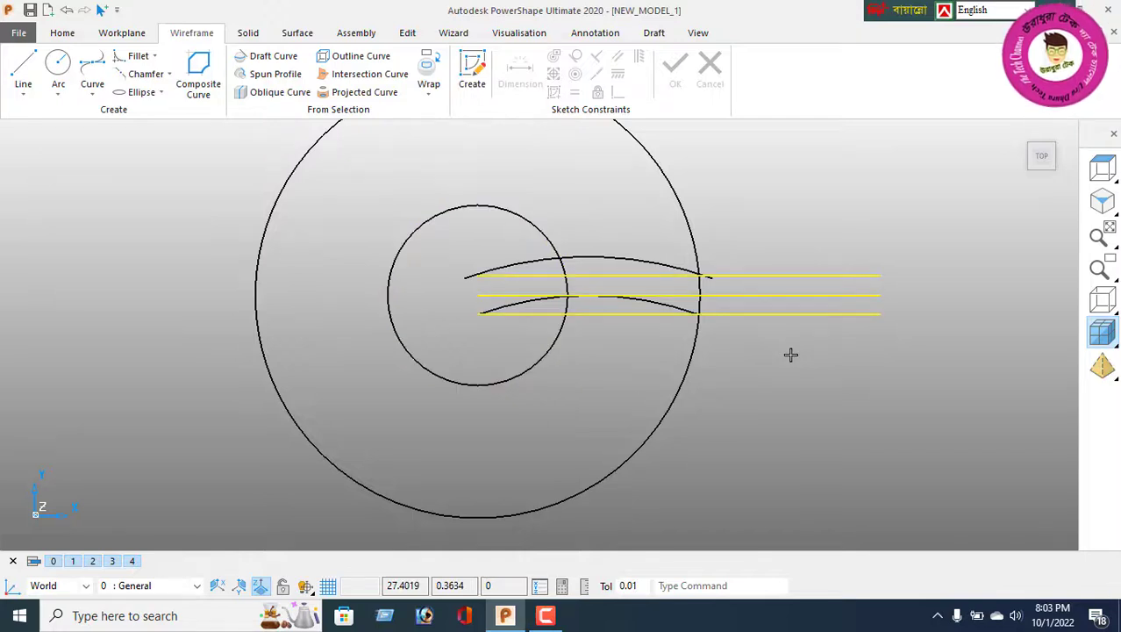
key(Delete)
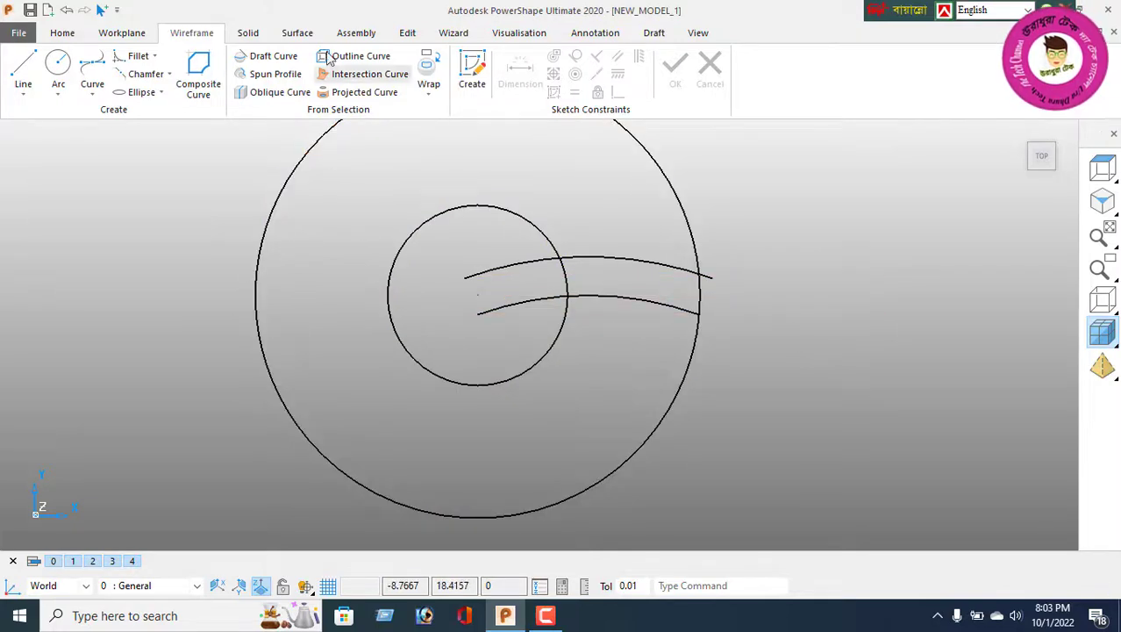
click(414, 35)
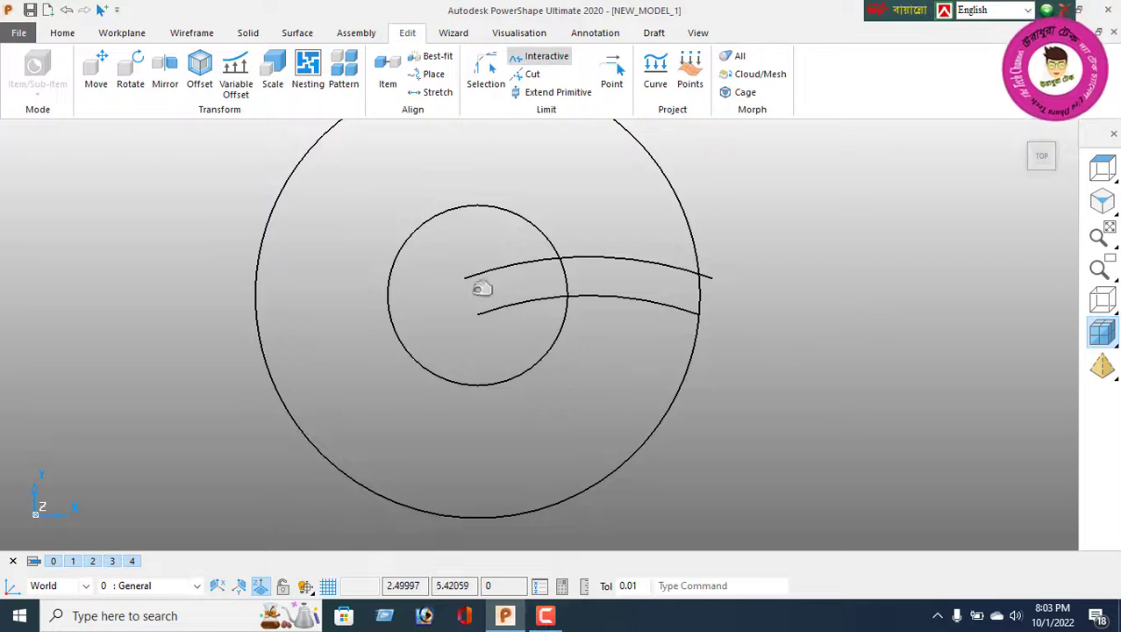
click(494, 267)
click(500, 308)
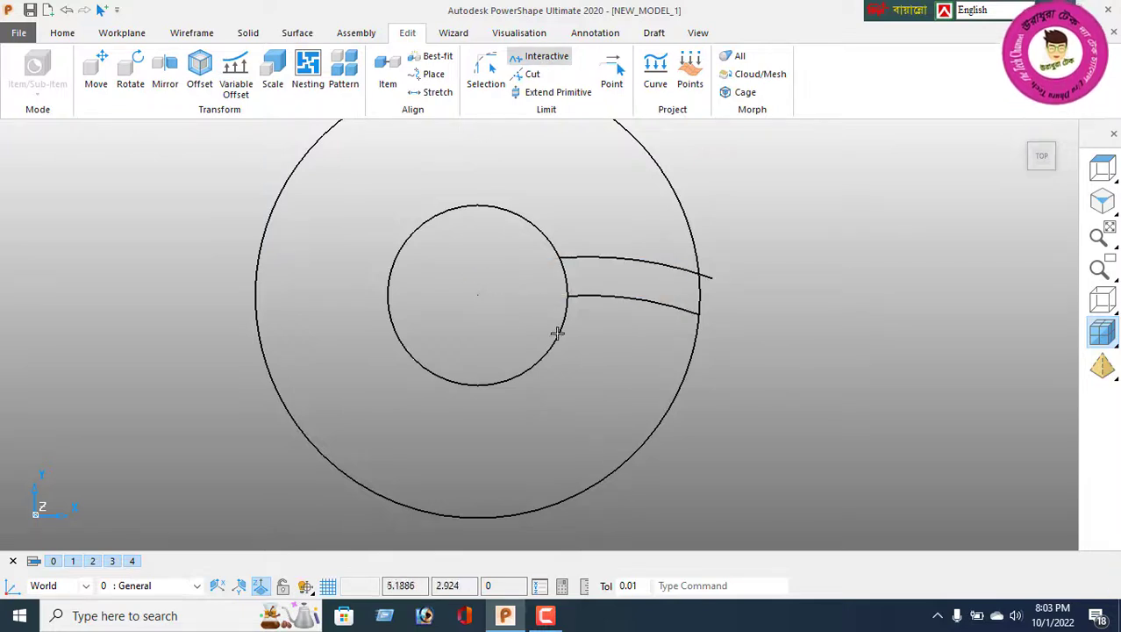
click(709, 276)
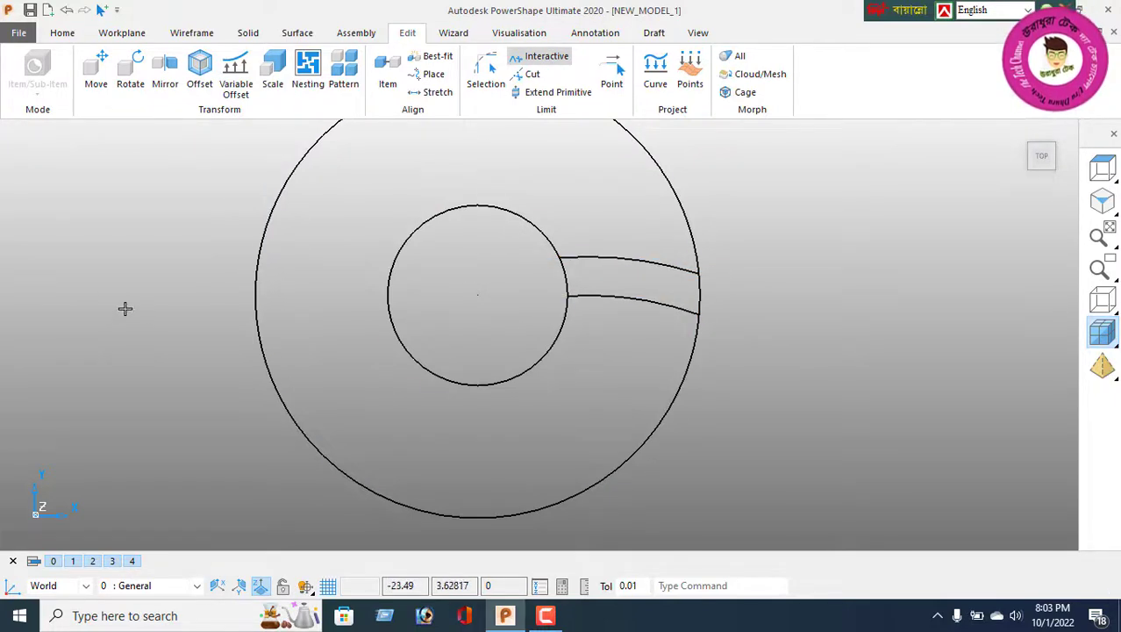
right_click(97, 275)
key(Escape)
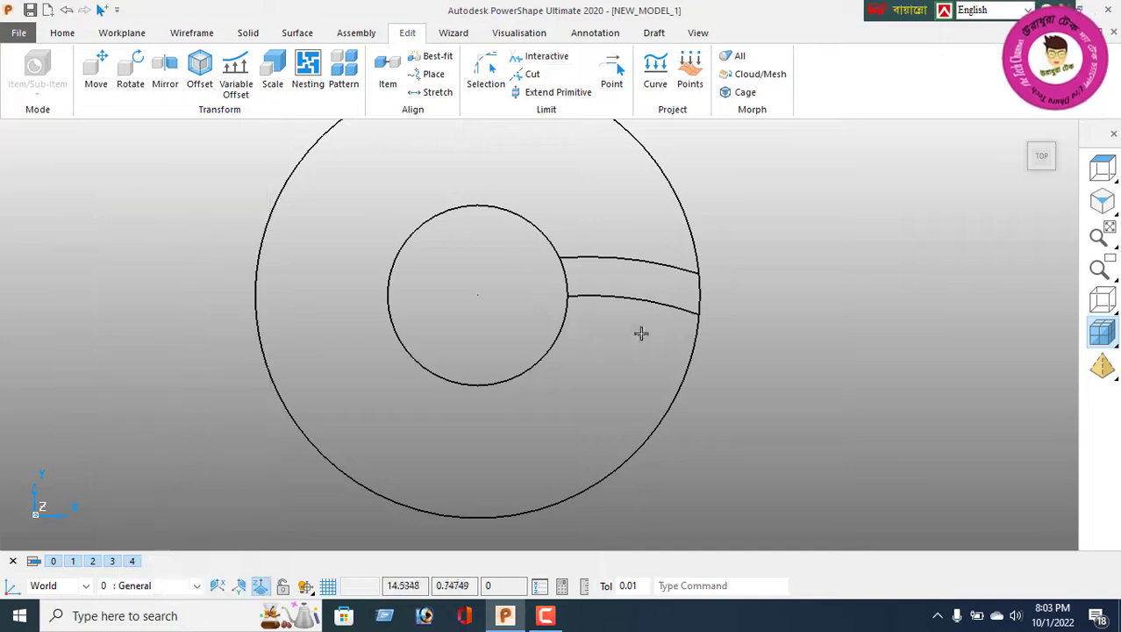
click(1103, 201)
middle_drag(645, 342, 806, 377)
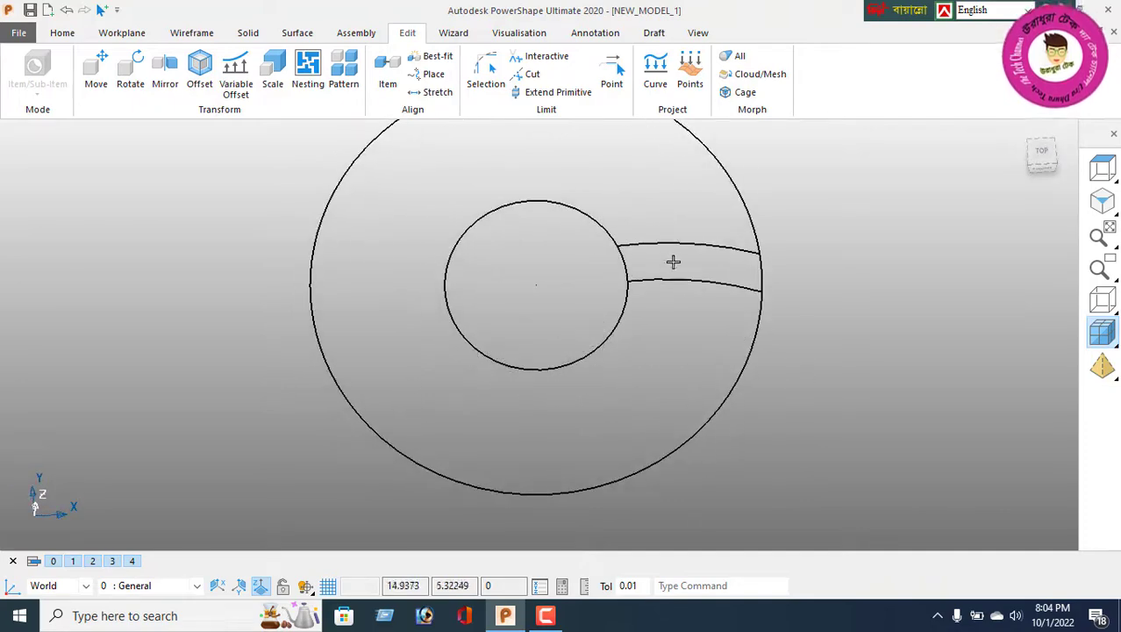
click(1102, 169)
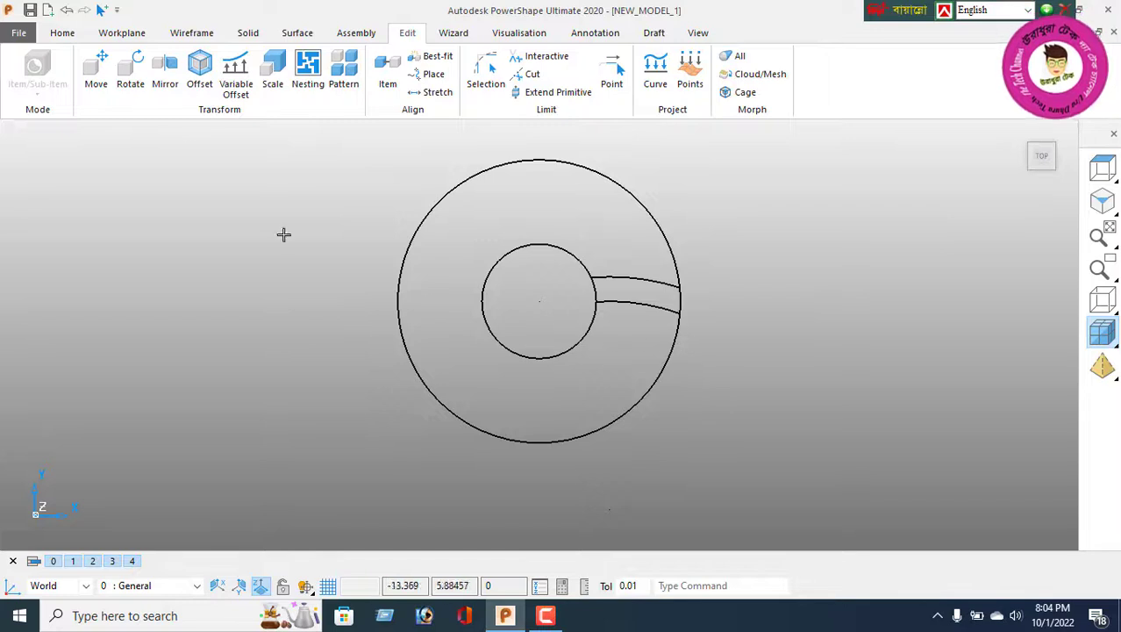
click(190, 32)
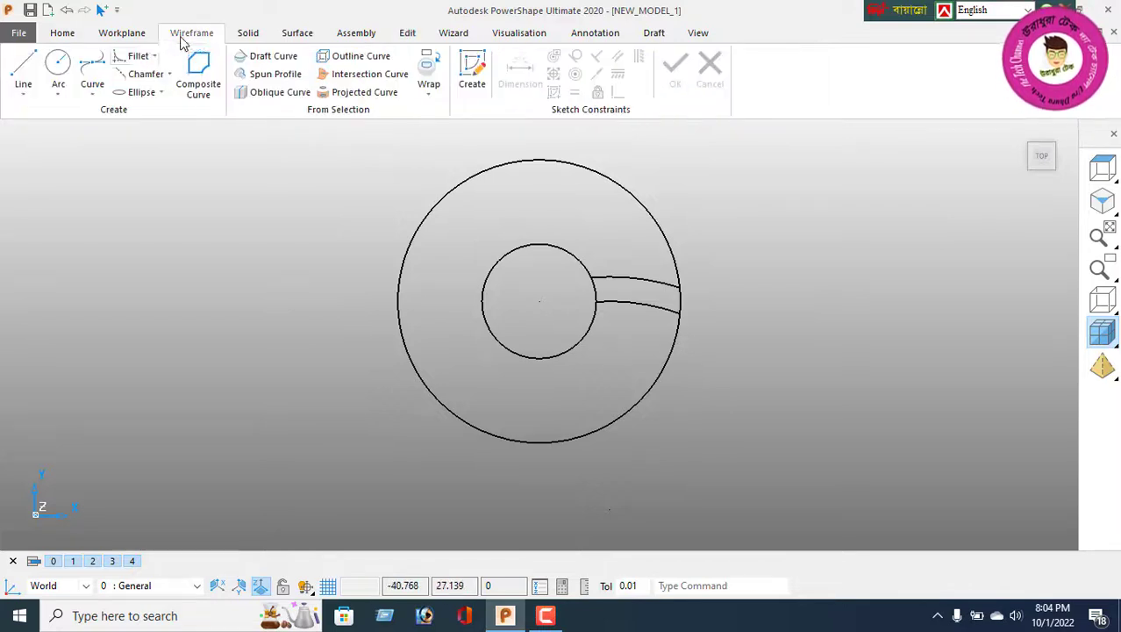
Step: Draw a horizontal line about 28.3 long from the circles' centre outward past the blade side of the outer circle
click(27, 75)
click(539, 304)
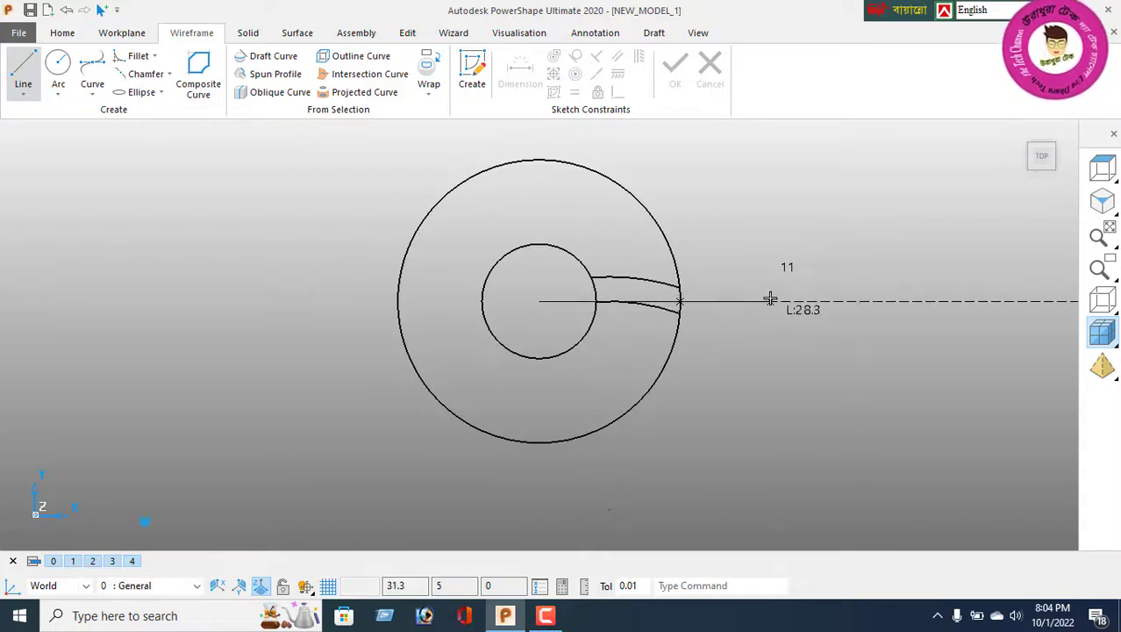
click(770, 299)
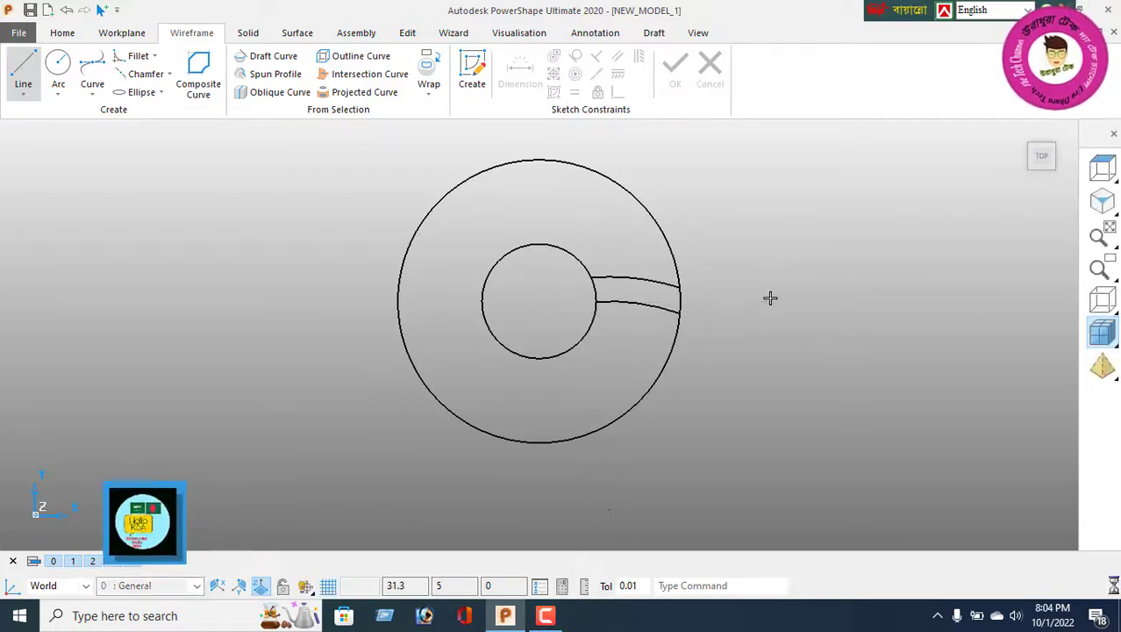
right_click(135, 207)
click(179, 193)
Step: Delete the lower blade arc that meets the new horizontal line at the inner circle
scroll(635, 328, up, 2)
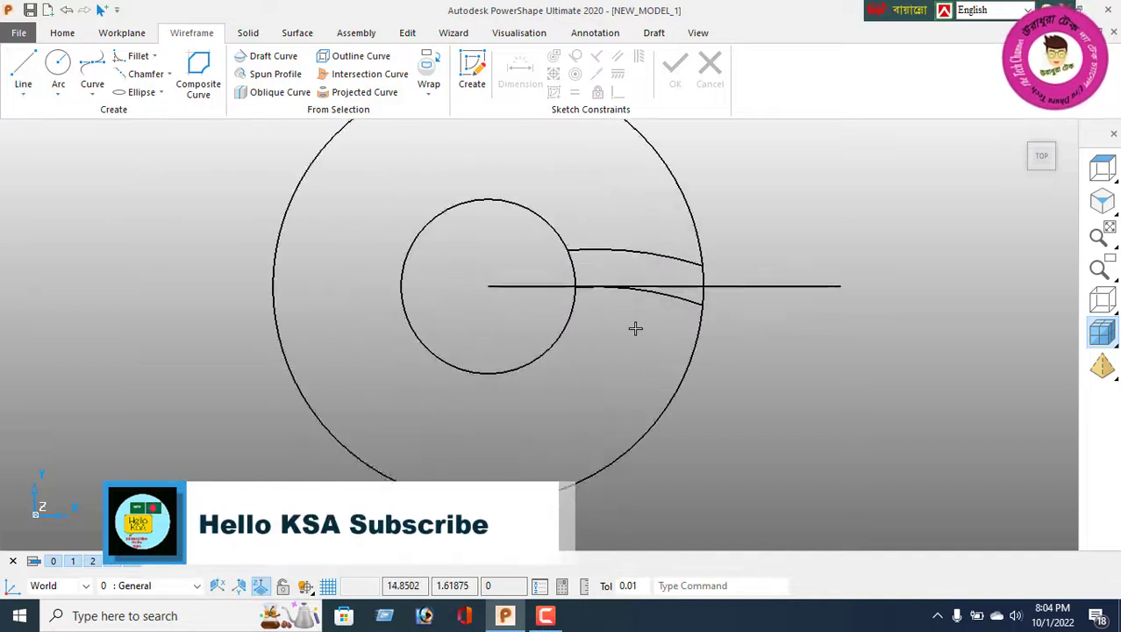
scroll(635, 328, up, 2)
click(675, 283)
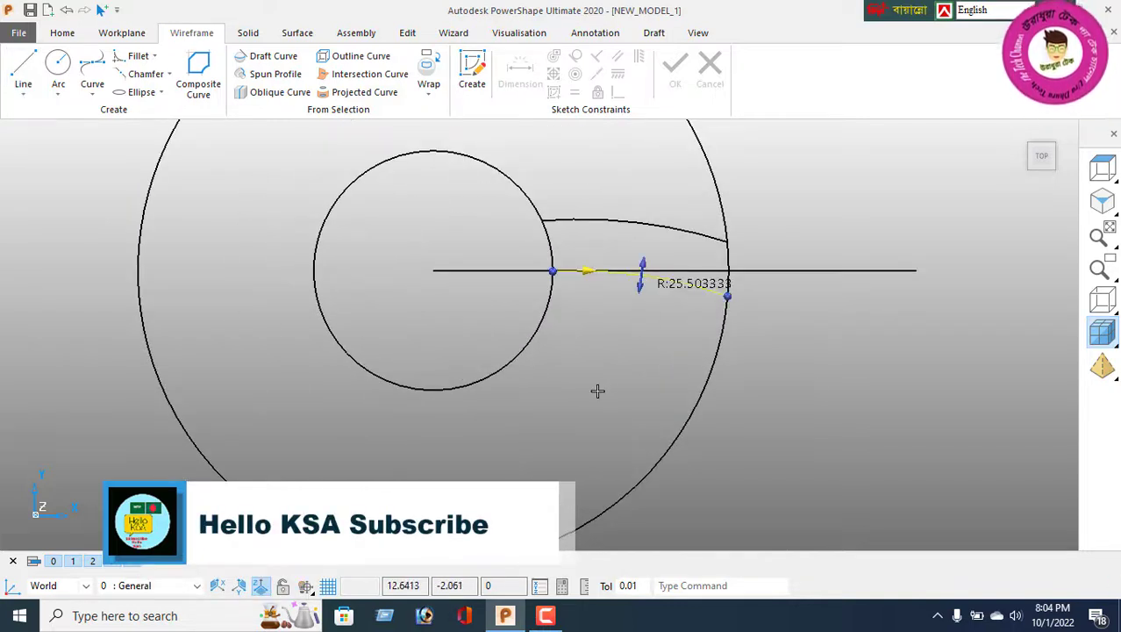
key(Delete)
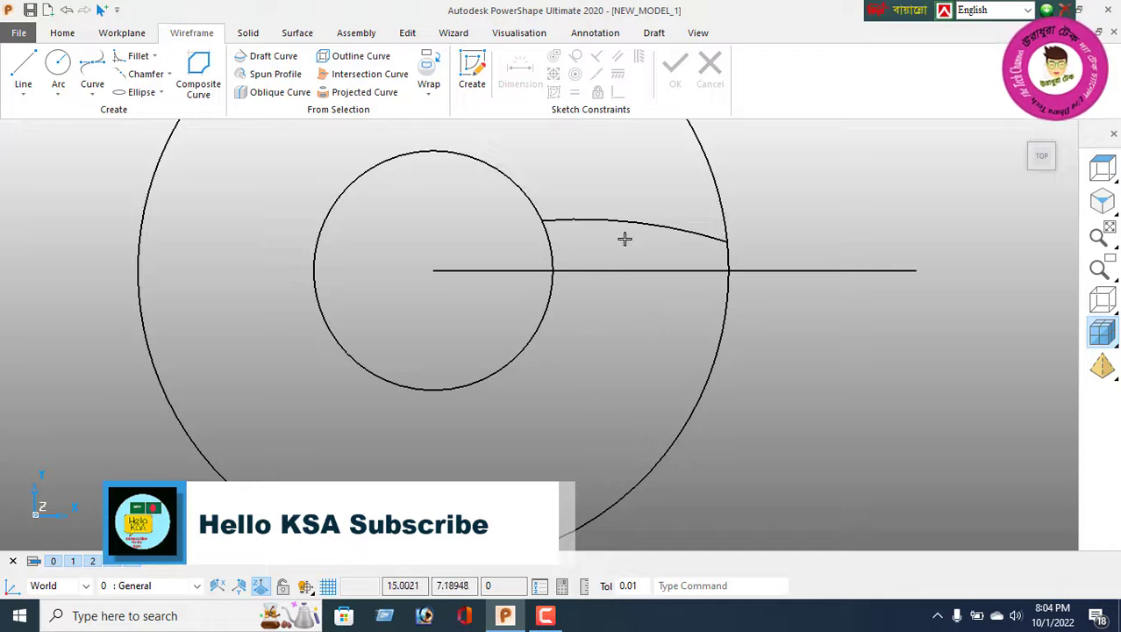
click(66, 96)
click(87, 156)
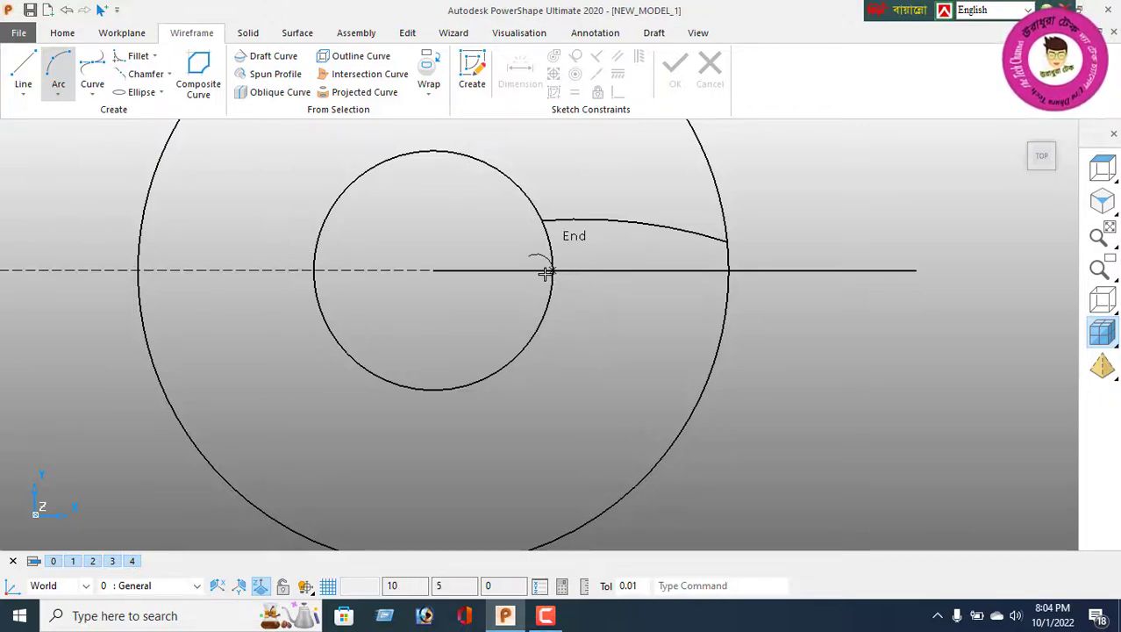
right_click(20, 208)
click(68, 201)
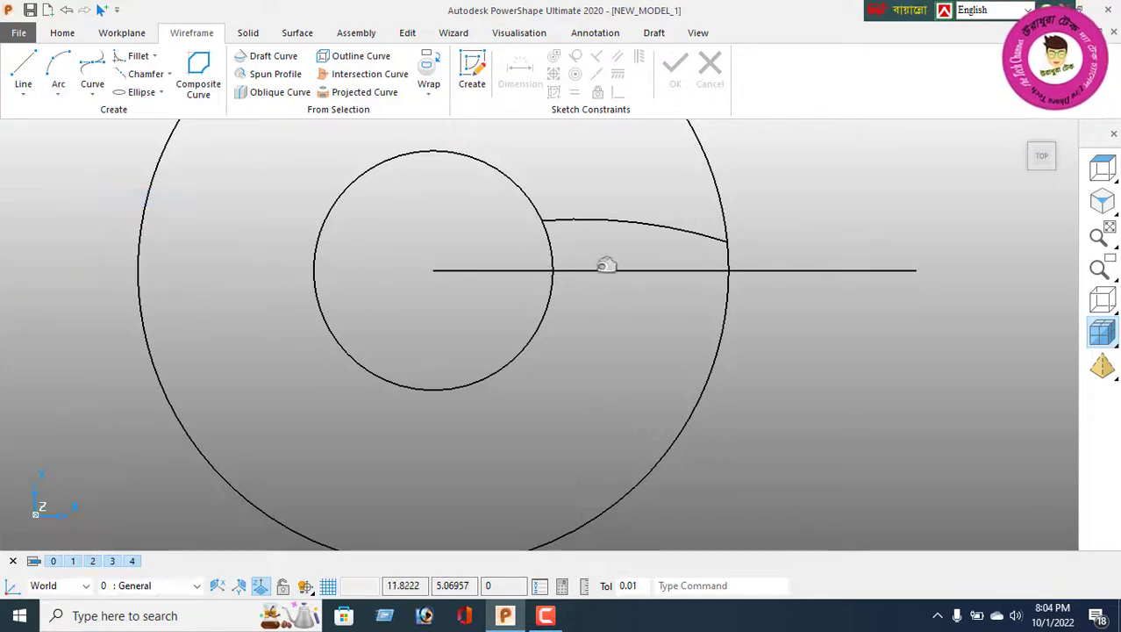
Step: Offset one copy of the horizontal line downward to Y 3.5
click(615, 270)
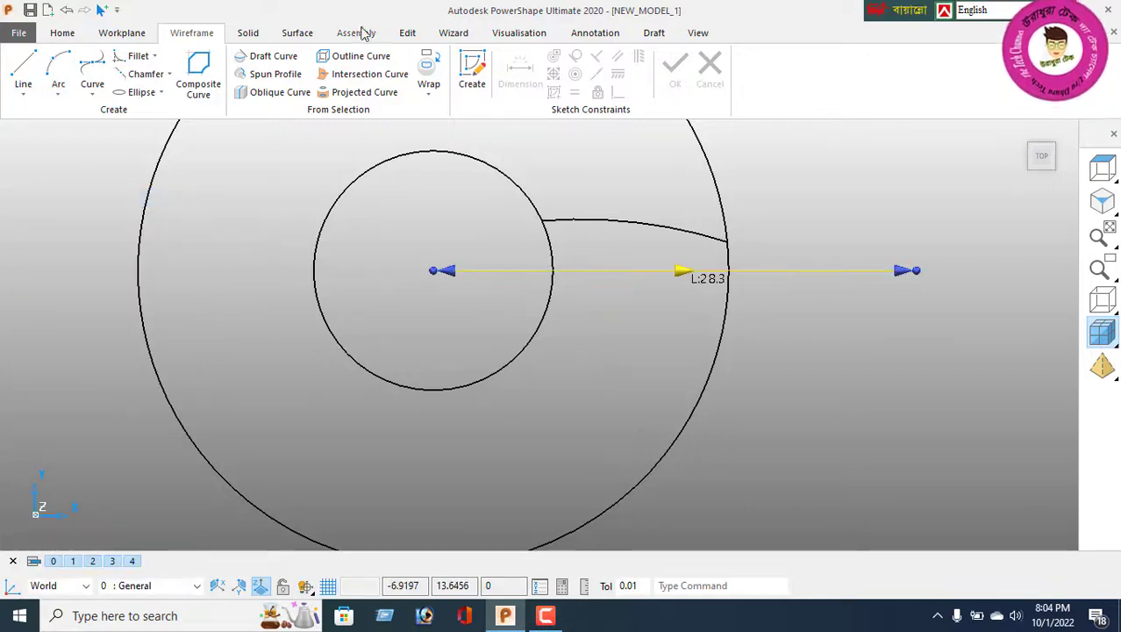
click(408, 32)
click(199, 70)
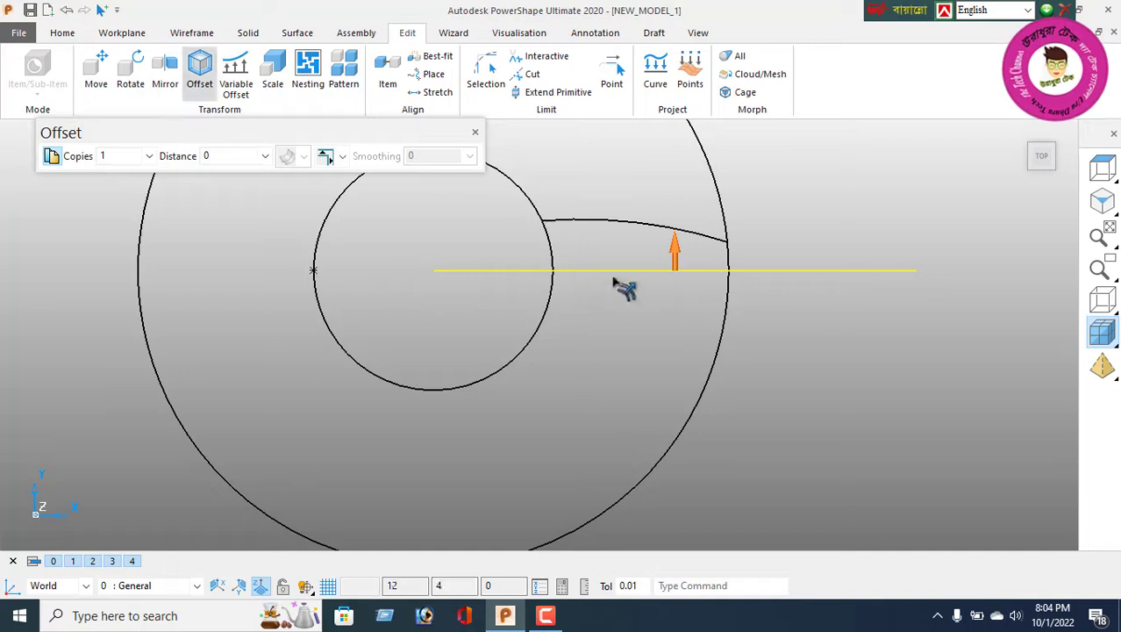
click(674, 252)
click(235, 162)
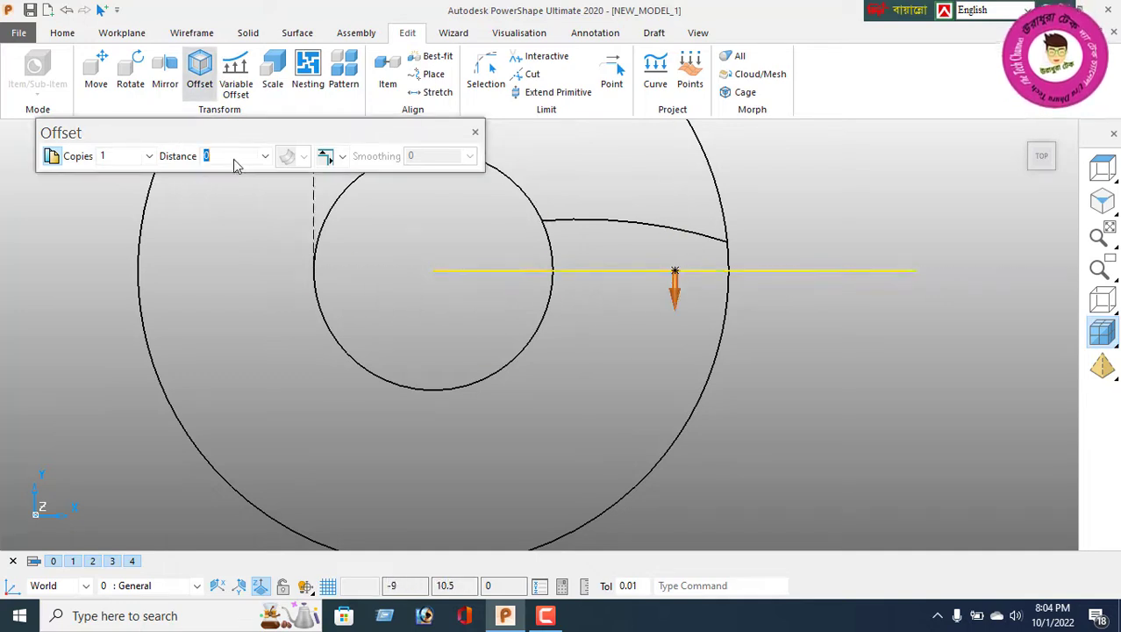
key(Return)
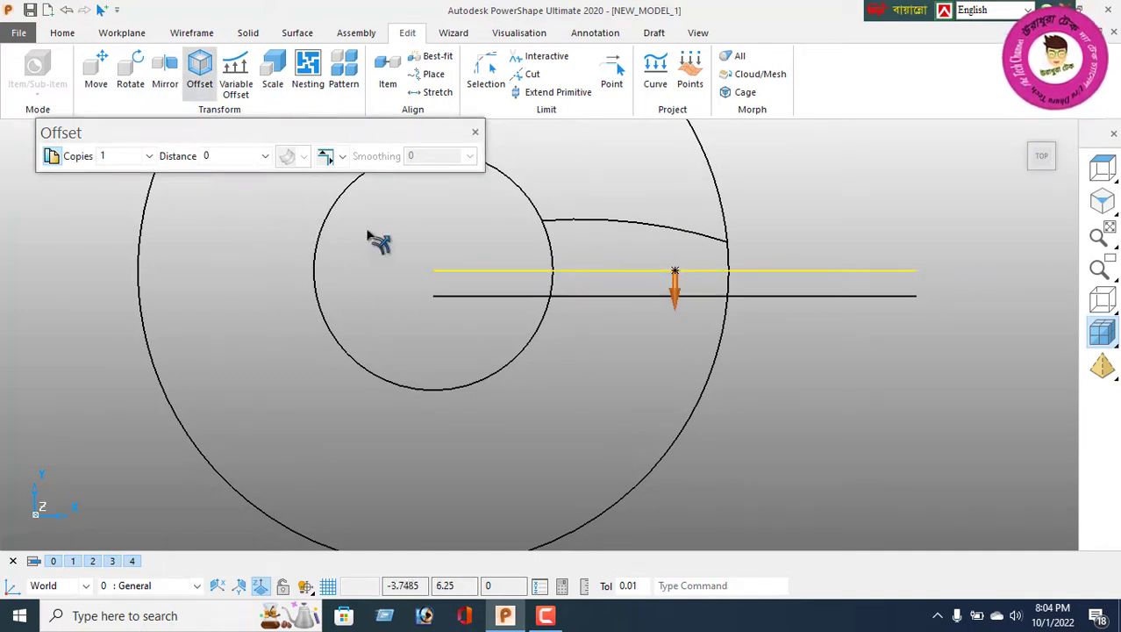
click(474, 131)
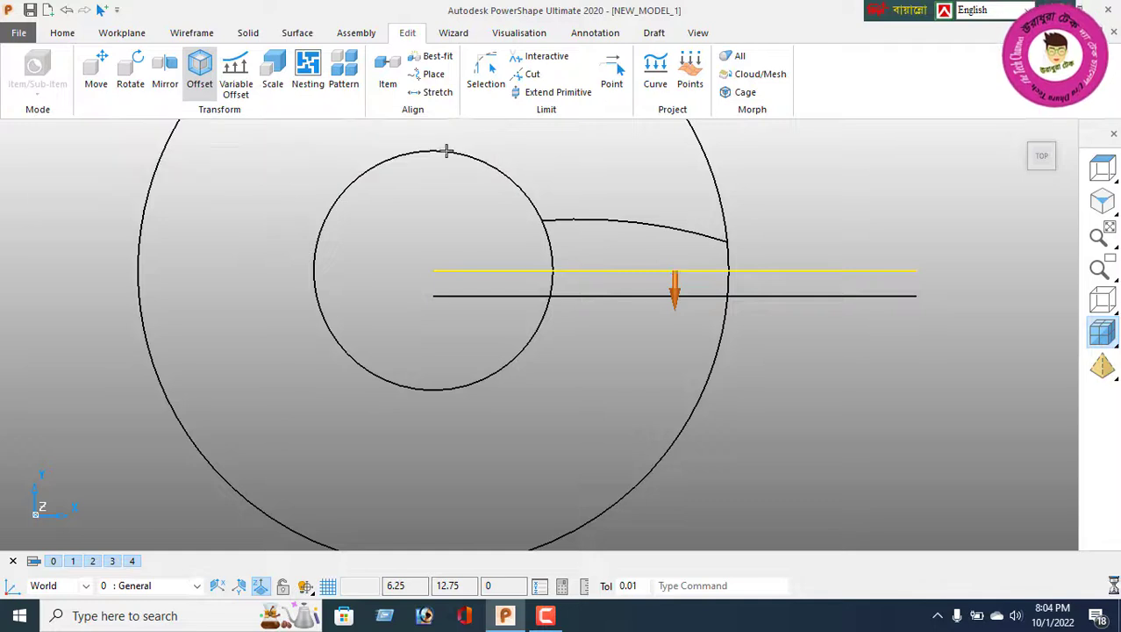
Step: Create a fitted arc of about 9.76 radius between the lower line's crossings with the inner and outer circles, tangent to the upper line
click(189, 32)
click(58, 77)
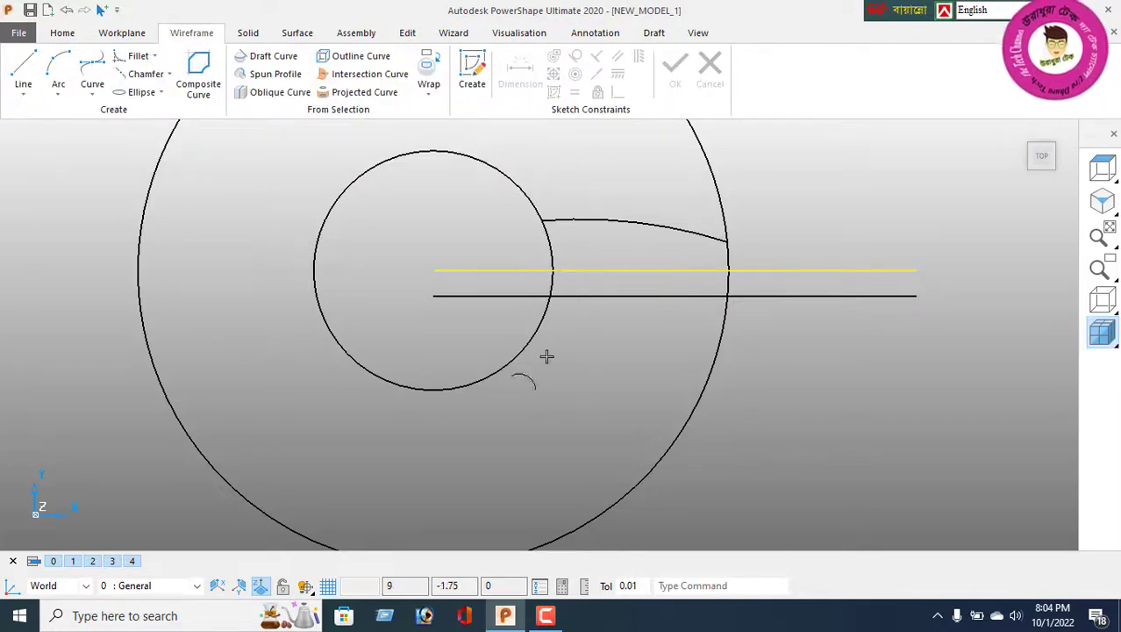
click(551, 297)
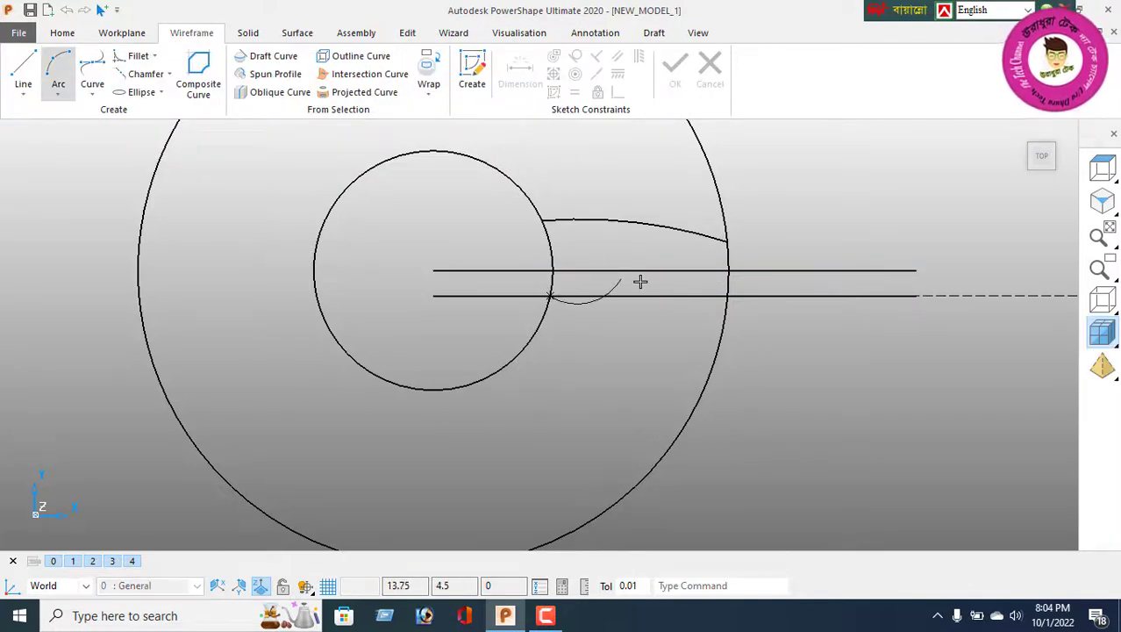
click(728, 296)
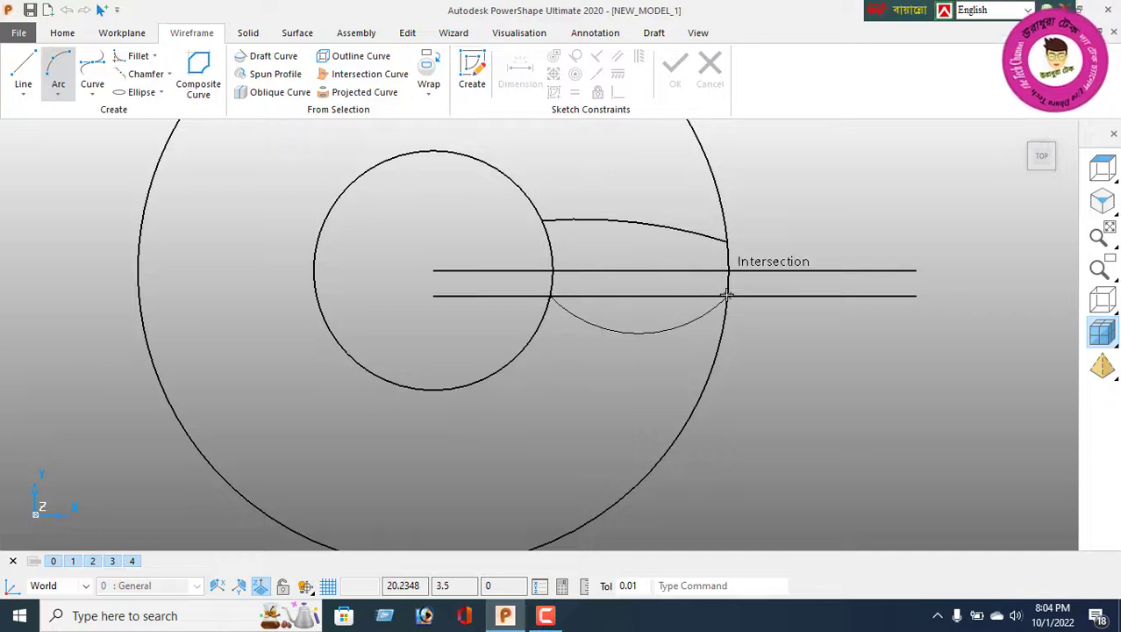
click(671, 296)
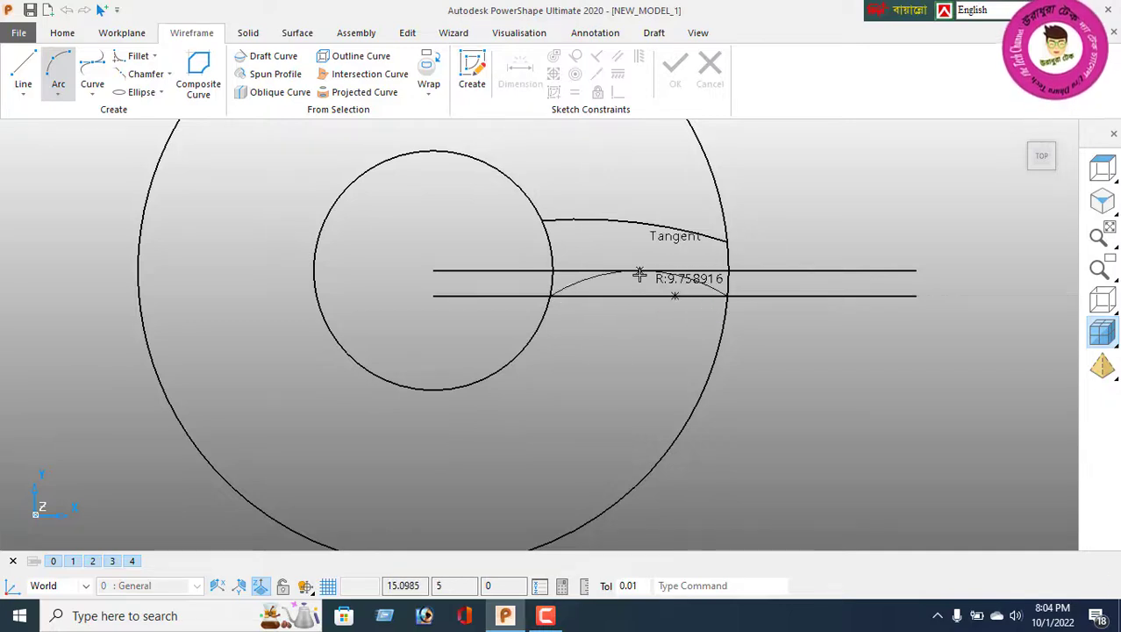
click(641, 274)
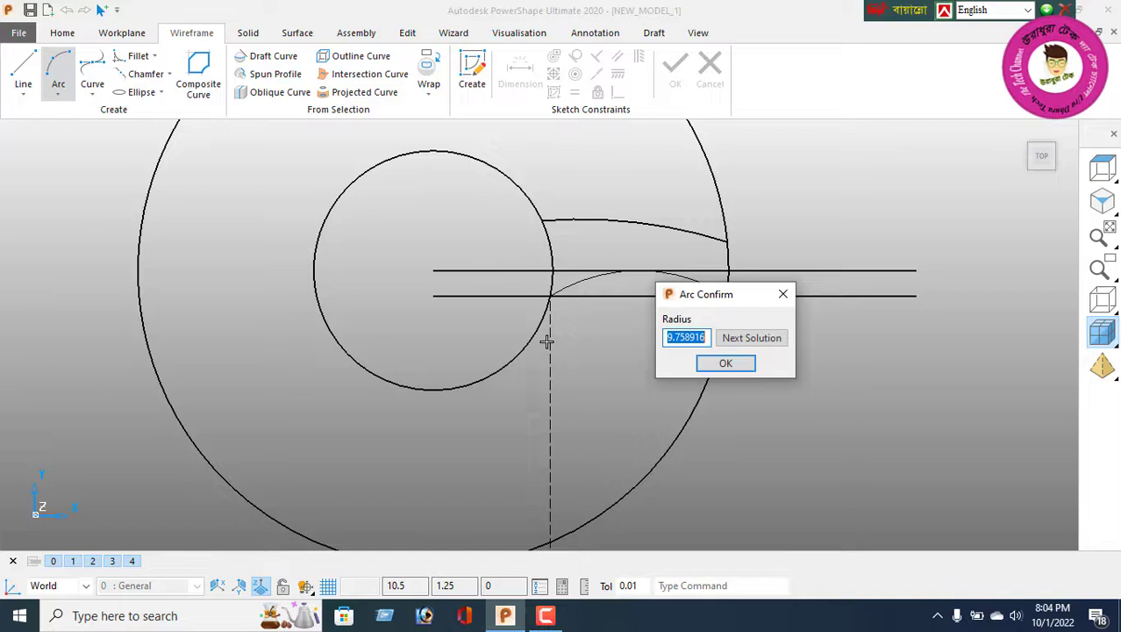
click(725, 363)
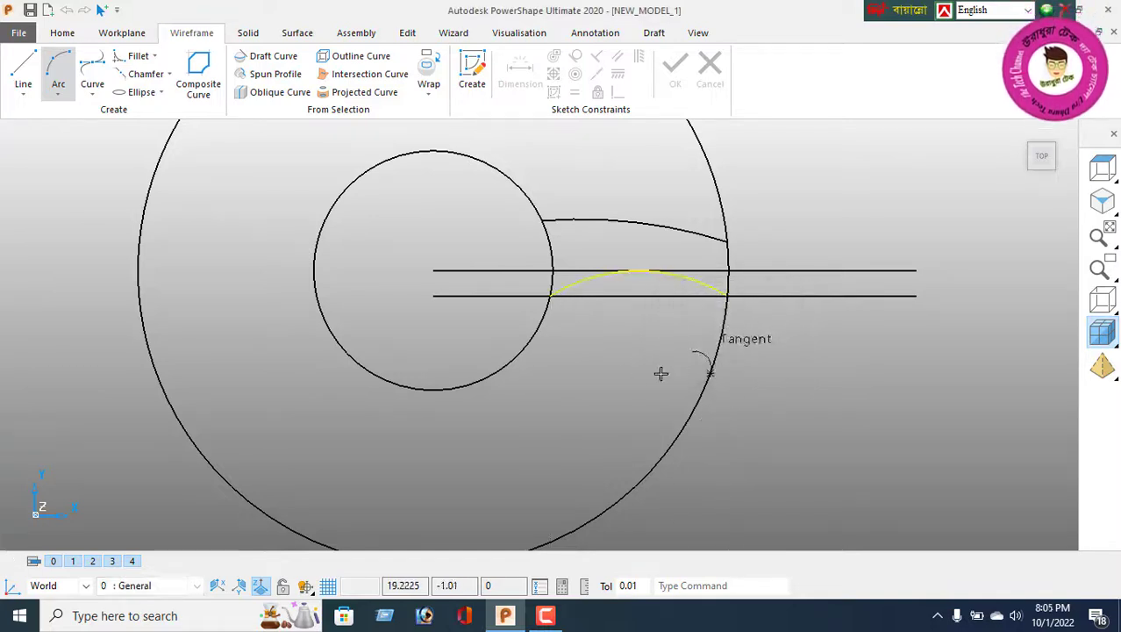
click(433, 271)
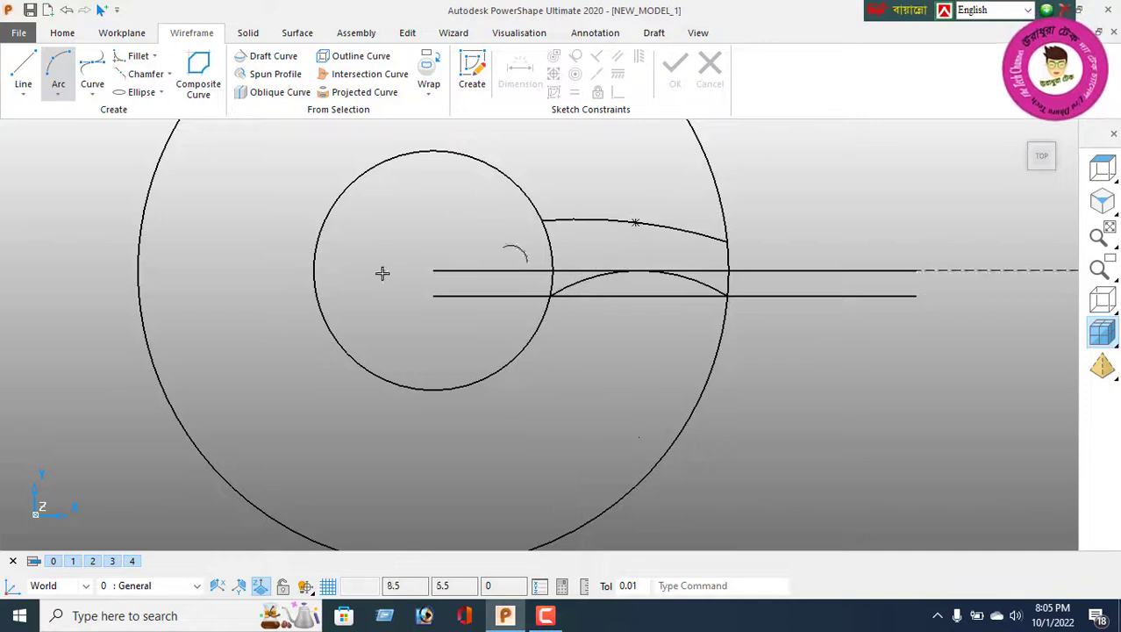
right_click(12, 235)
key(Escape)
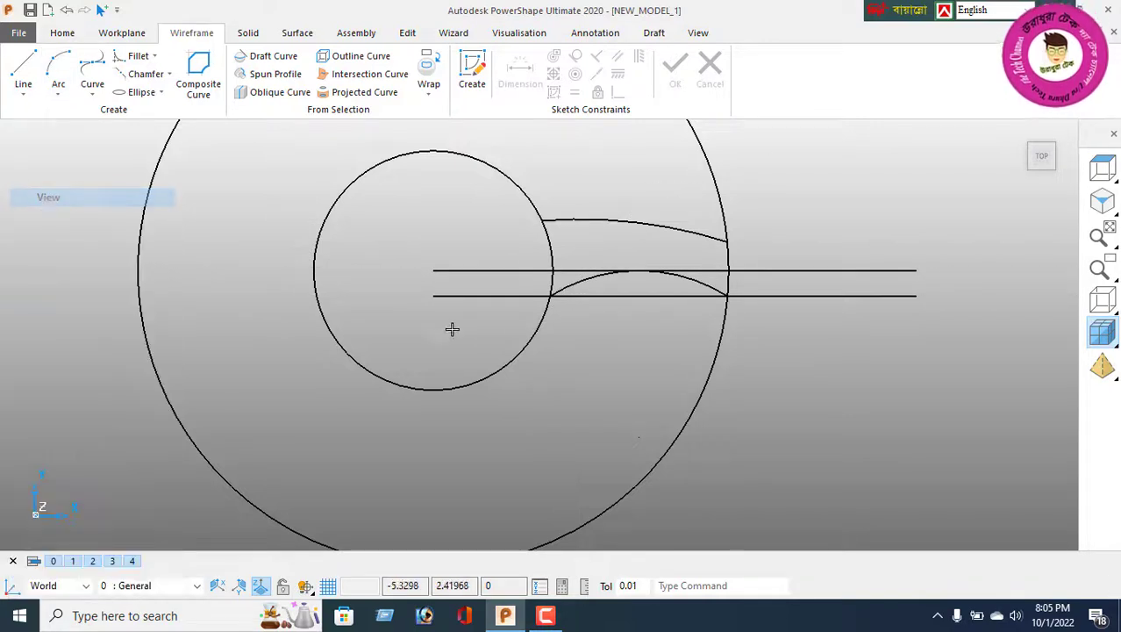
Step: Delete both horizontal construction lines and the old upper blade arc
drag(789, 241, 820, 328)
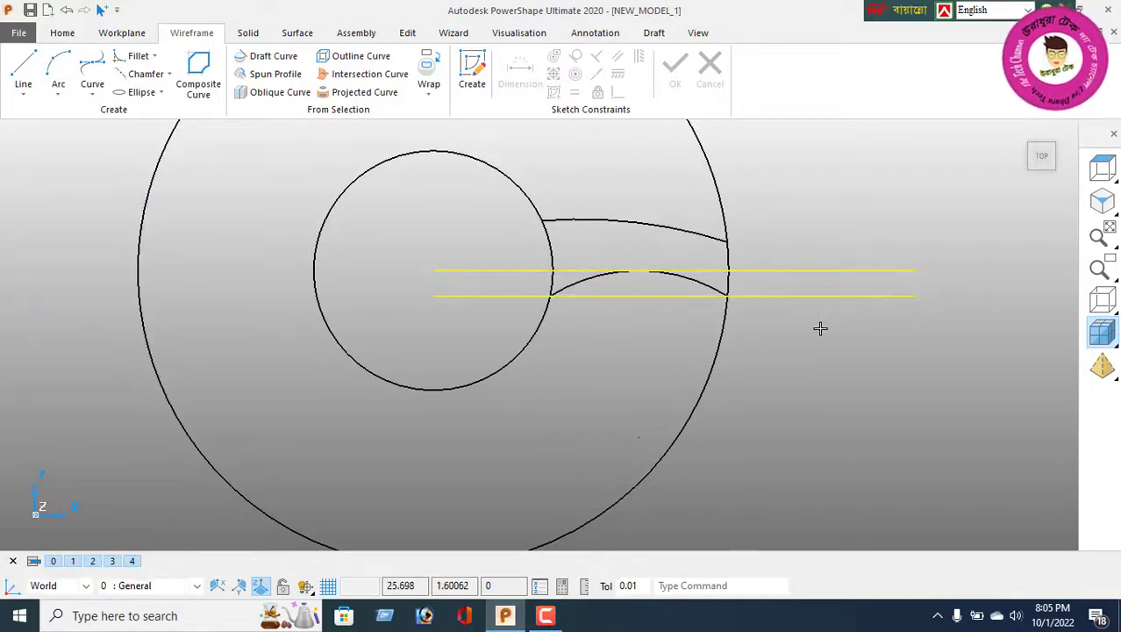
key(Delete)
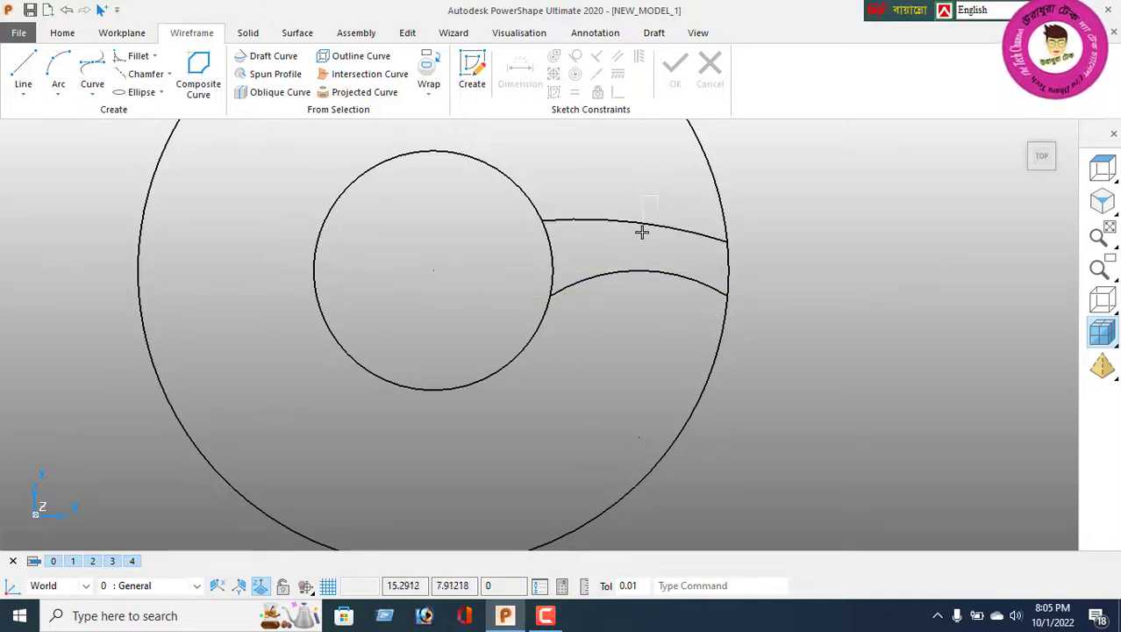
click(636, 226)
key(Delete)
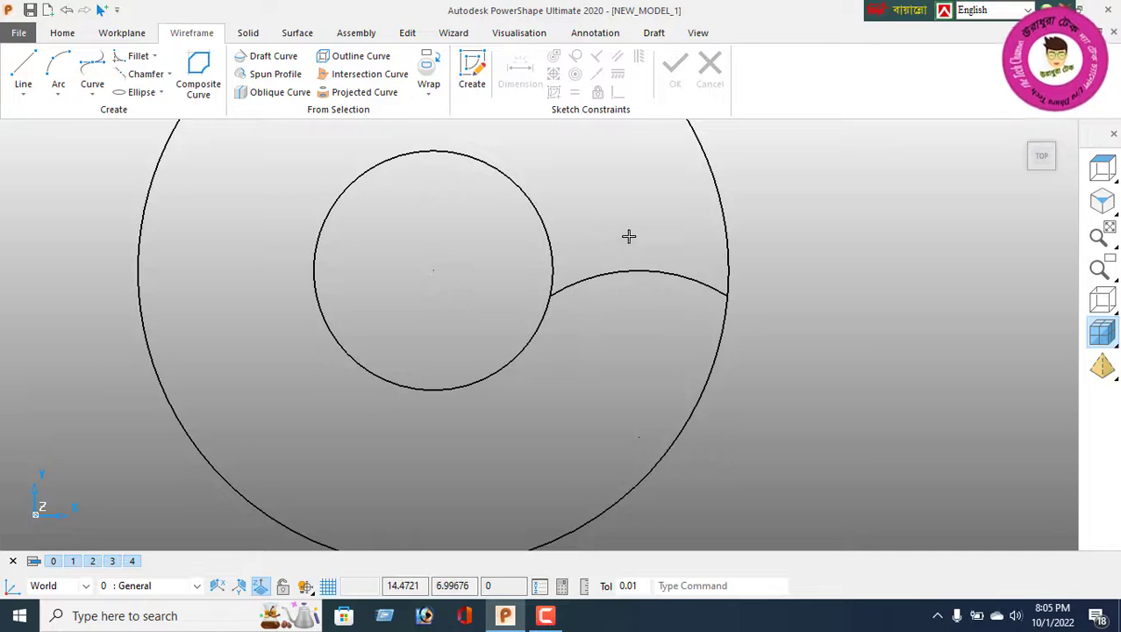
Step: Offset one copy of the remaining blade arc upward to form the blade's upper edge
click(596, 275)
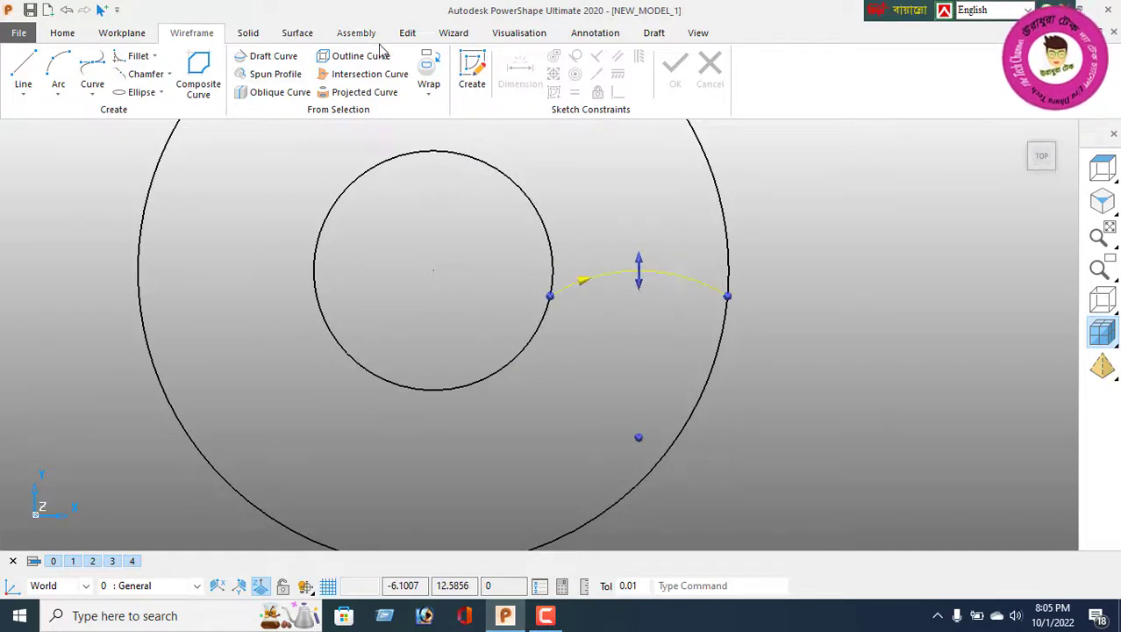
click(408, 32)
click(199, 74)
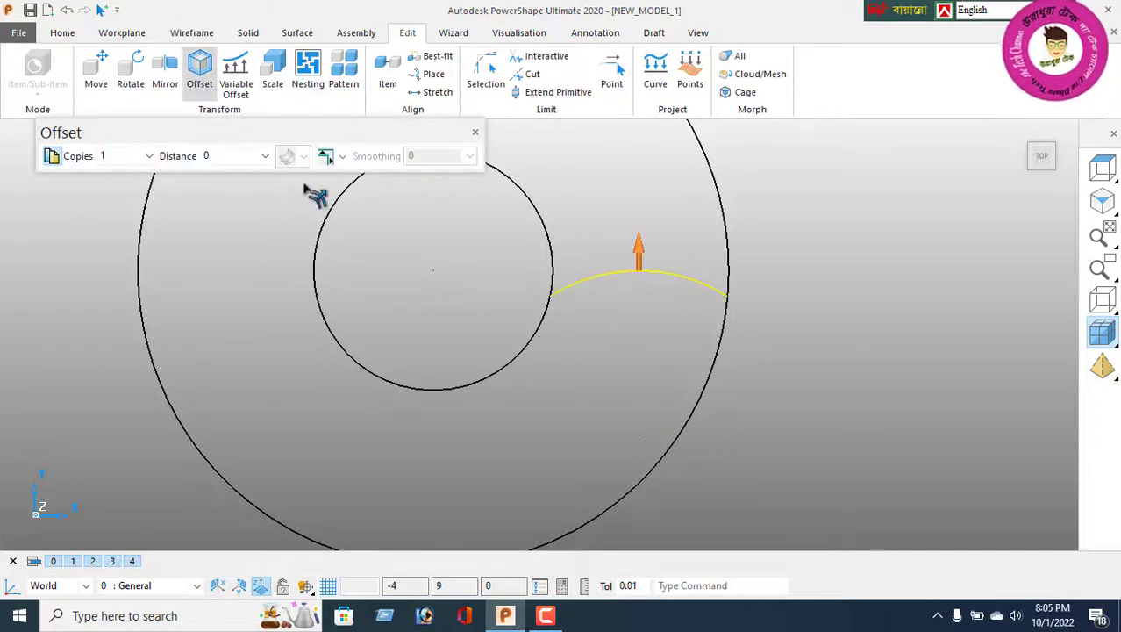
click(250, 162)
key(Return)
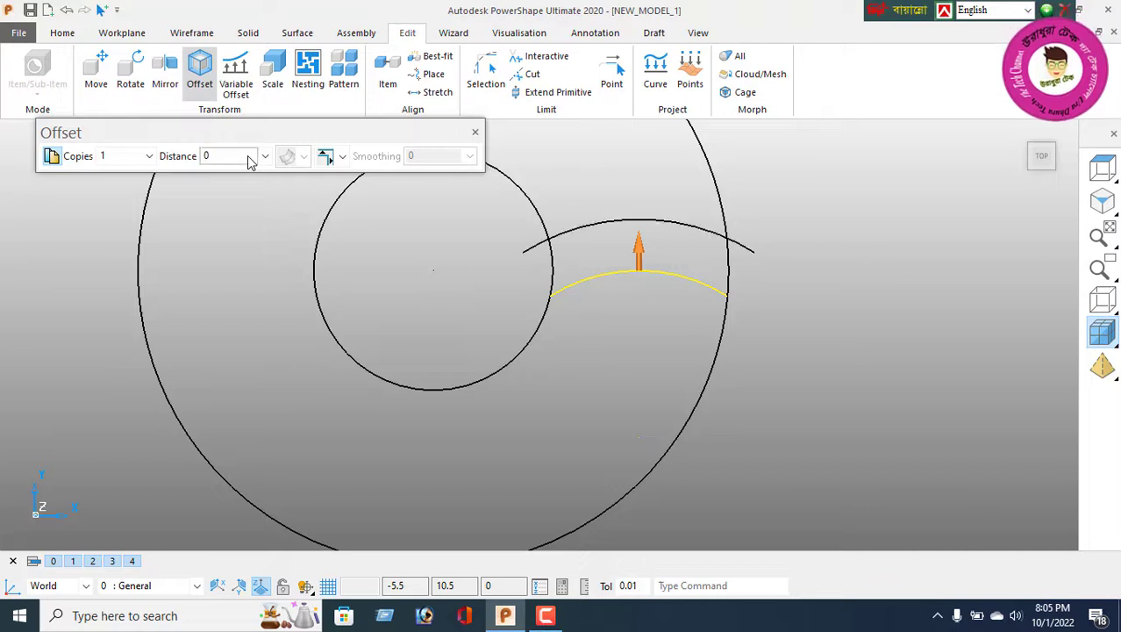
click(475, 132)
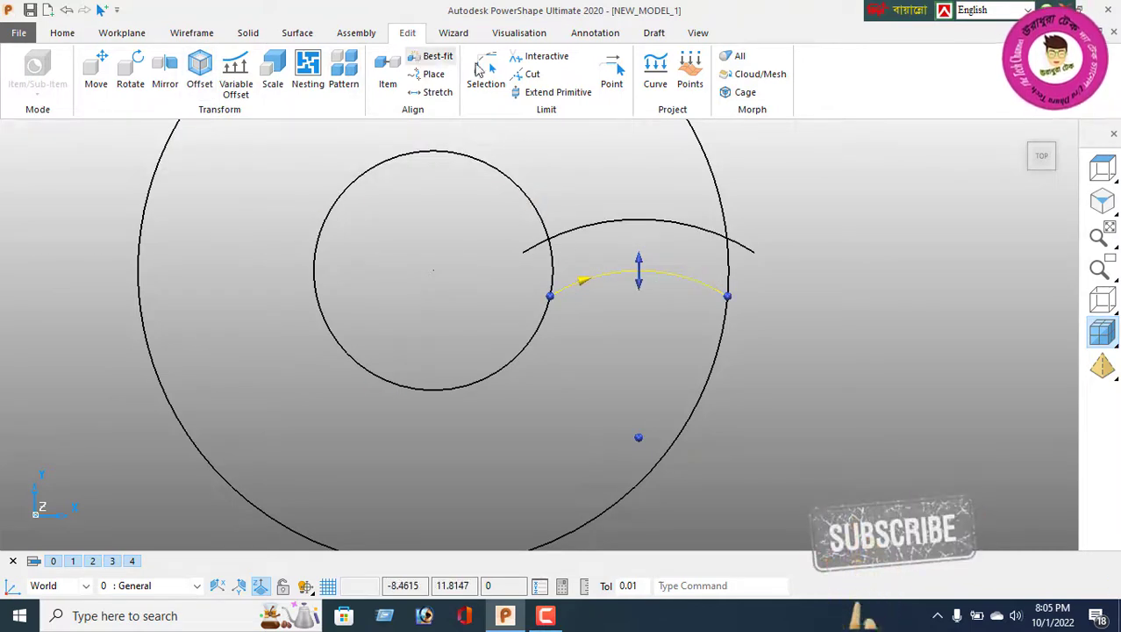
Step: Trim both ends of the upper blade arc to the inner and outer circles with Interactive Limit
click(541, 57)
click(756, 249)
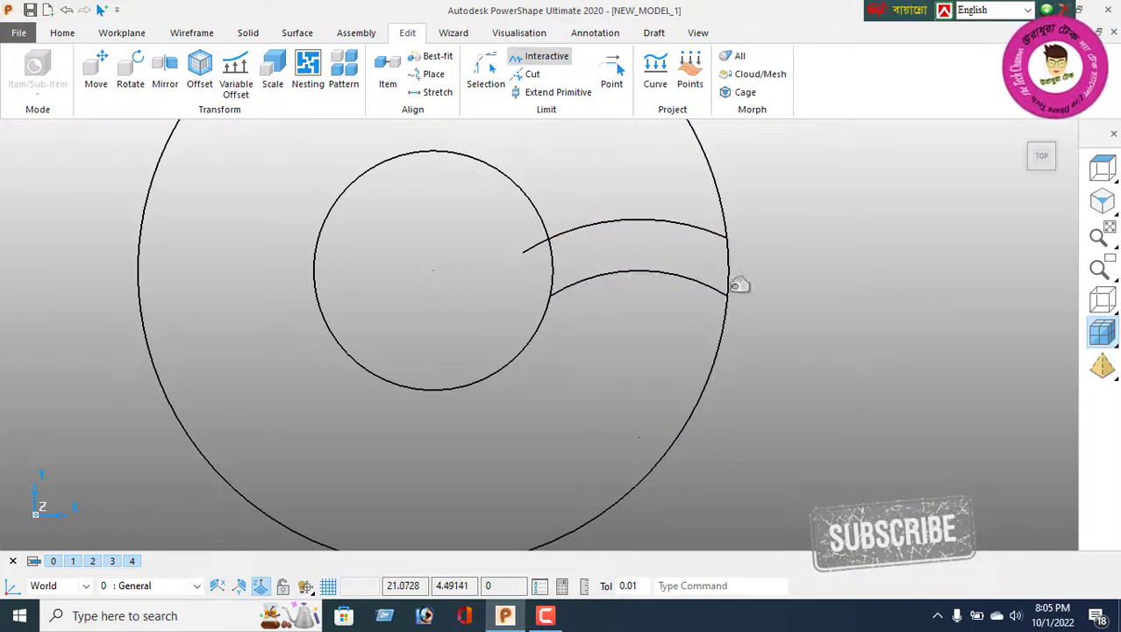
click(533, 247)
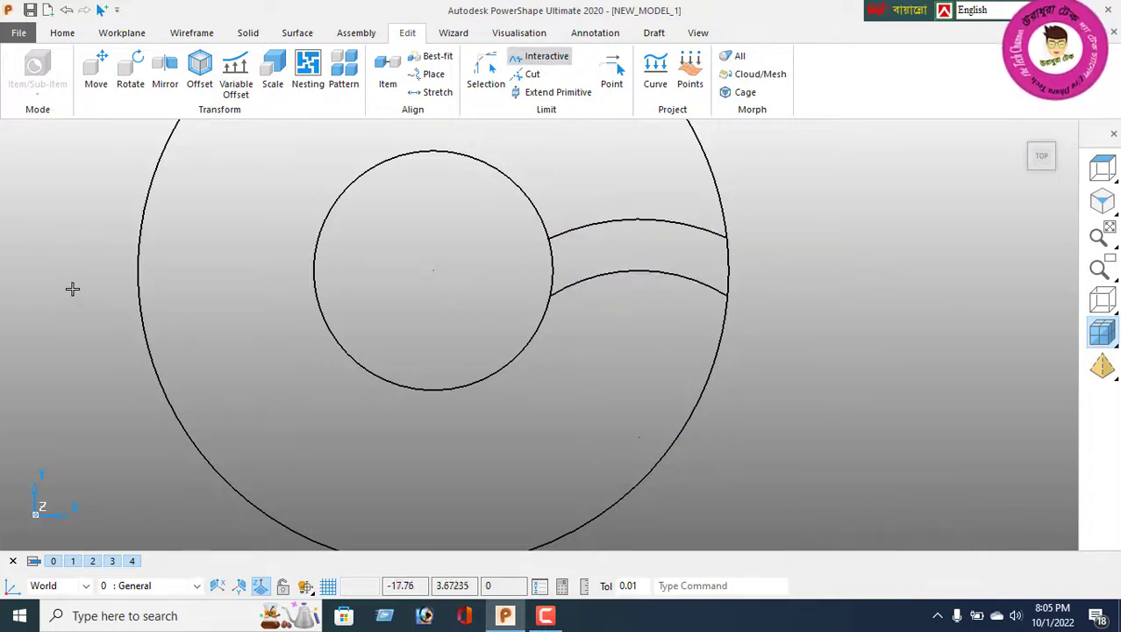
right_click(50, 221)
click(318, 254)
Step: Create a closed composite curve around the blade from its lower arc, outer-circle segment, upper arc and inner-circle segment
scroll(453, 373, down, 2)
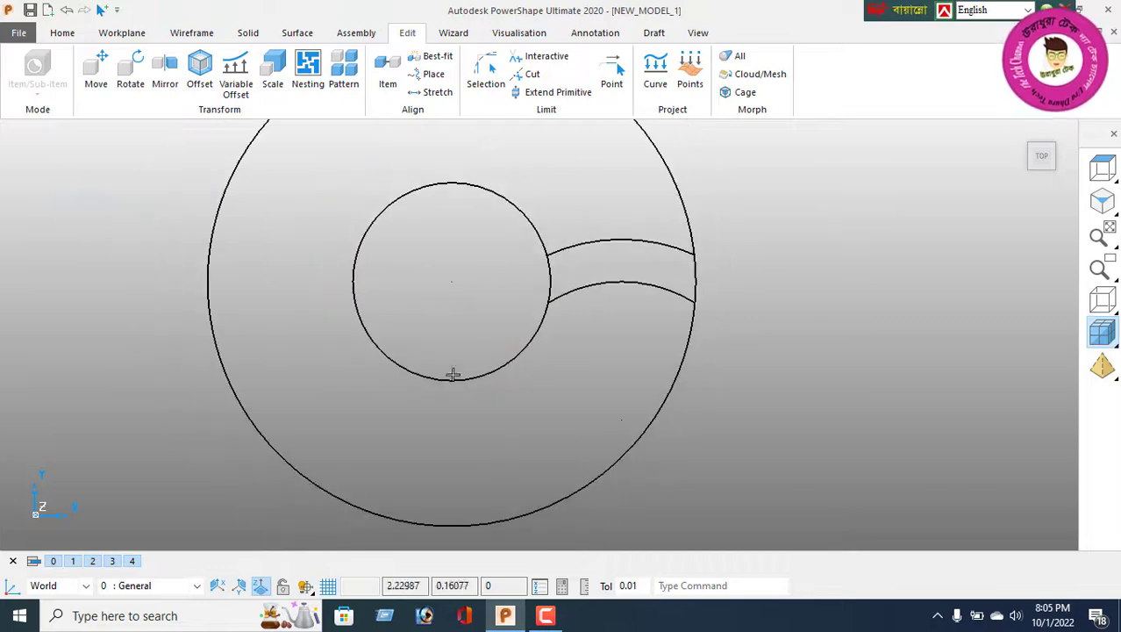
middle_drag(453, 373, 423, 341)
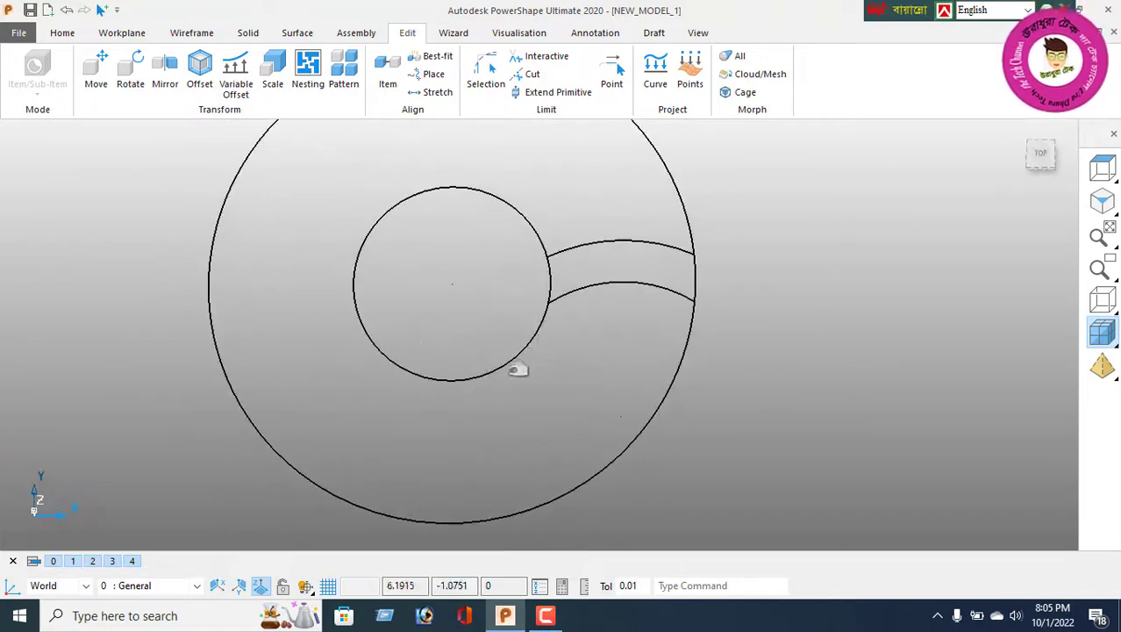
scroll(585, 357, down, 1)
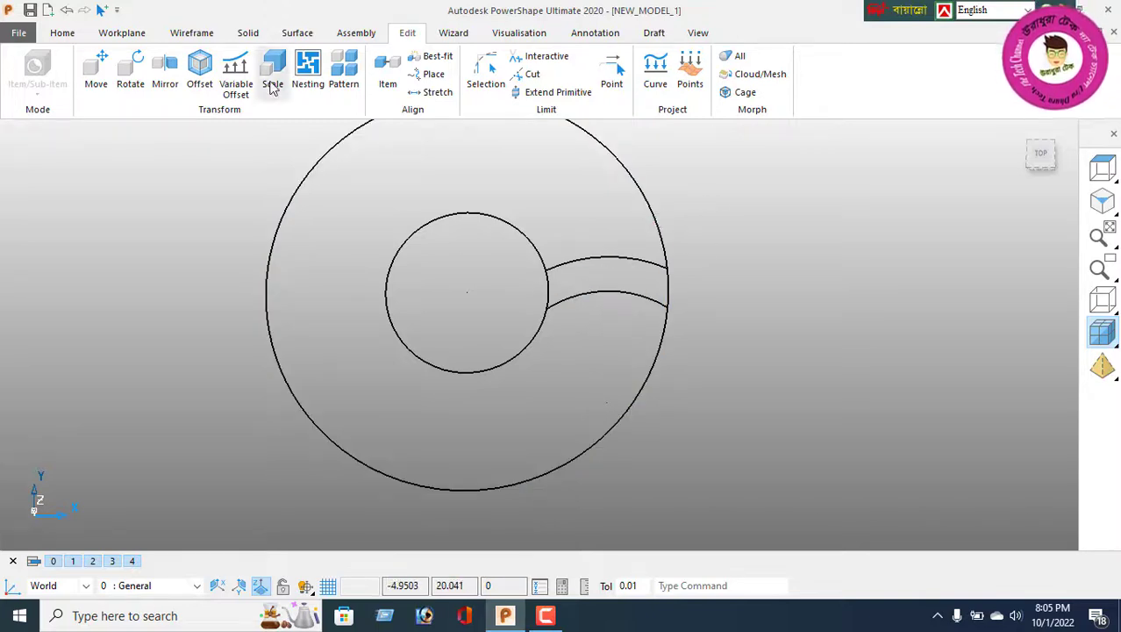
click(204, 35)
click(200, 78)
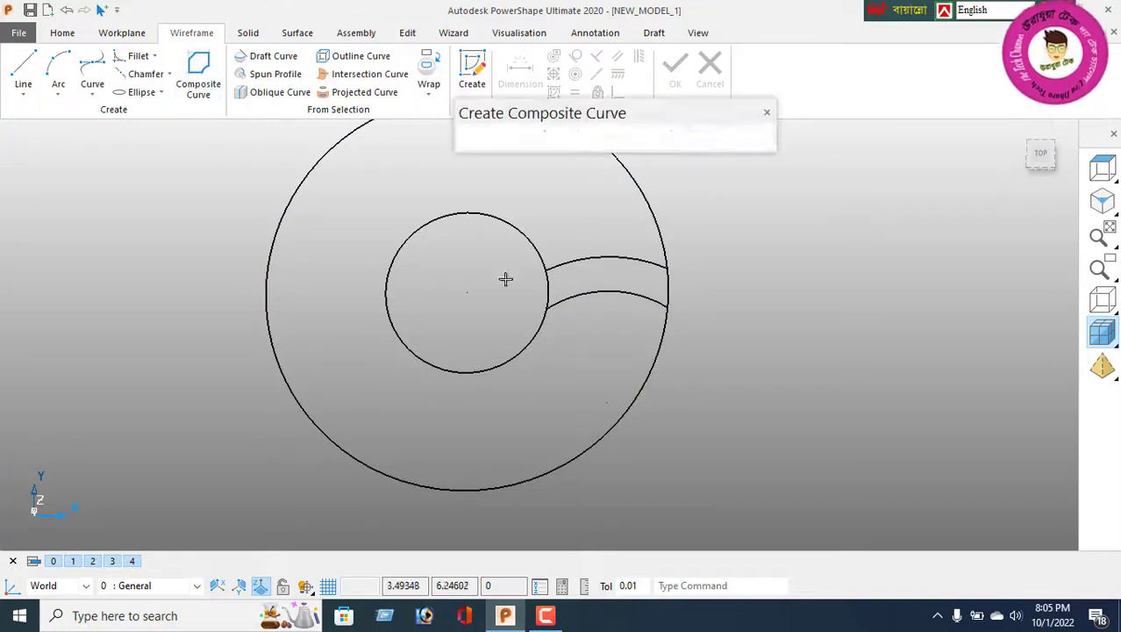
click(631, 292)
click(672, 282)
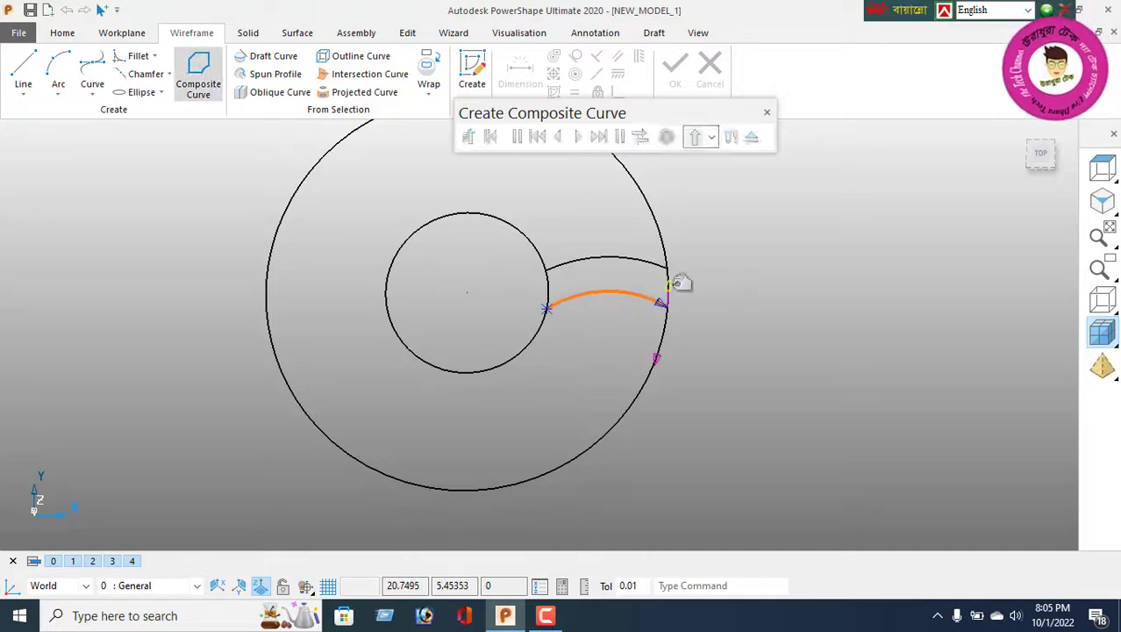
click(611, 261)
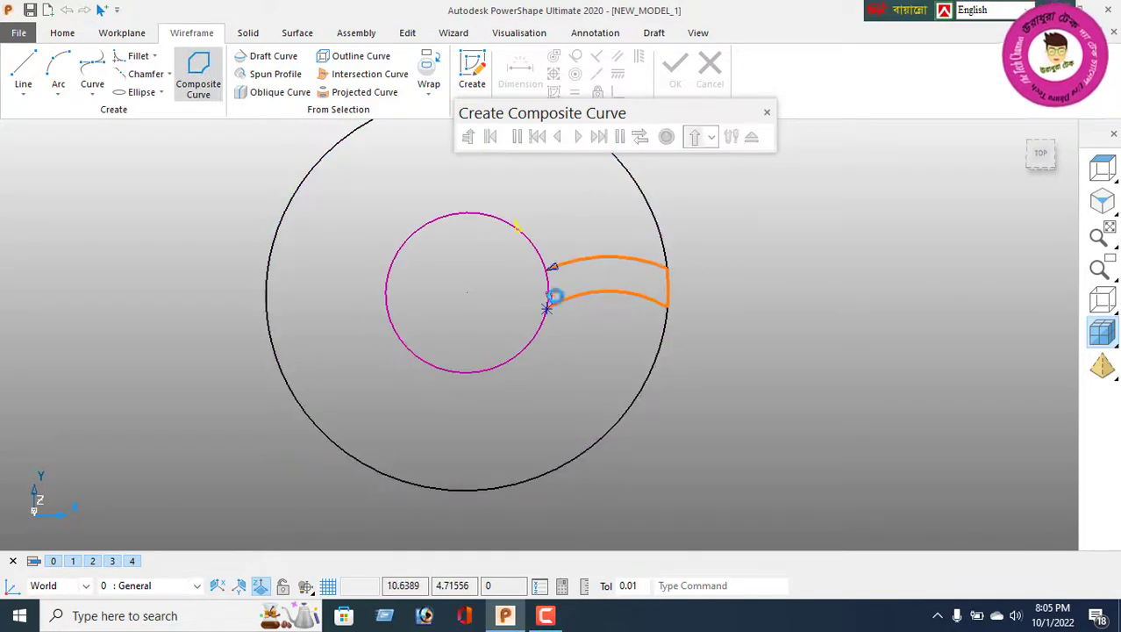
click(546, 296)
click(671, 137)
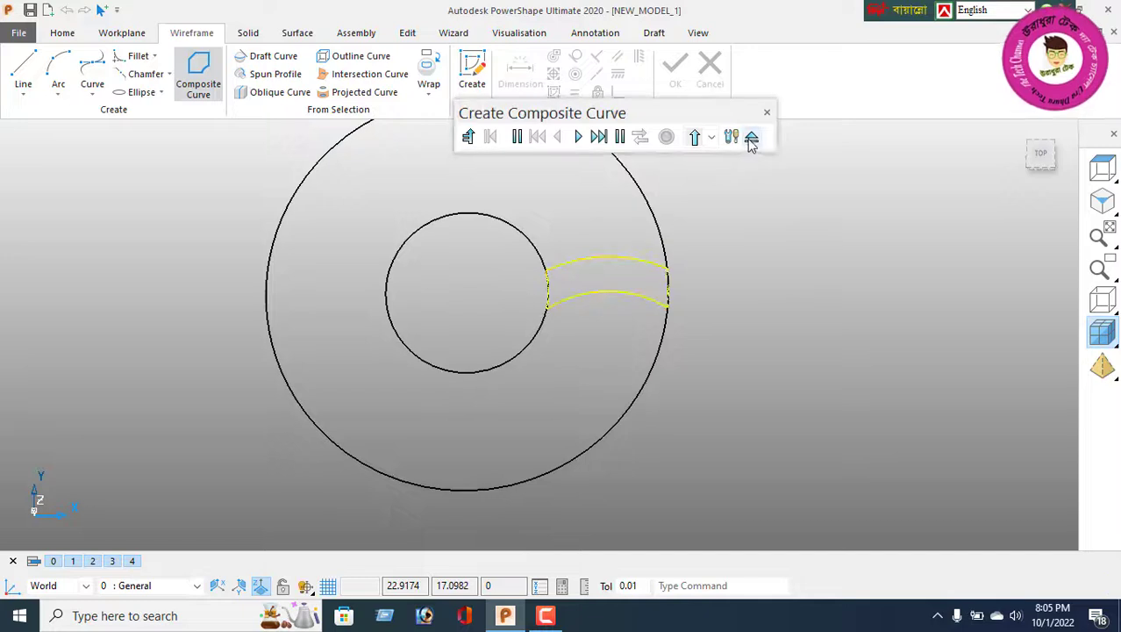
click(751, 139)
right_click(120, 206)
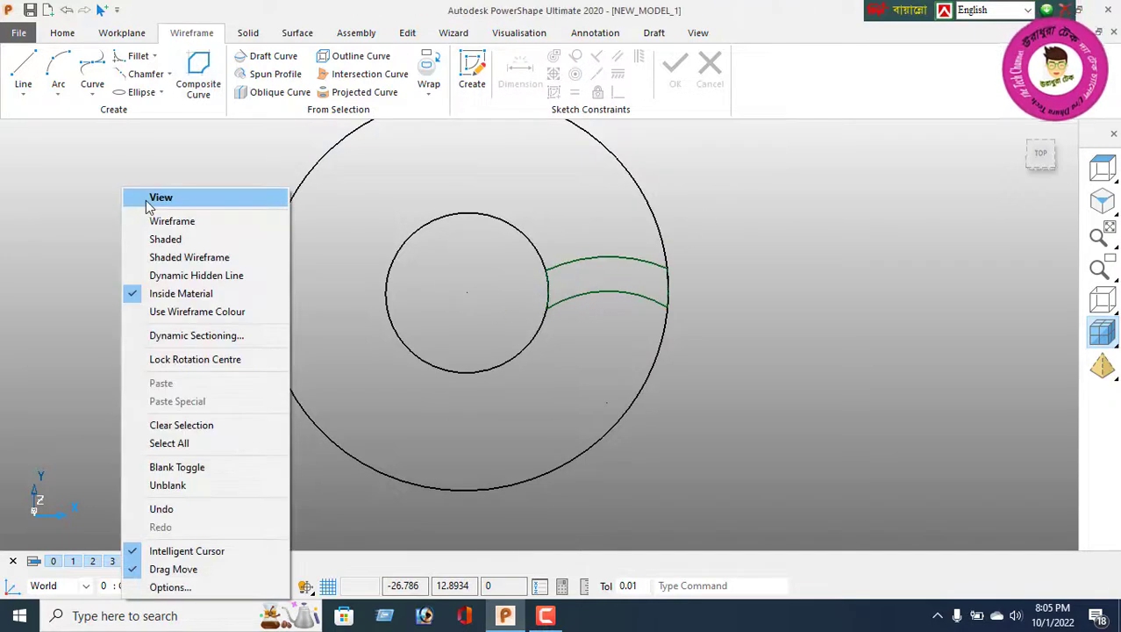
click(148, 204)
Step: Extrude the outer circle by a length of -1.2 to form the base disc below the sketch plane
drag(248, 222, 322, 270)
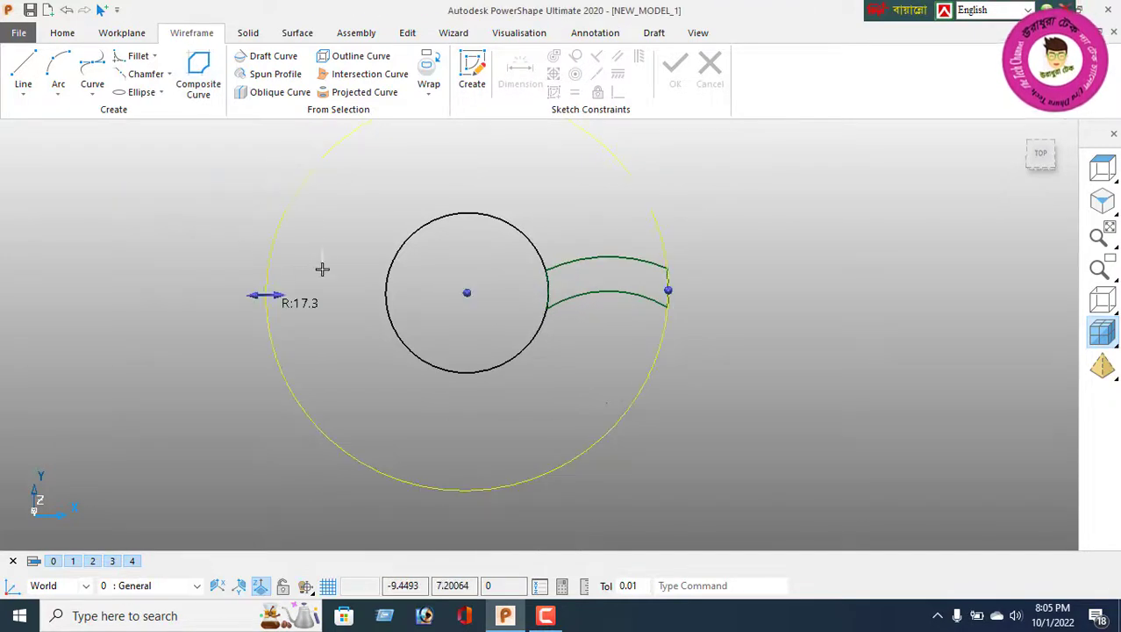
click(255, 39)
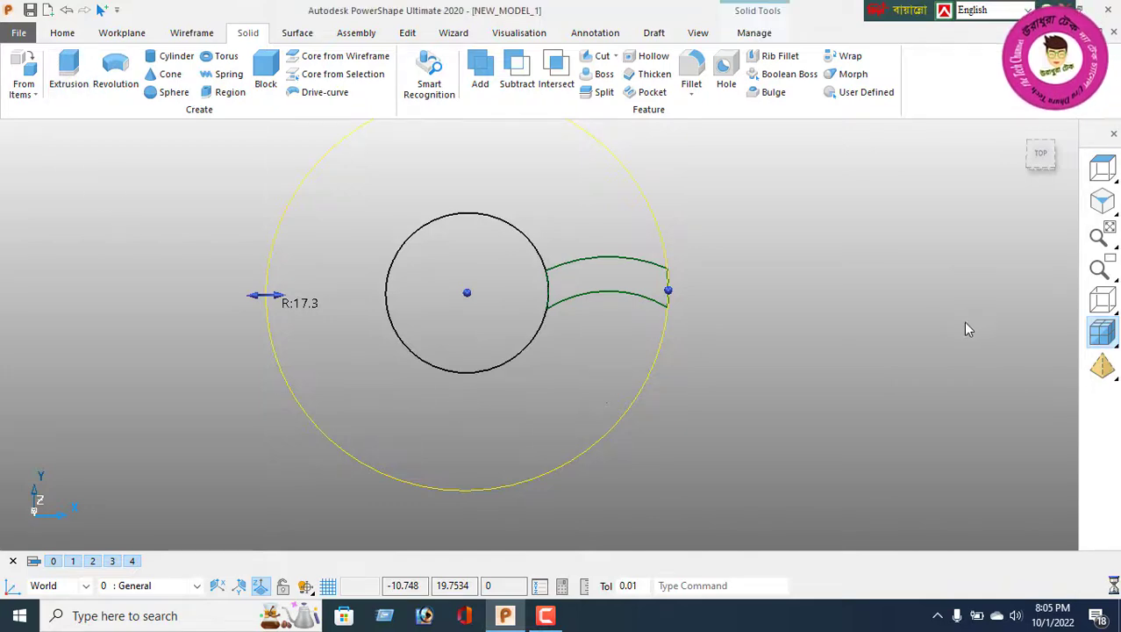
click(1102, 208)
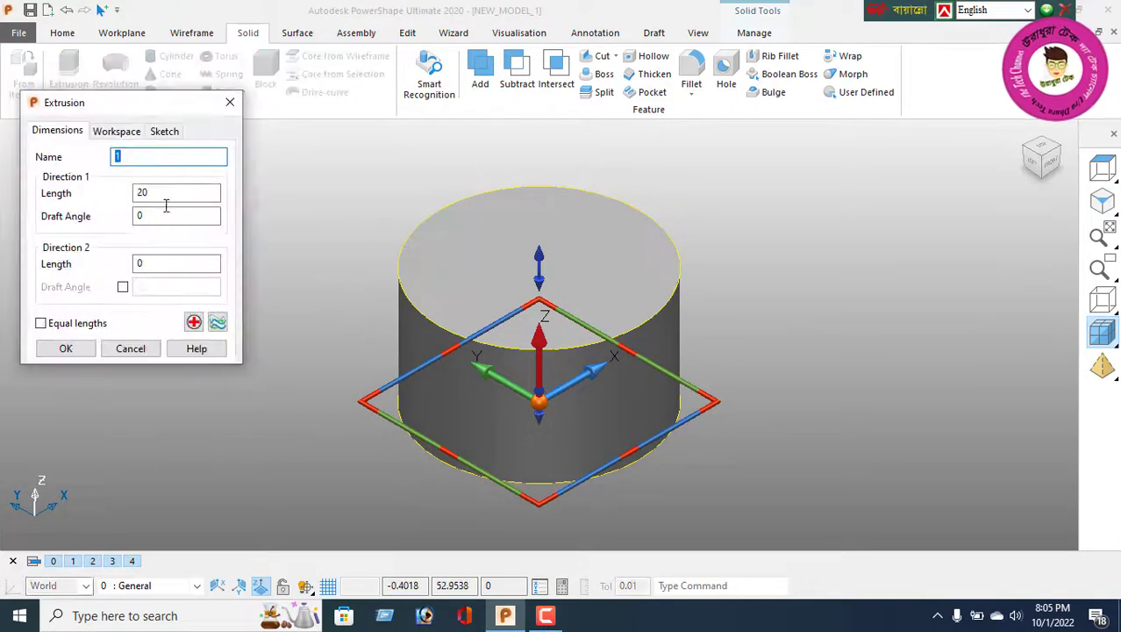
double_click(166, 193)
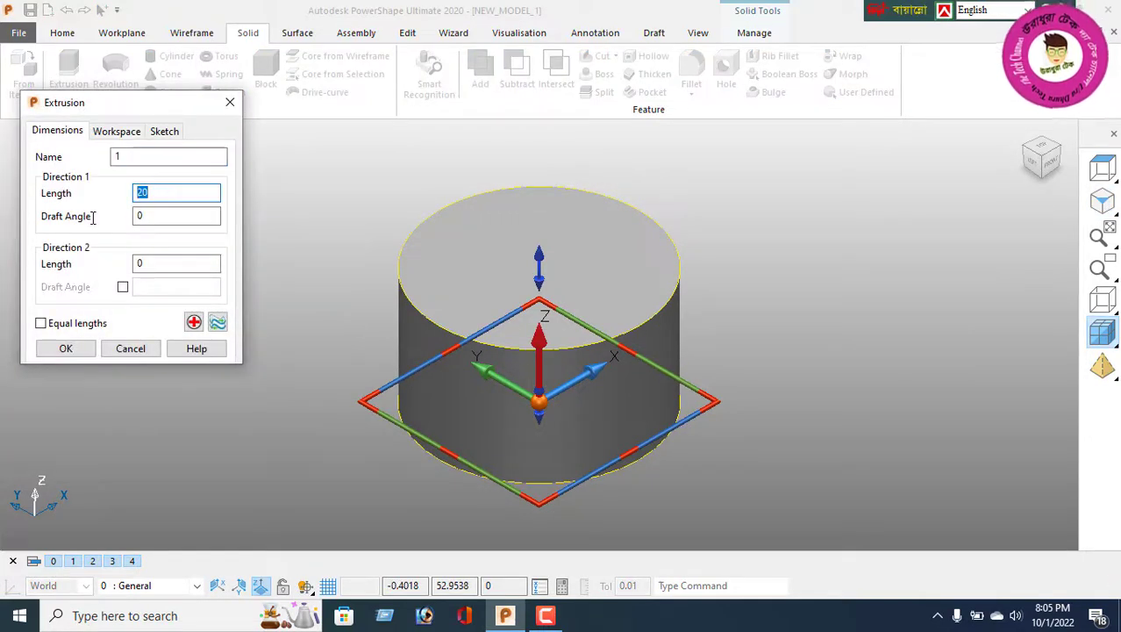
text(1.2)
key(Return)
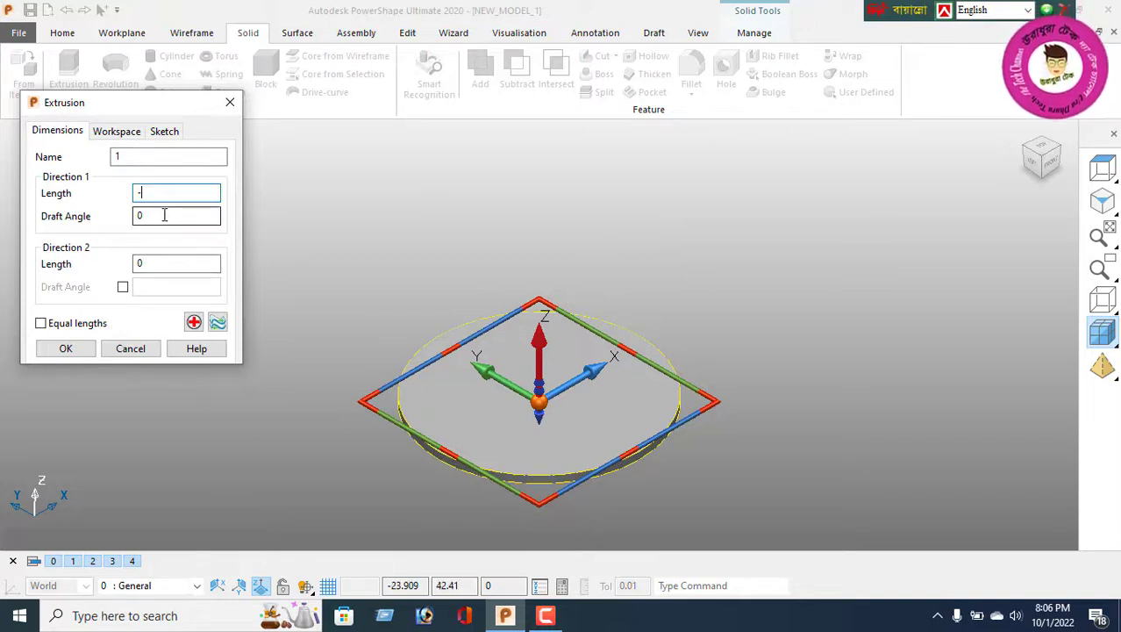
text(-1.2)
key(Return)
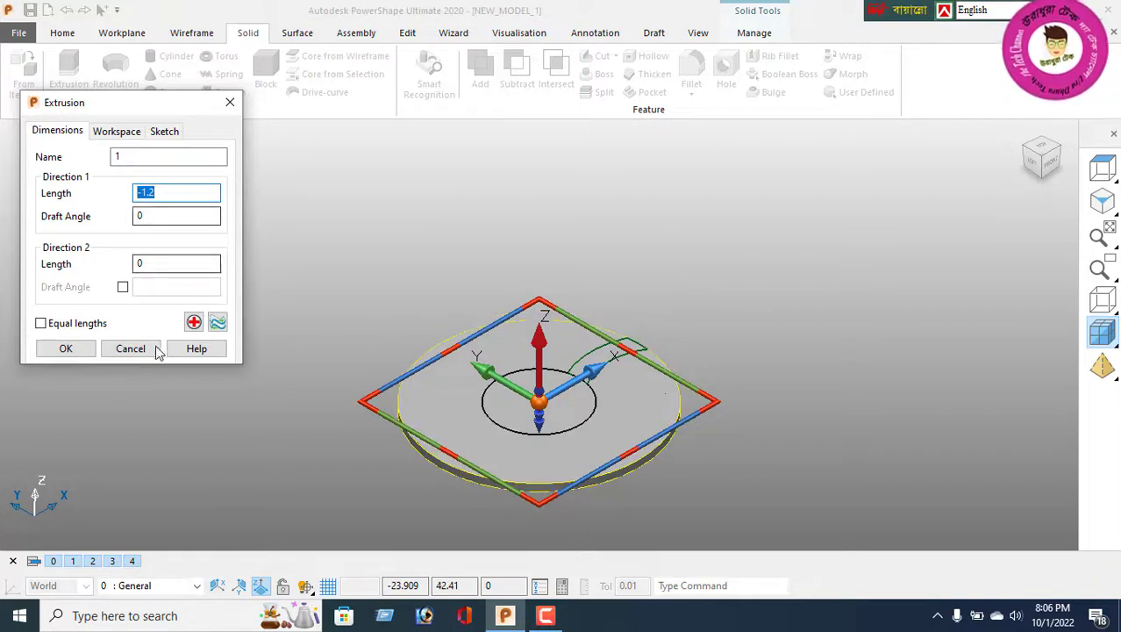
click(70, 348)
right_click(199, 181)
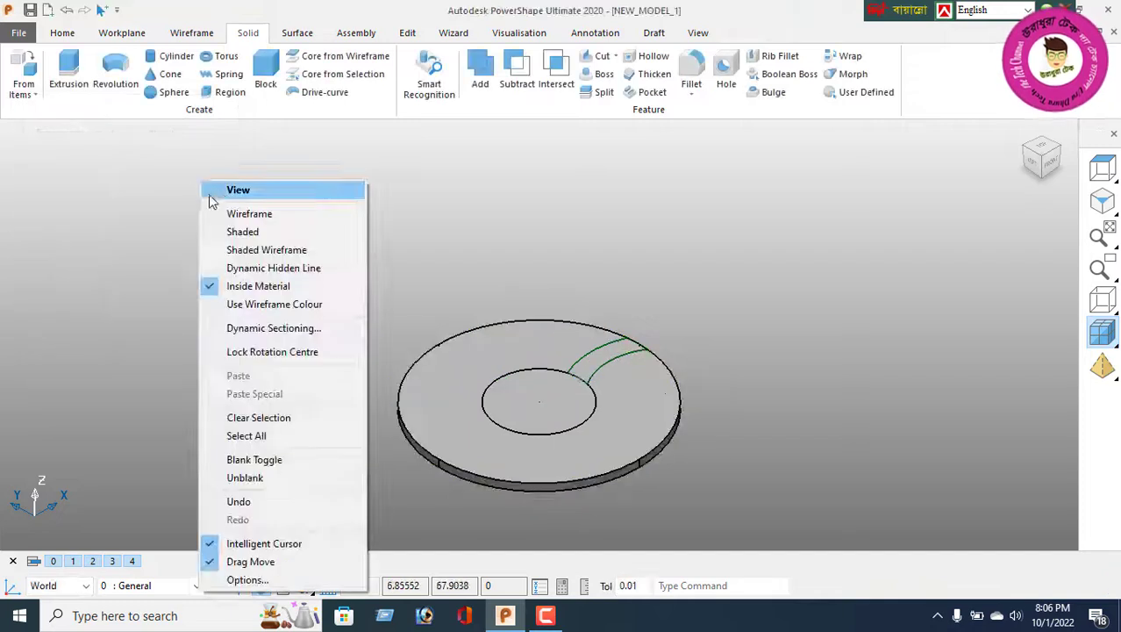
click(211, 193)
Step: Extrude the inner circle by a length of 3 to form the central hub on the disc
click(508, 417)
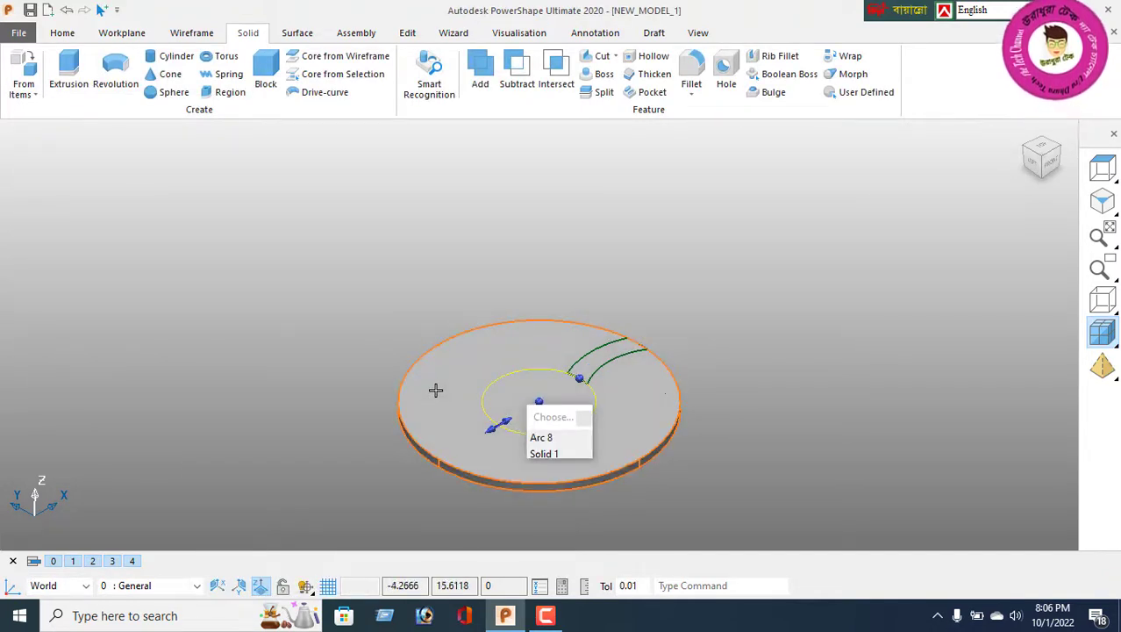
click(79, 81)
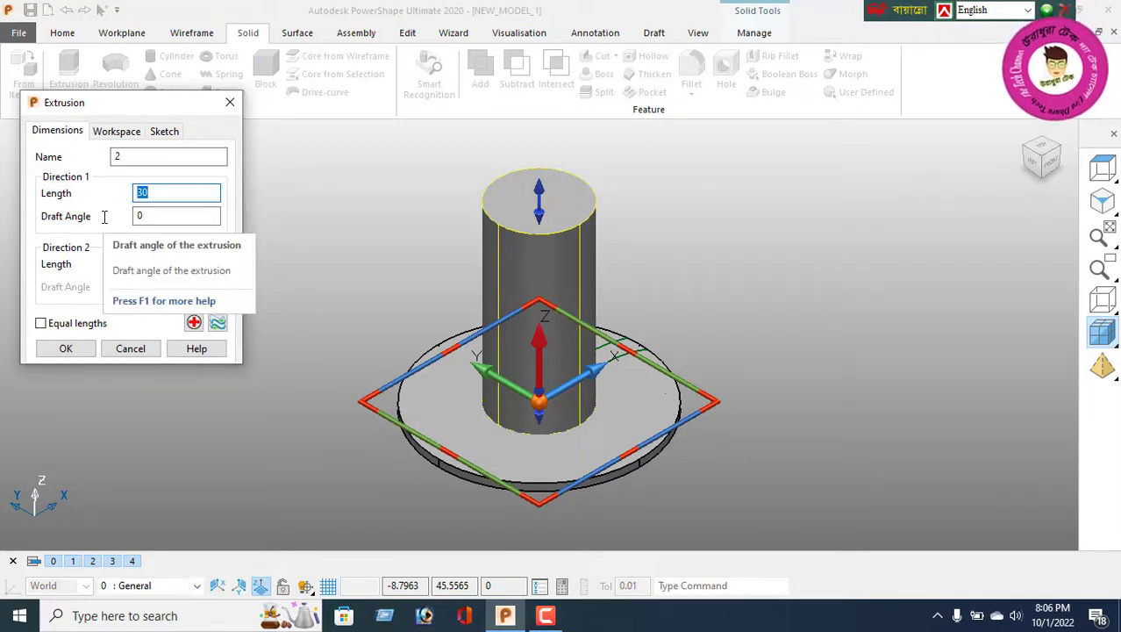
text(3)
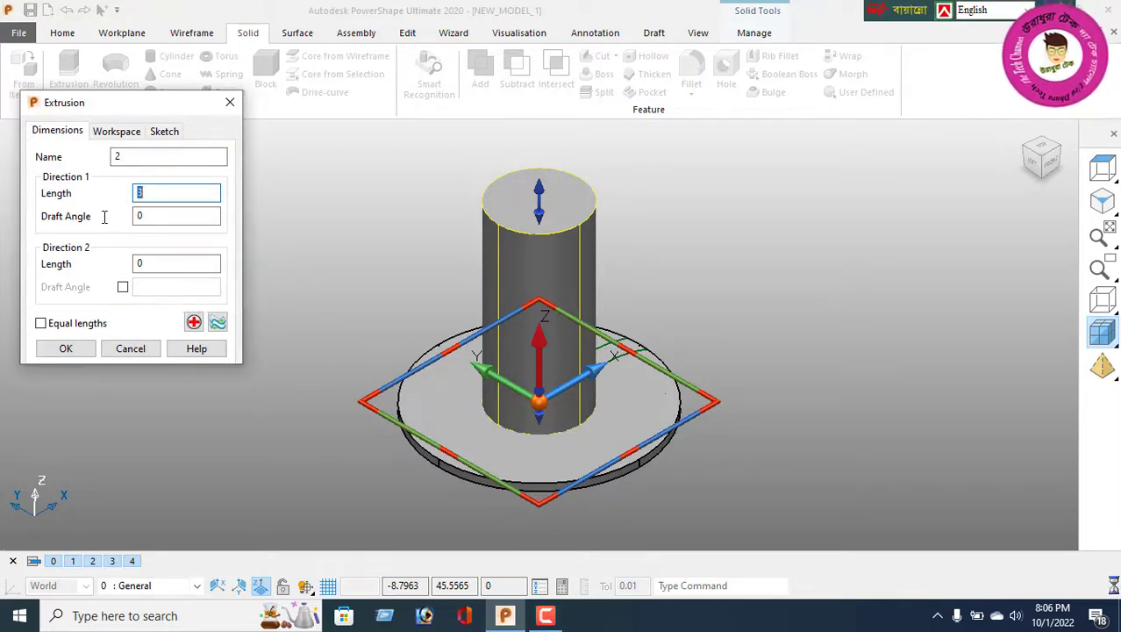
click(66, 348)
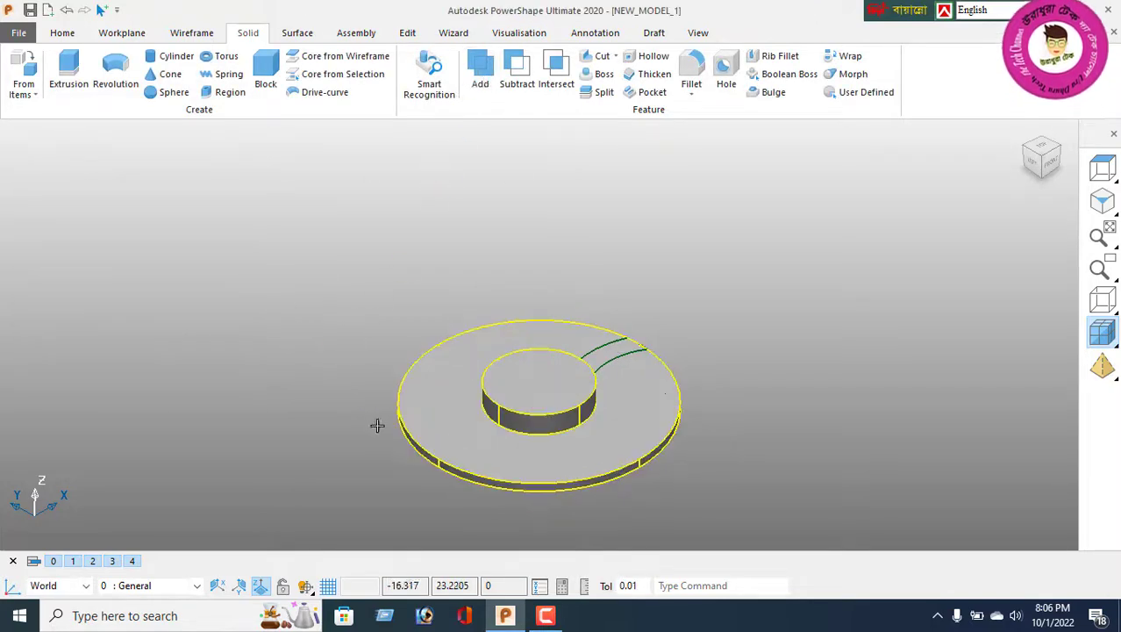
right_click(153, 191)
click(178, 206)
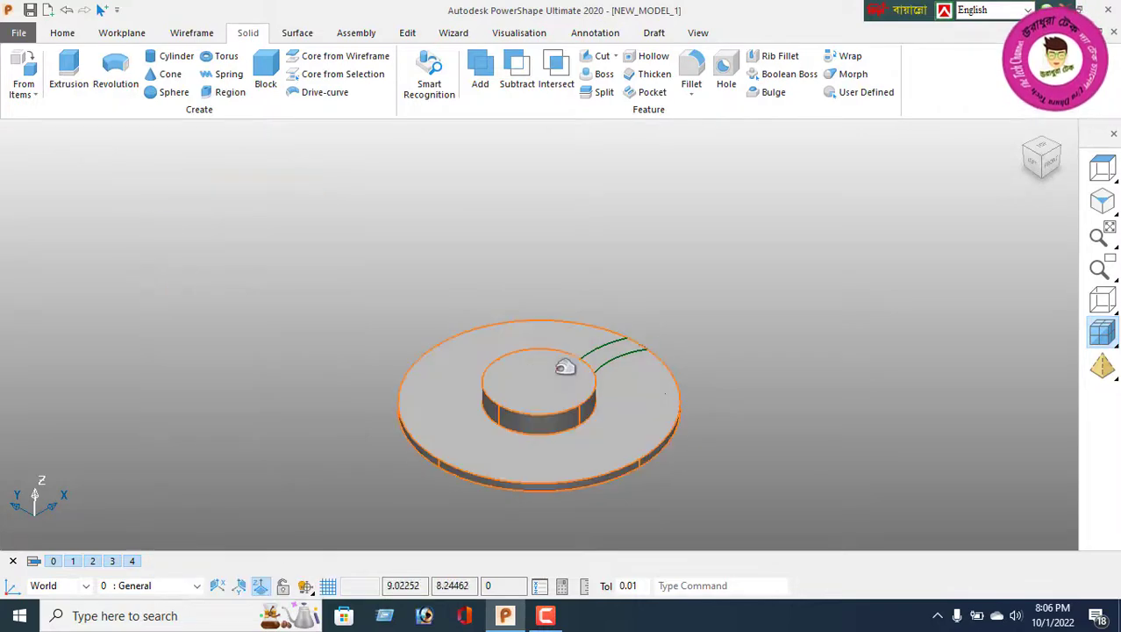
Step: Create a single workplane at the centre of the hub's top face
middle_drag(618, 392, 416, 416)
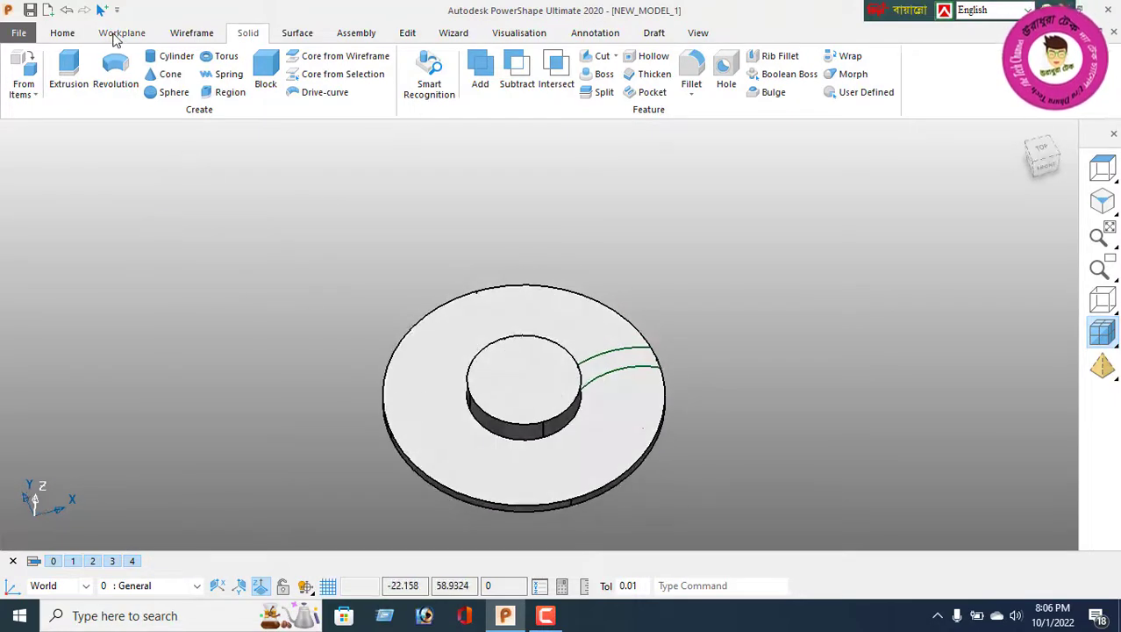
click(120, 34)
click(31, 87)
click(54, 125)
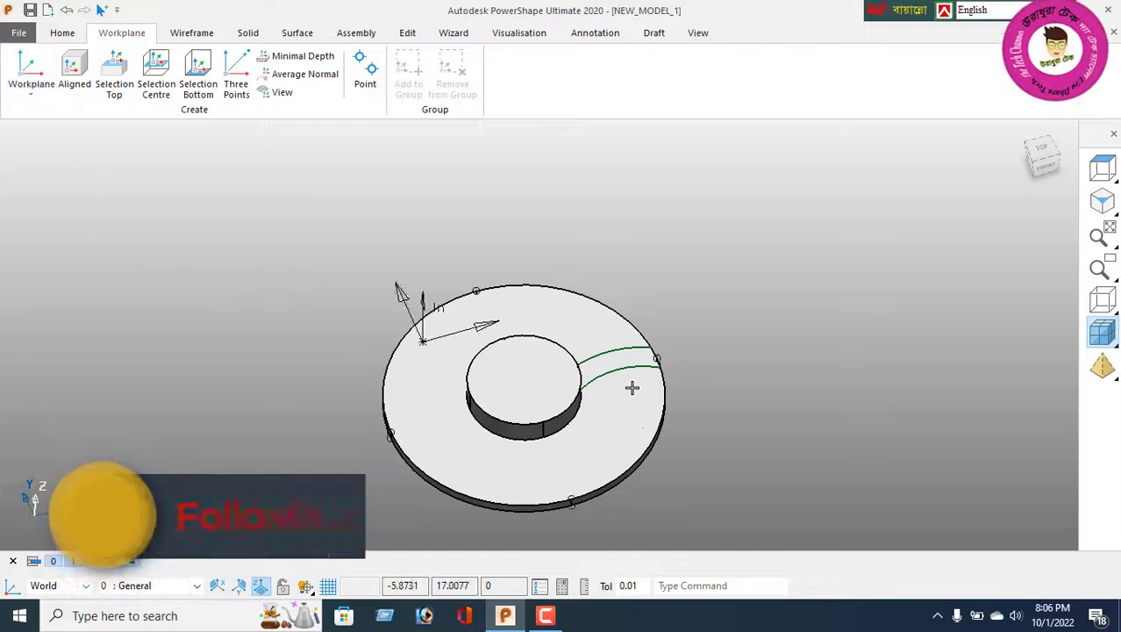
click(526, 378)
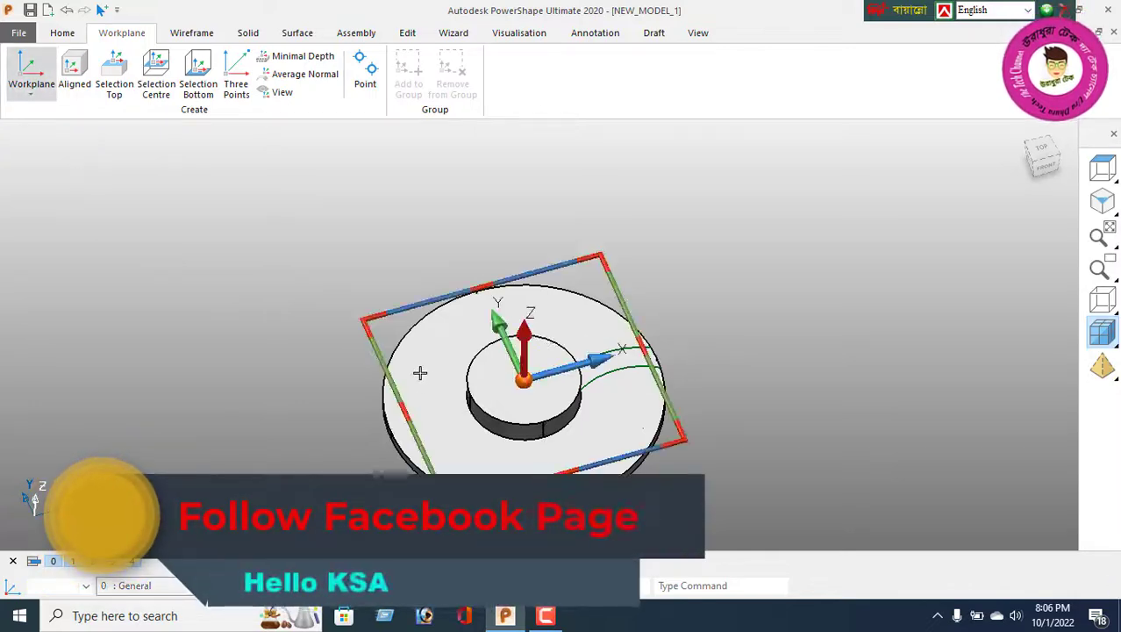
right_click(249, 189)
click(303, 202)
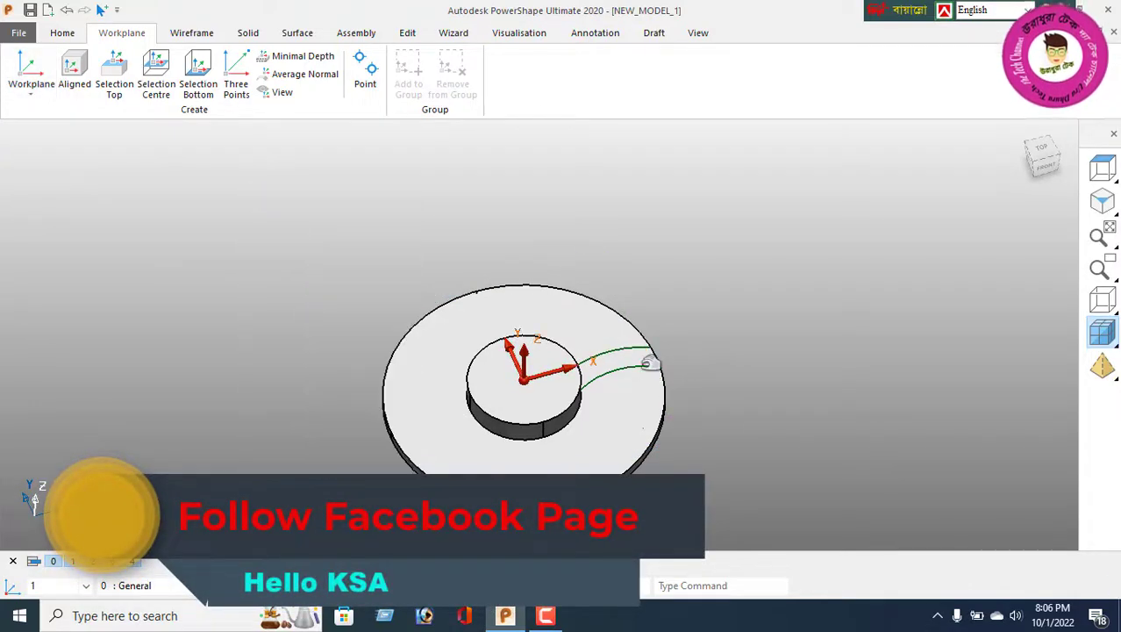
Step: Copy the blade's composite curve in a circular pattern of 4 elements around the workplane
click(647, 362)
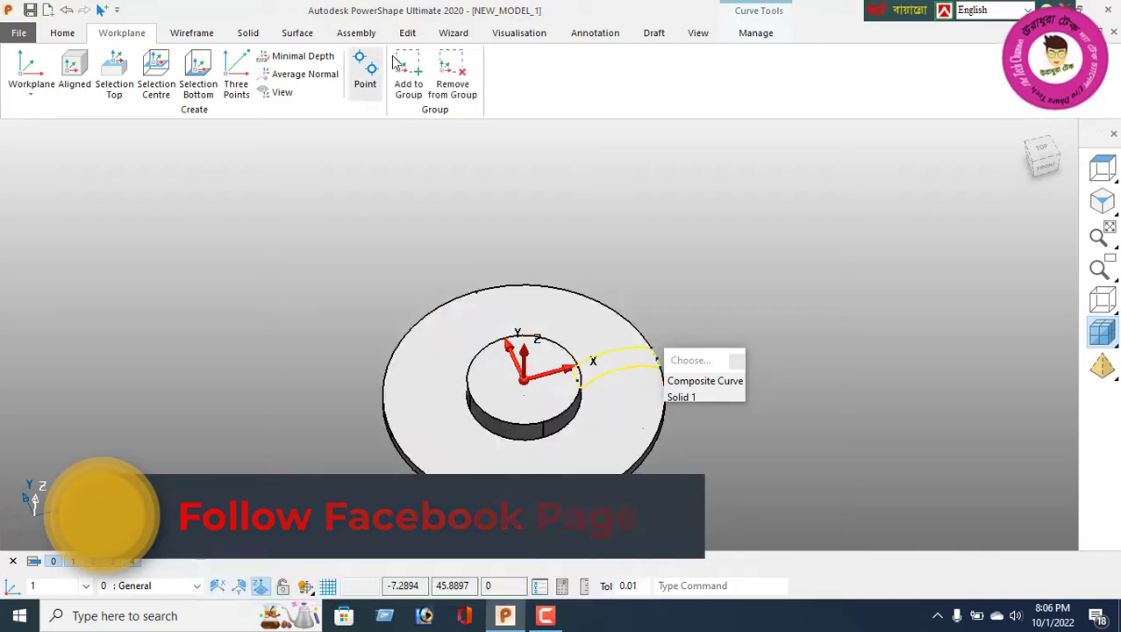
click(407, 33)
click(343, 74)
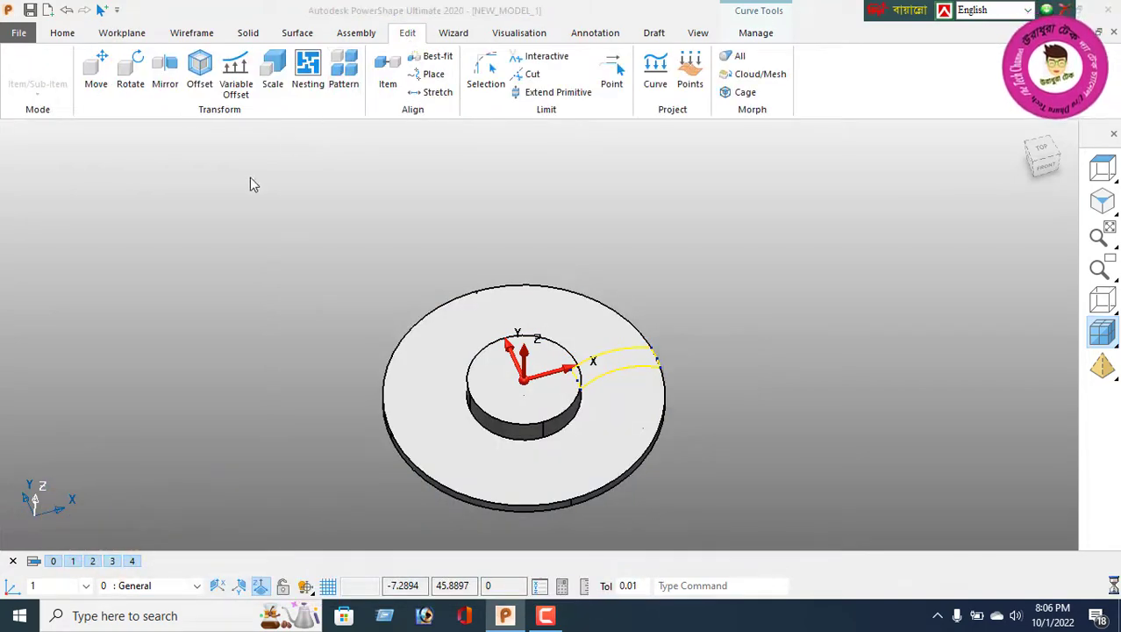
click(202, 180)
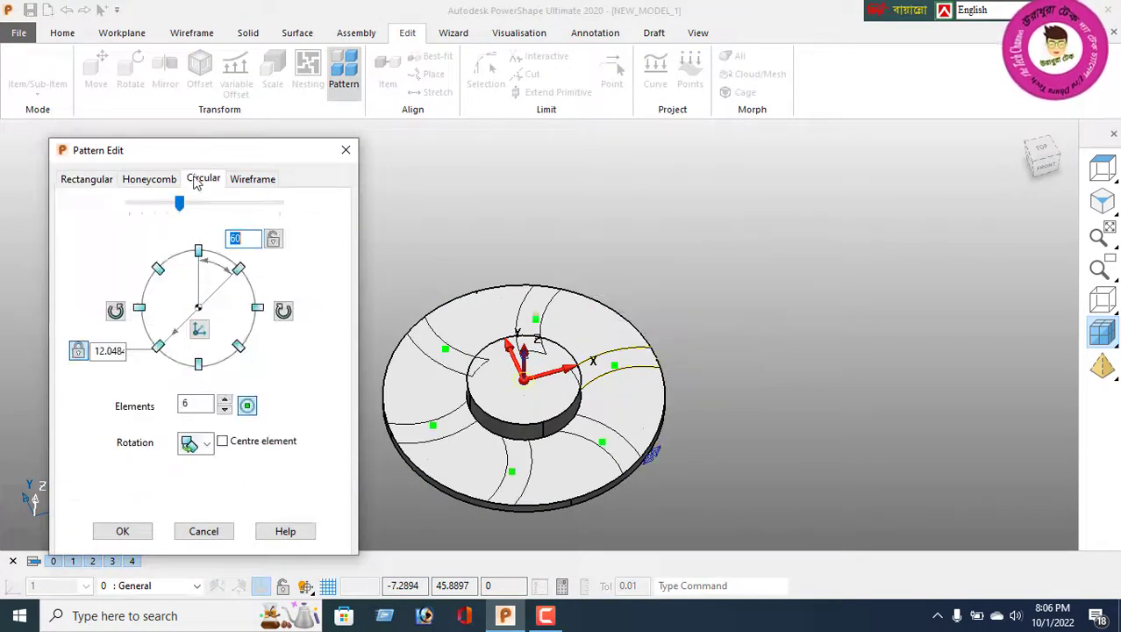
click(225, 410)
click(224, 410)
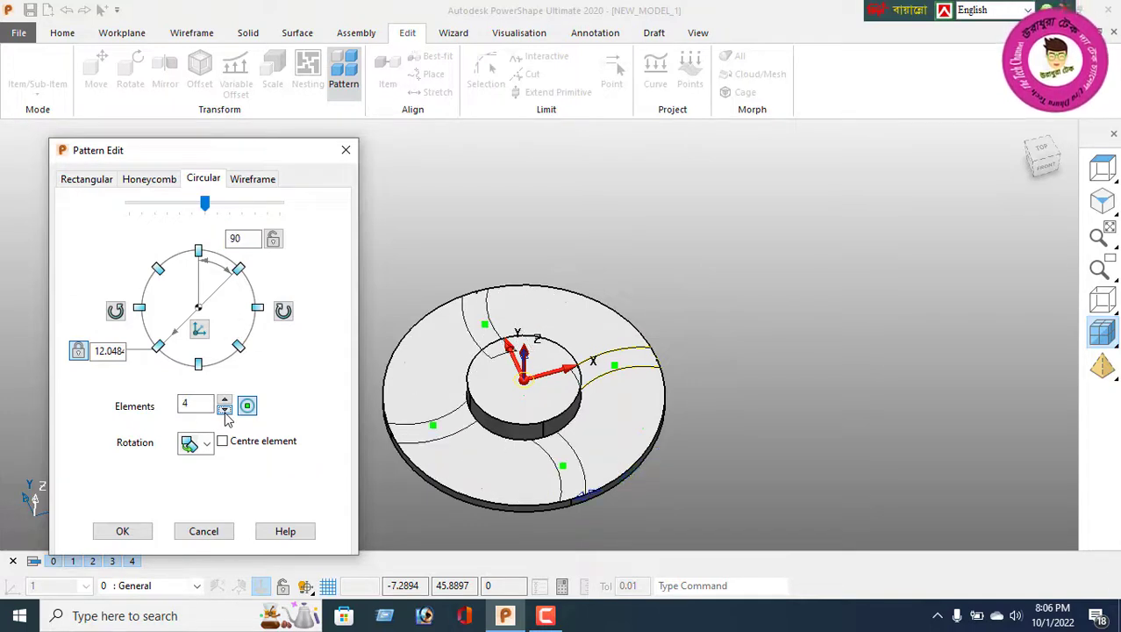
click(122, 532)
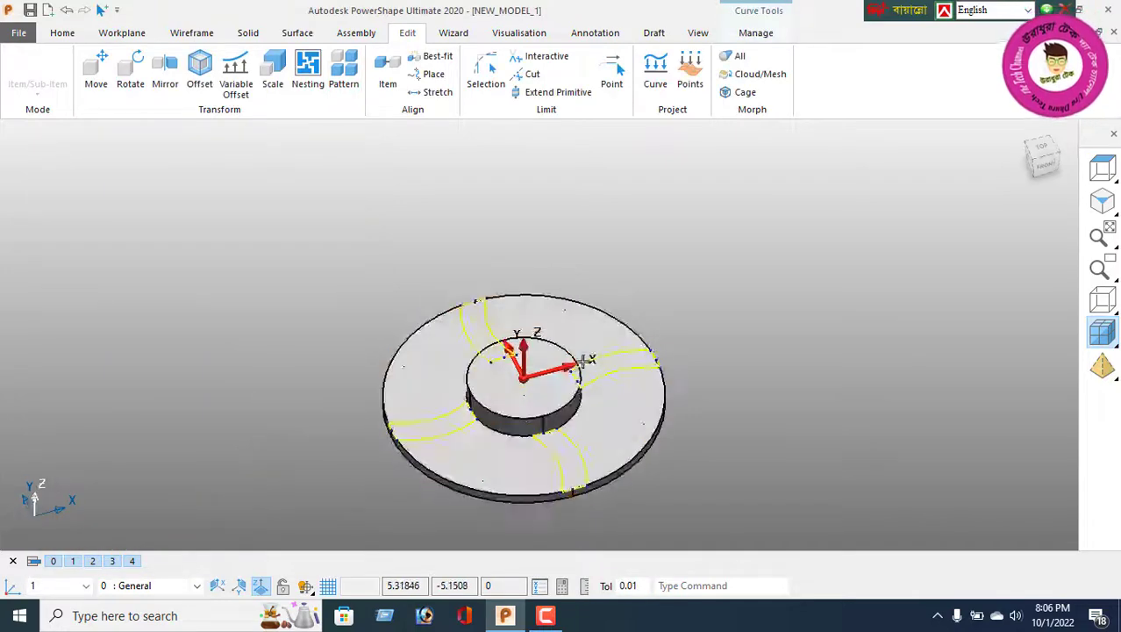
Step: Extrude the four blade outlines upward by a length of 16 as solids
middle_drag(583, 361, 580, 331)
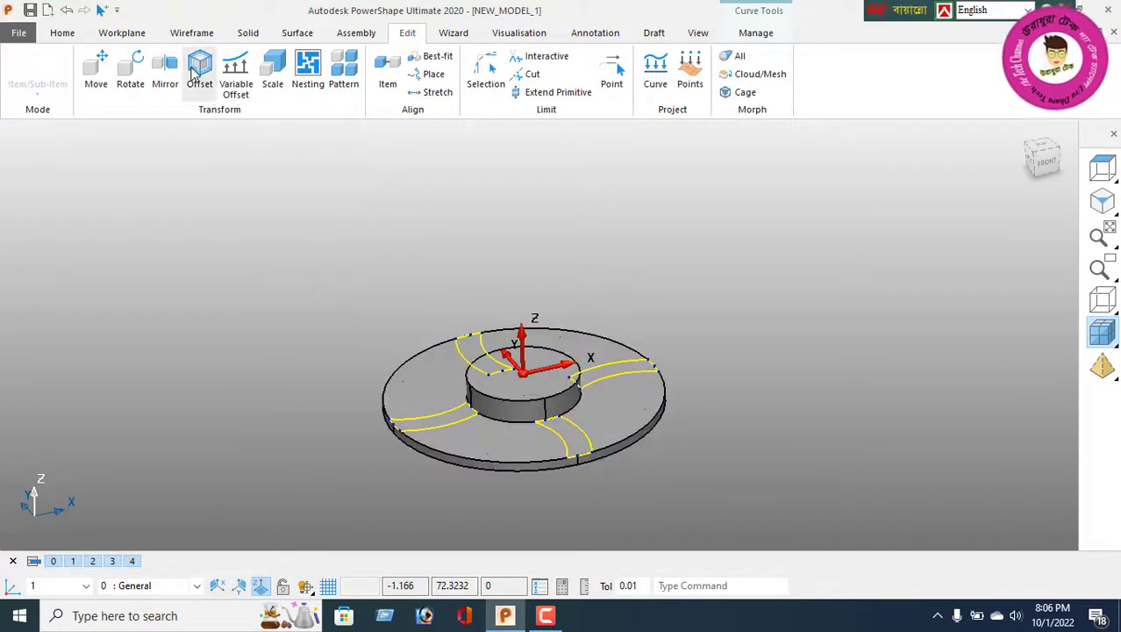
click(248, 33)
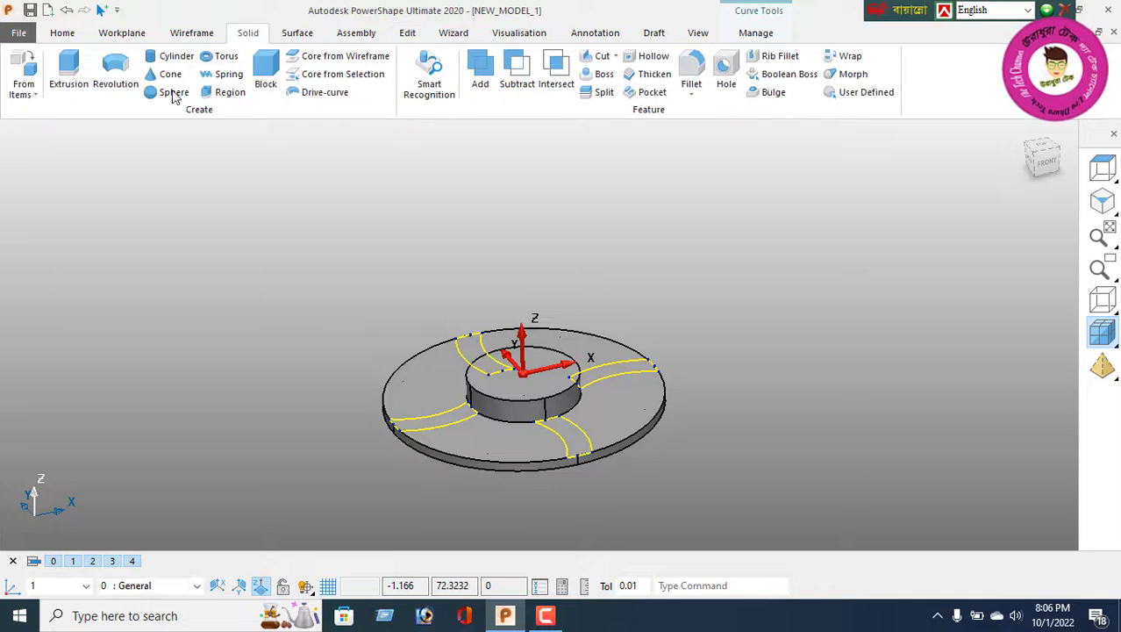
click(76, 87)
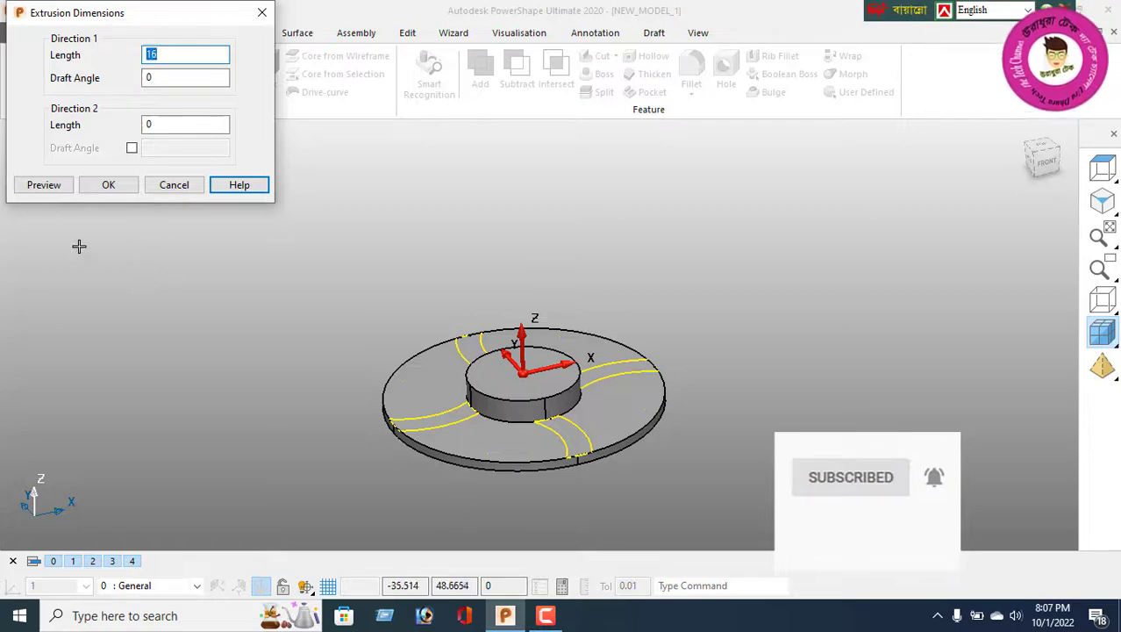
click(90, 188)
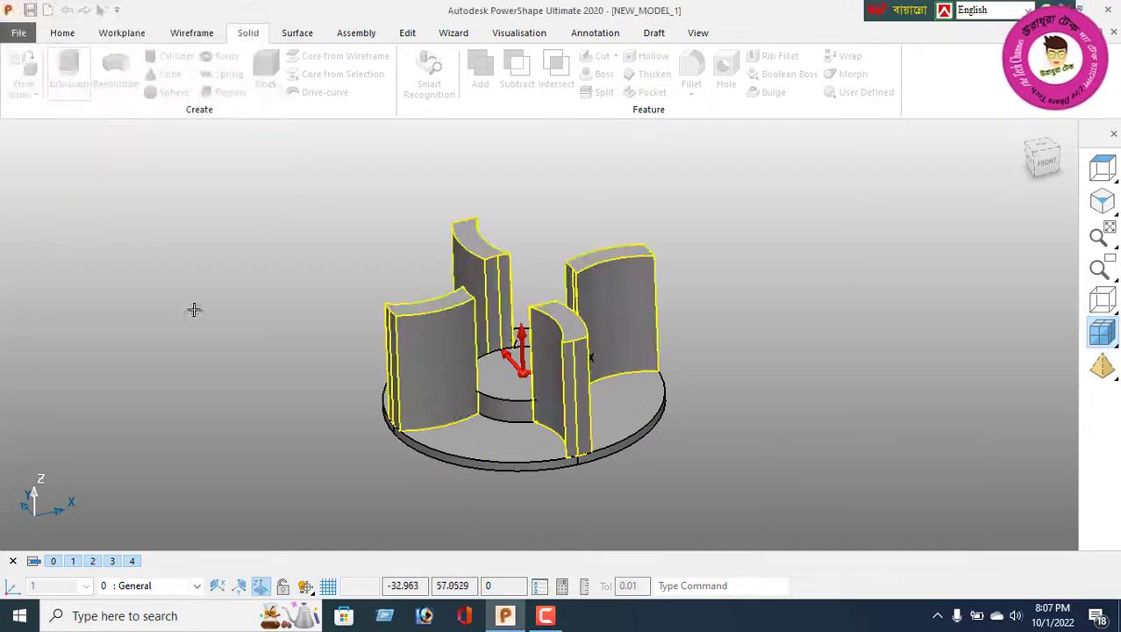
Step: Combine the four selected blade solids with the solid Add operation
middle_drag(568, 393, 574, 237)
click(480, 77)
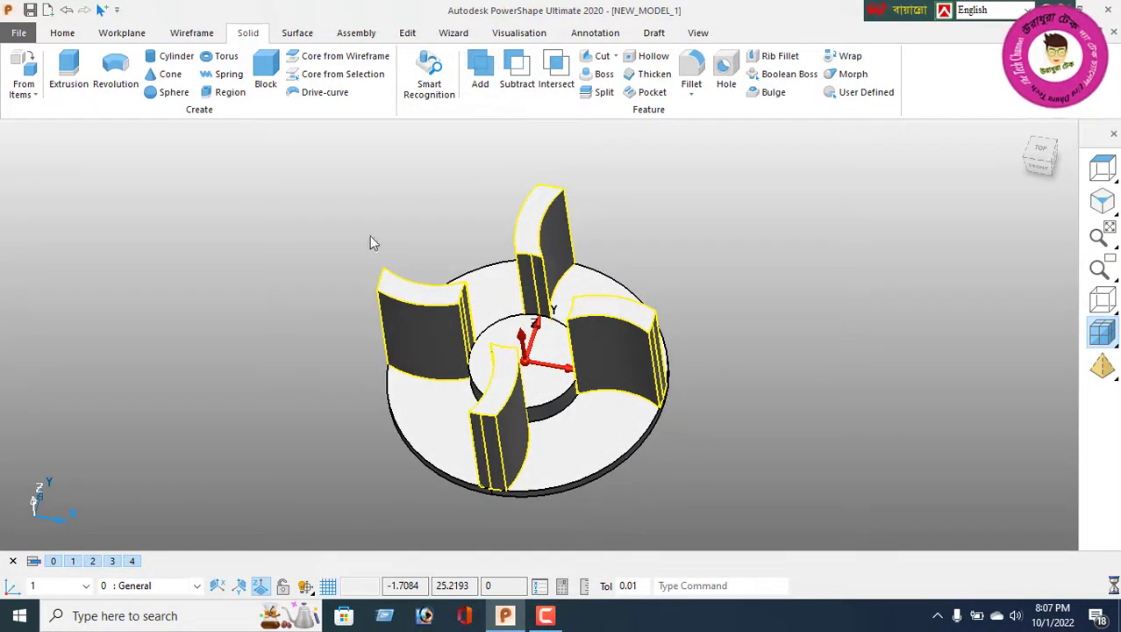
right_click(225, 238)
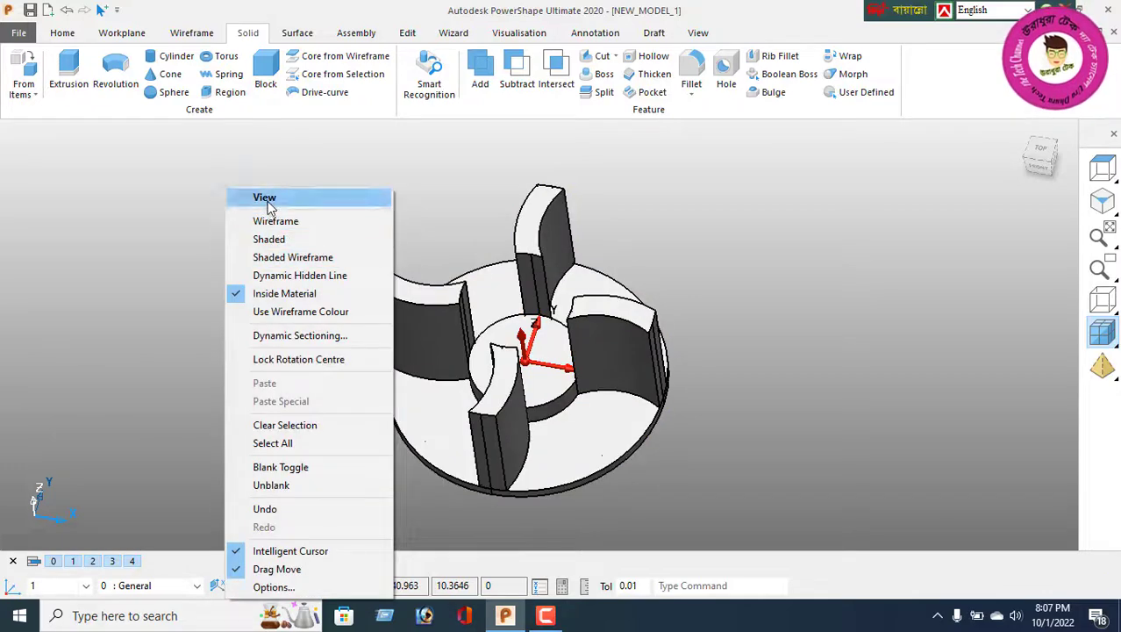
Step: Draw a six-sided polygon inside the hub circle, centred on the hub, using the centre point and edge midpoint method
click(267, 200)
middle_drag(390, 310, 532, 429)
middle_drag(543, 383, 533, 336)
mouse_move(514, 373)
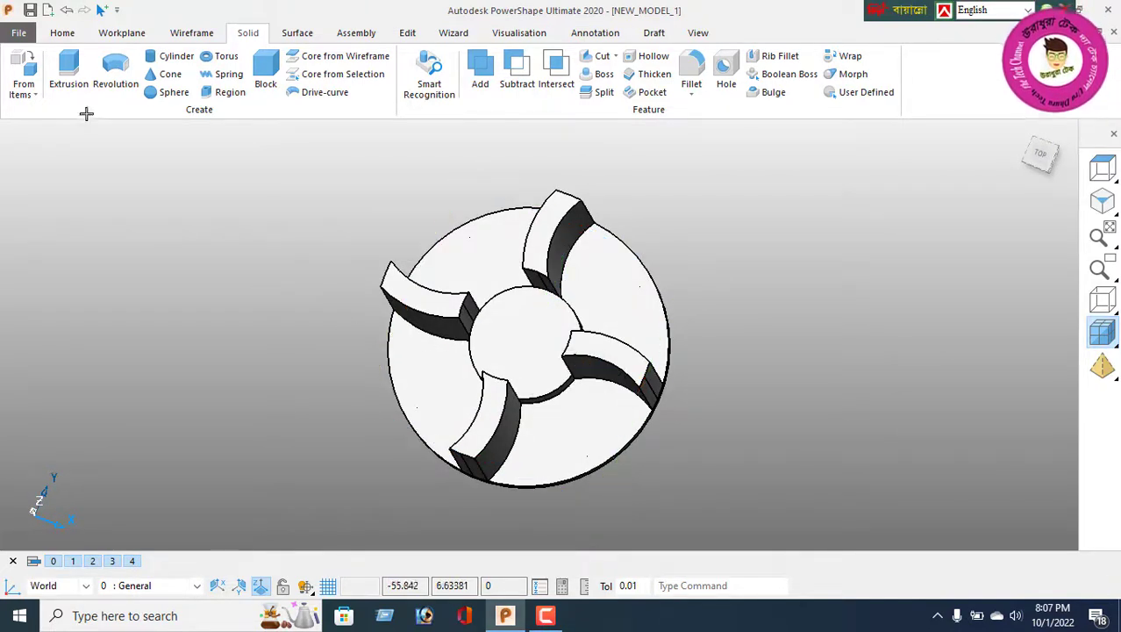
click(192, 35)
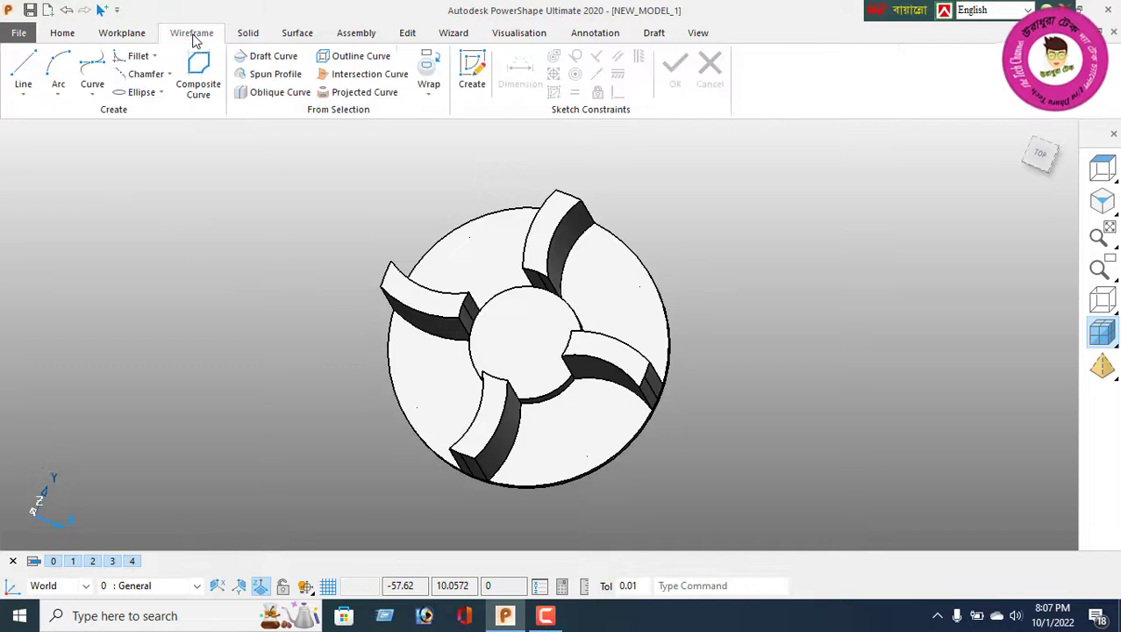
click(25, 96)
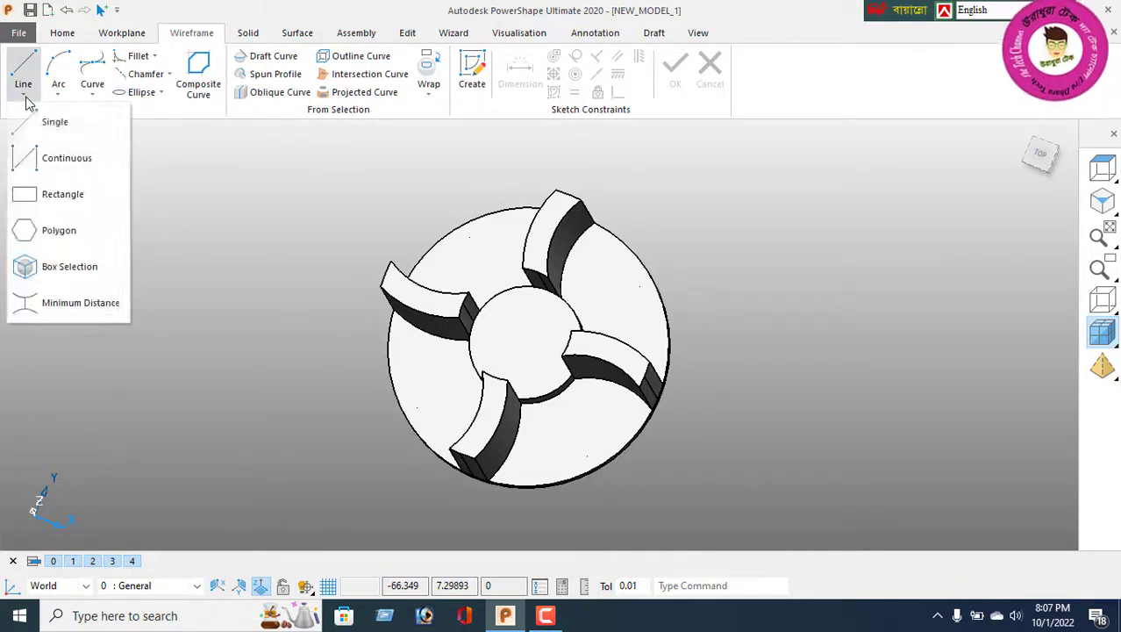
click(35, 231)
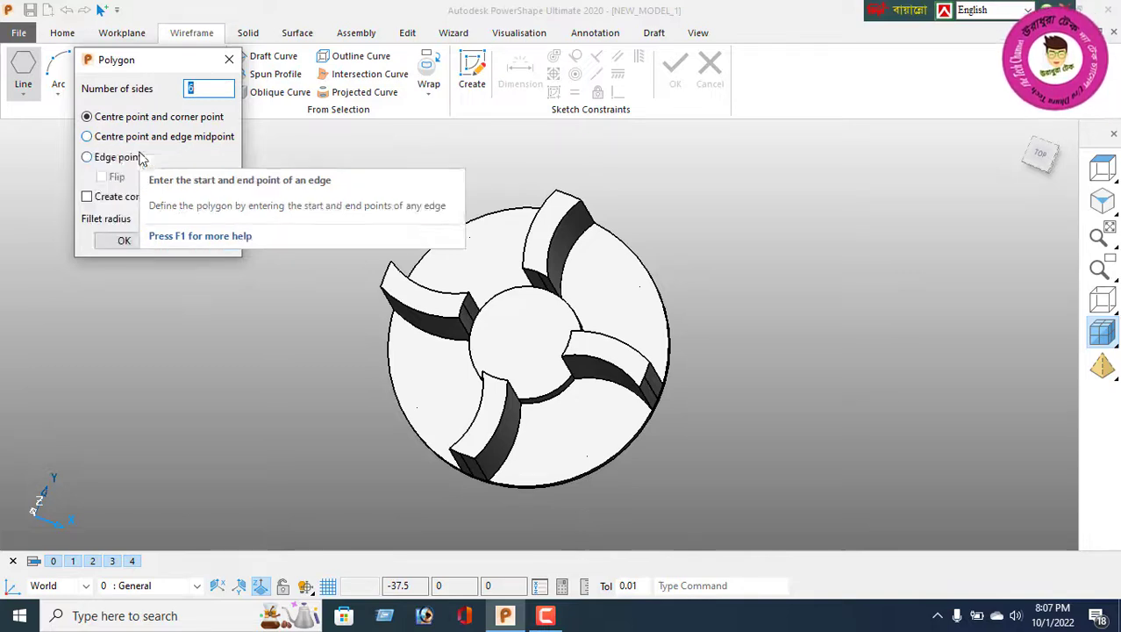
click(91, 141)
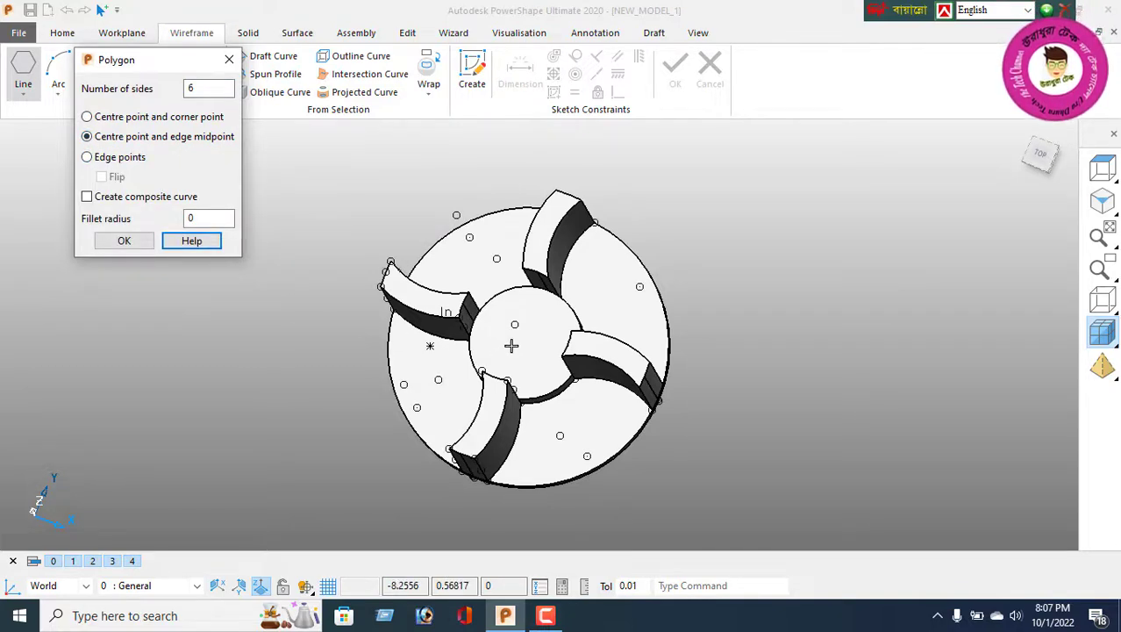
click(525, 343)
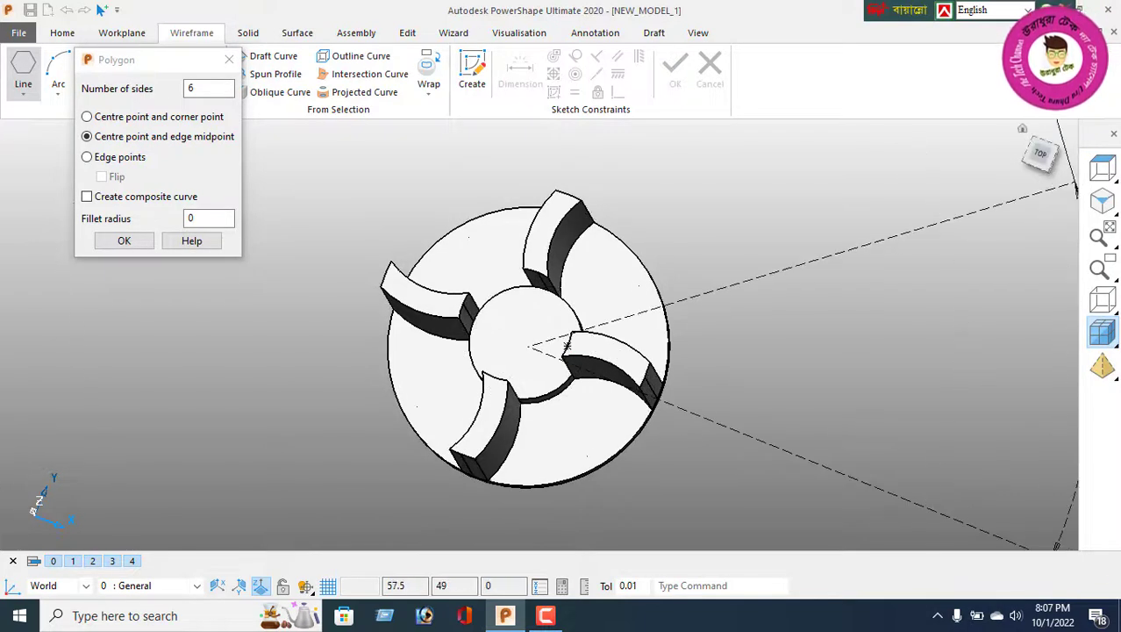
click(1105, 171)
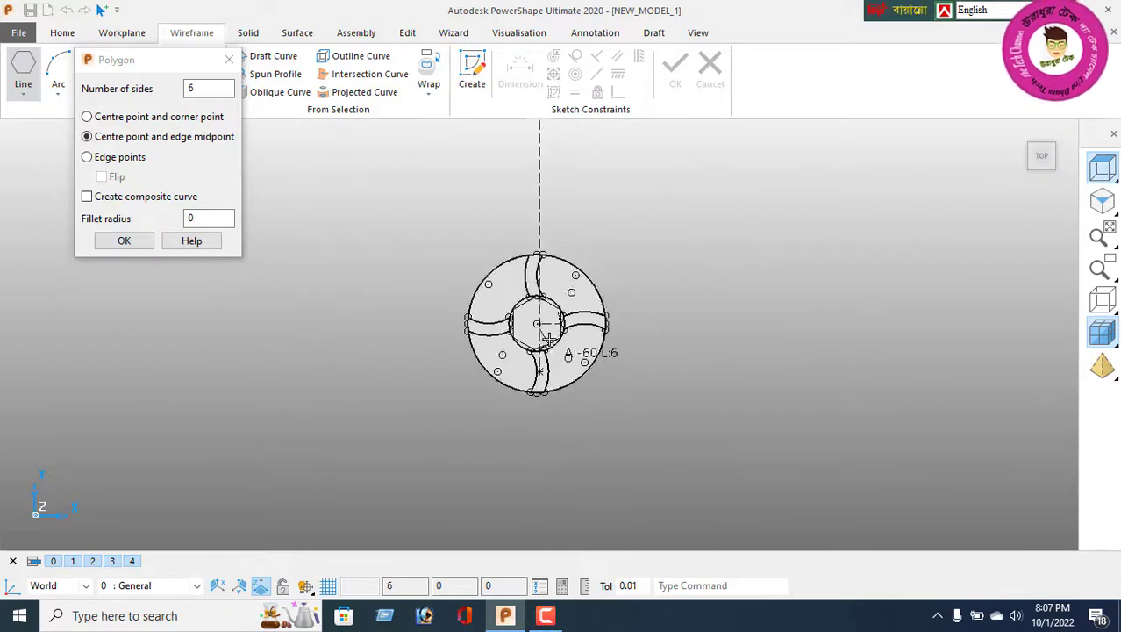
scroll(550, 330, up, 5)
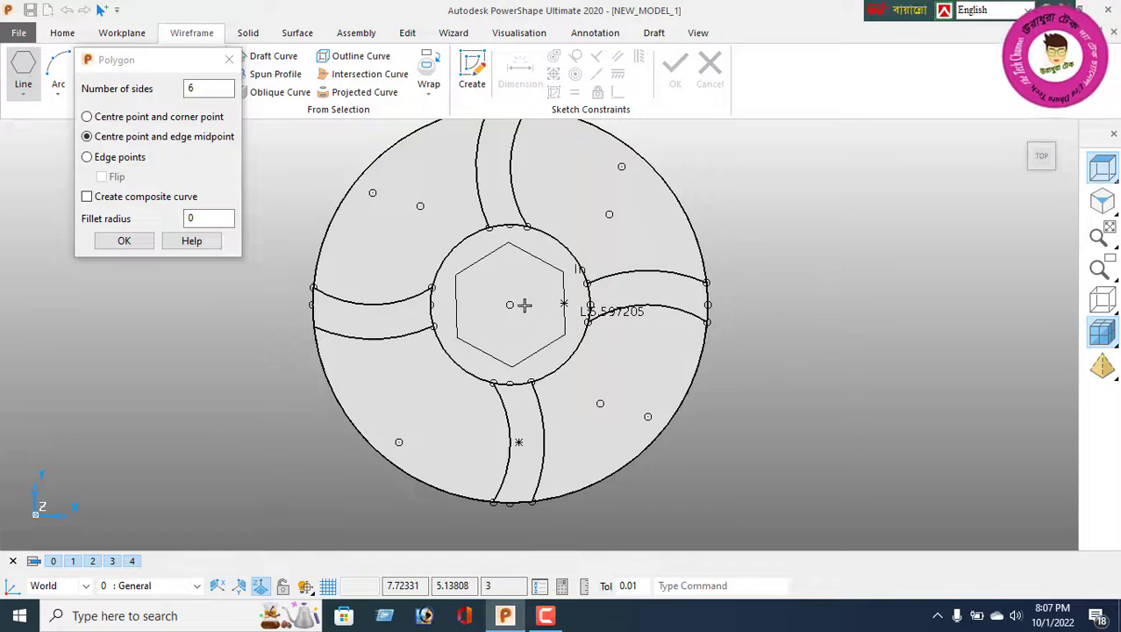
click(513, 307)
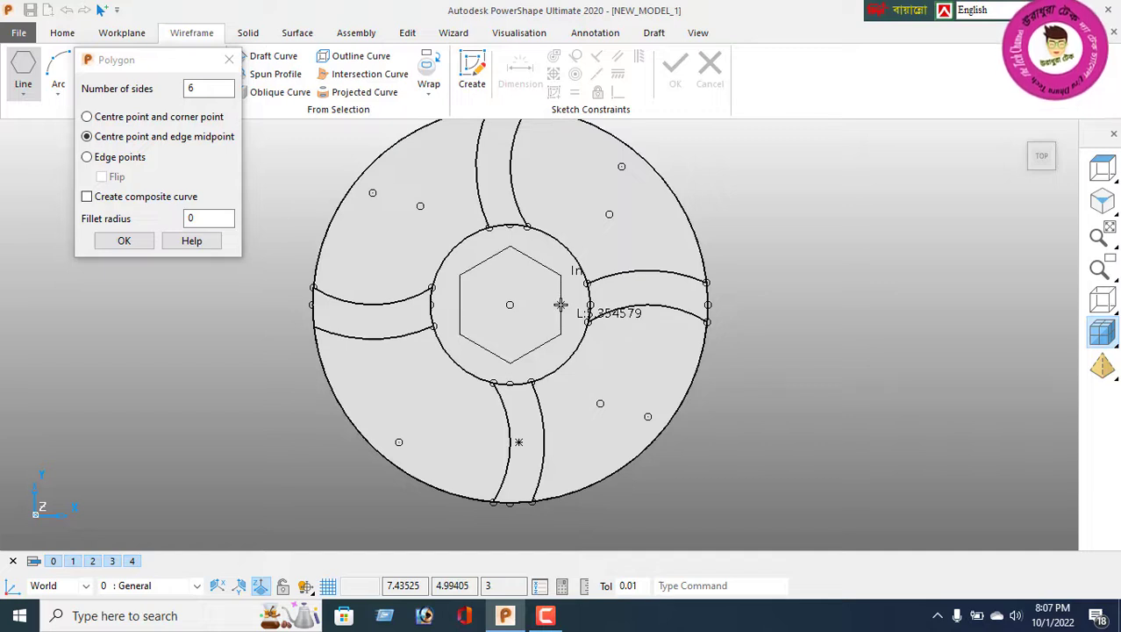
key(Return)
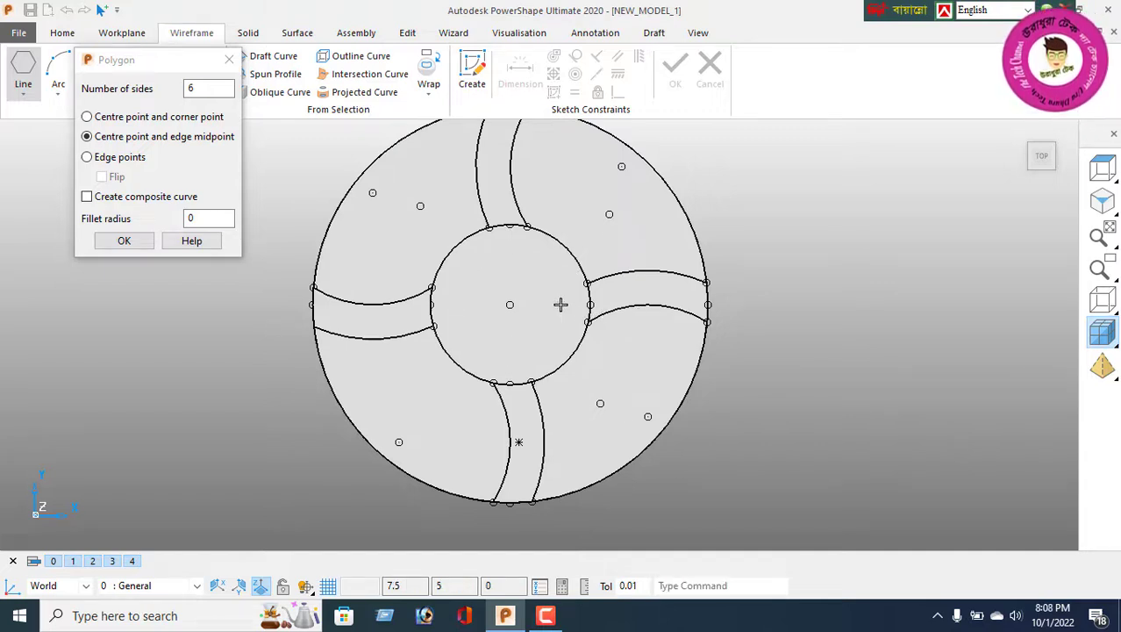
click(125, 243)
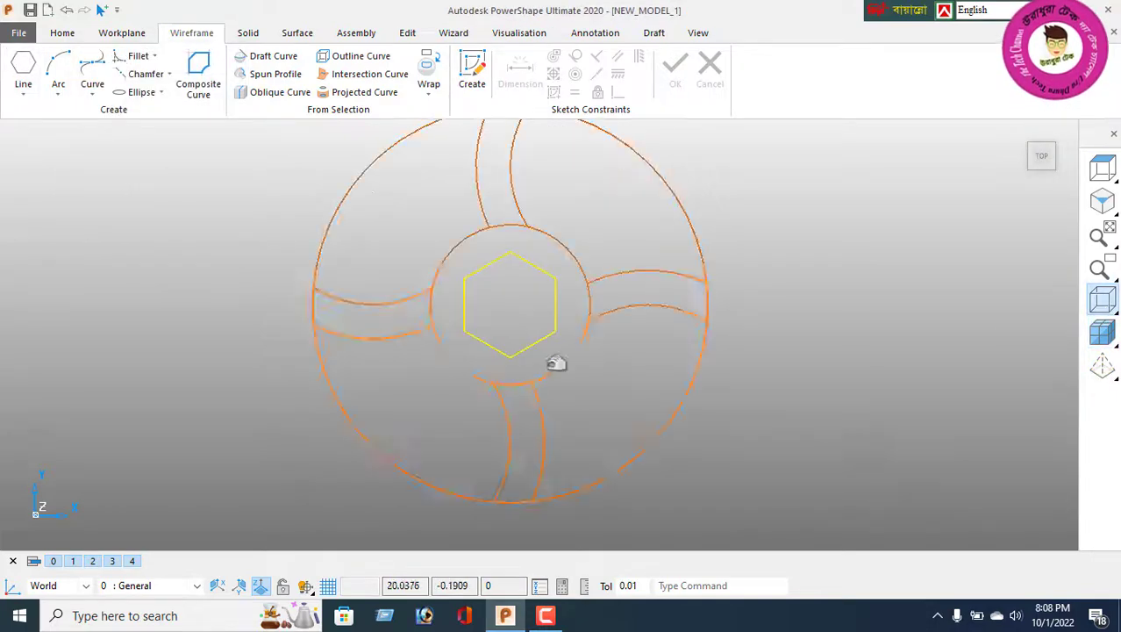
Step: Extrude the hexagon upward as a solid with a length of 20
middle_drag(557, 362, 550, 279)
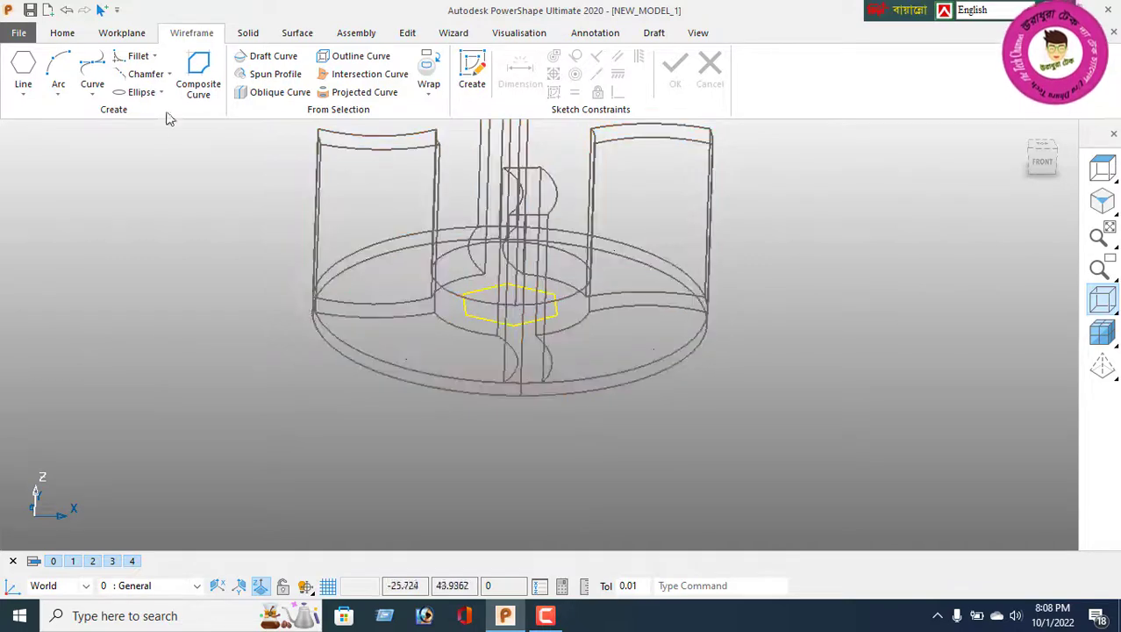
click(248, 33)
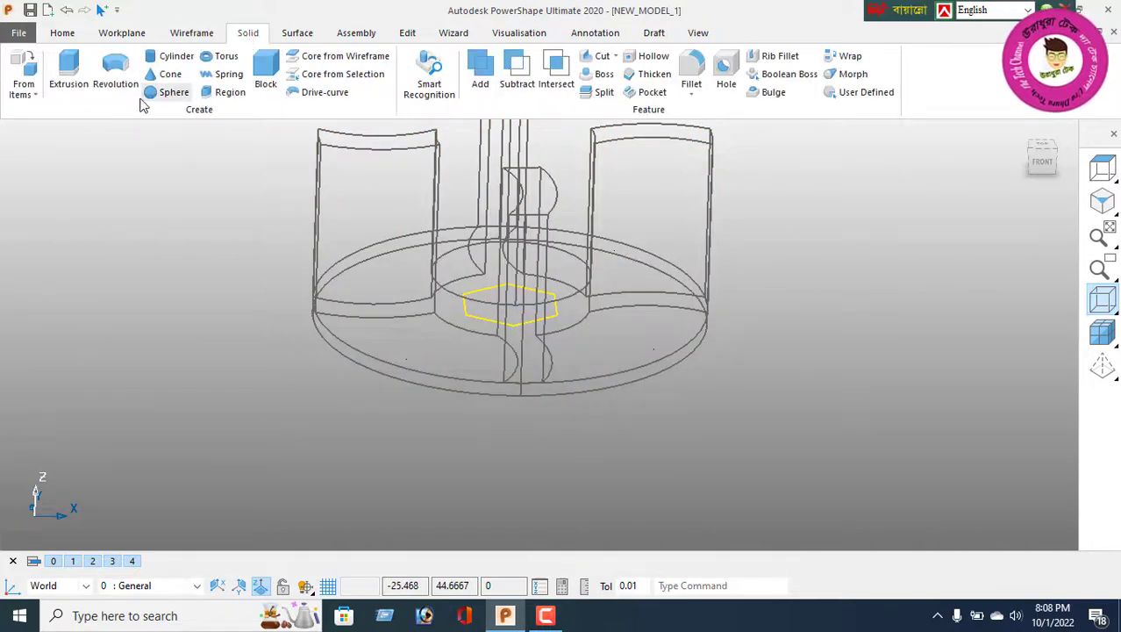
click(65, 79)
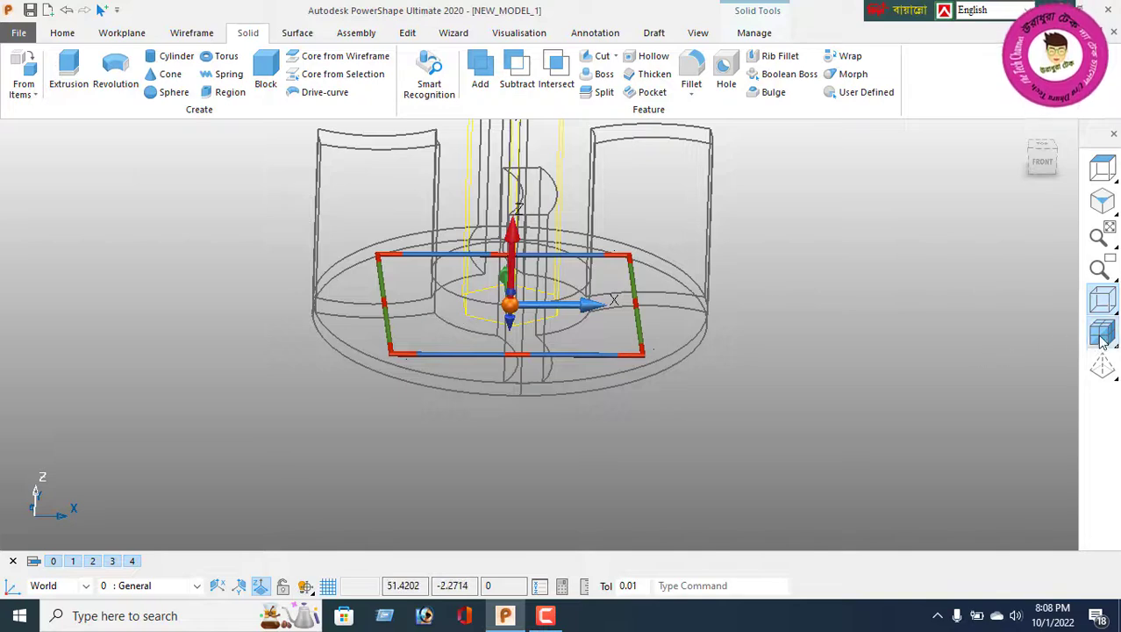
click(1103, 341)
mouse_move(520, 252)
middle_down()
mouse_move(480, 375)
mouse_move(511, 317)
mouse_move(533, 77)
middle_up()
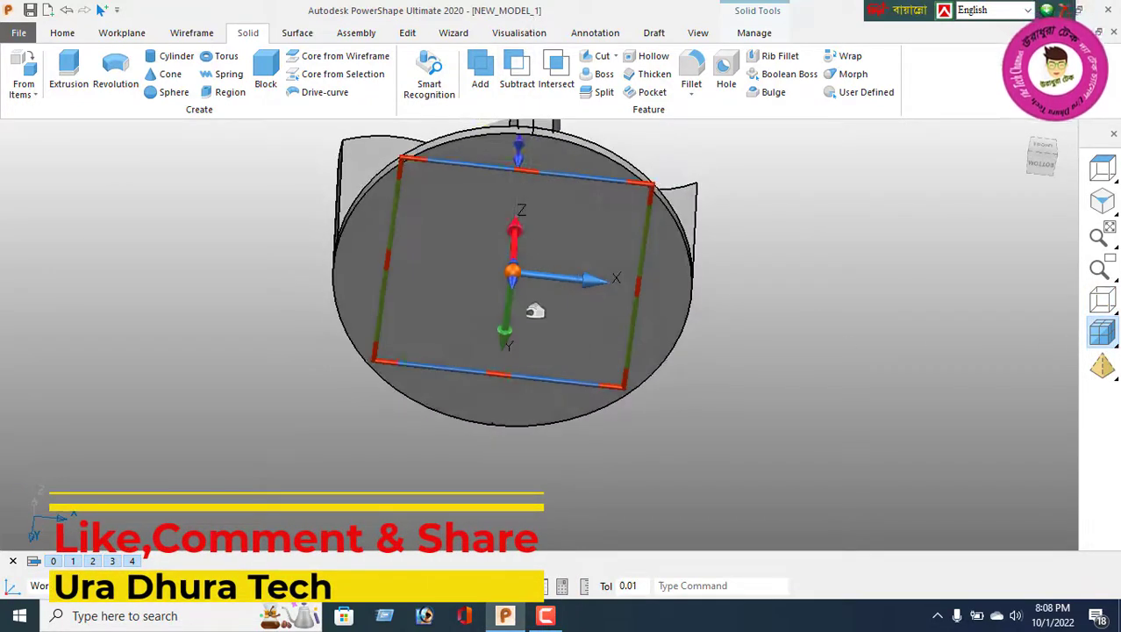
click(730, 334)
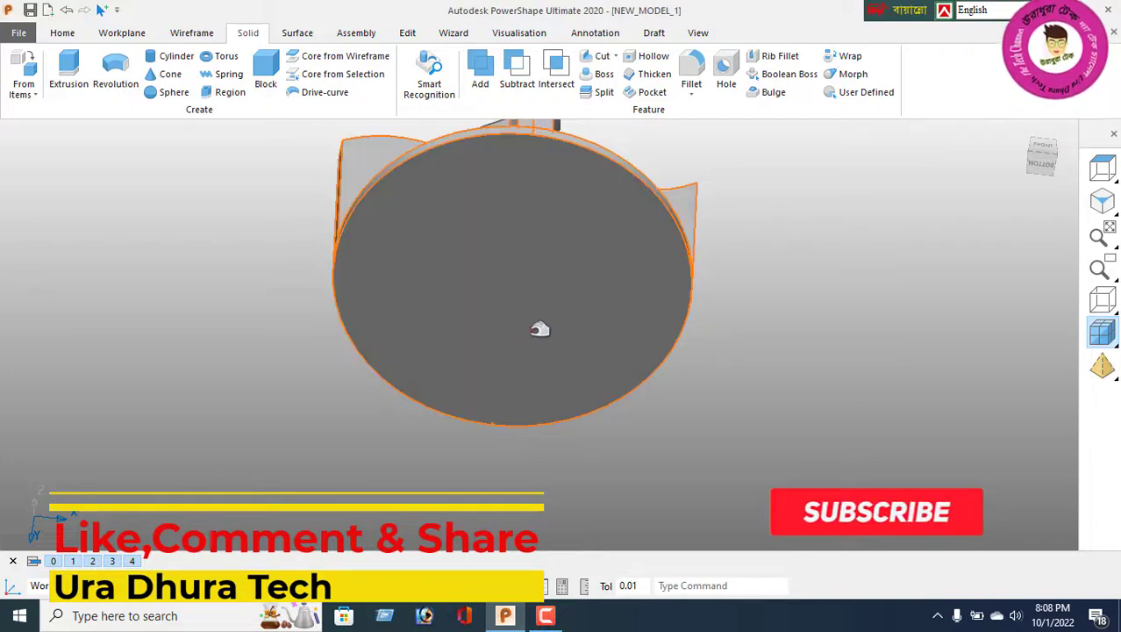
Step: Set the hexagonal extrusion to equal lengths in both directions so it passes through the base disc
middle_drag(540, 329, 493, 442)
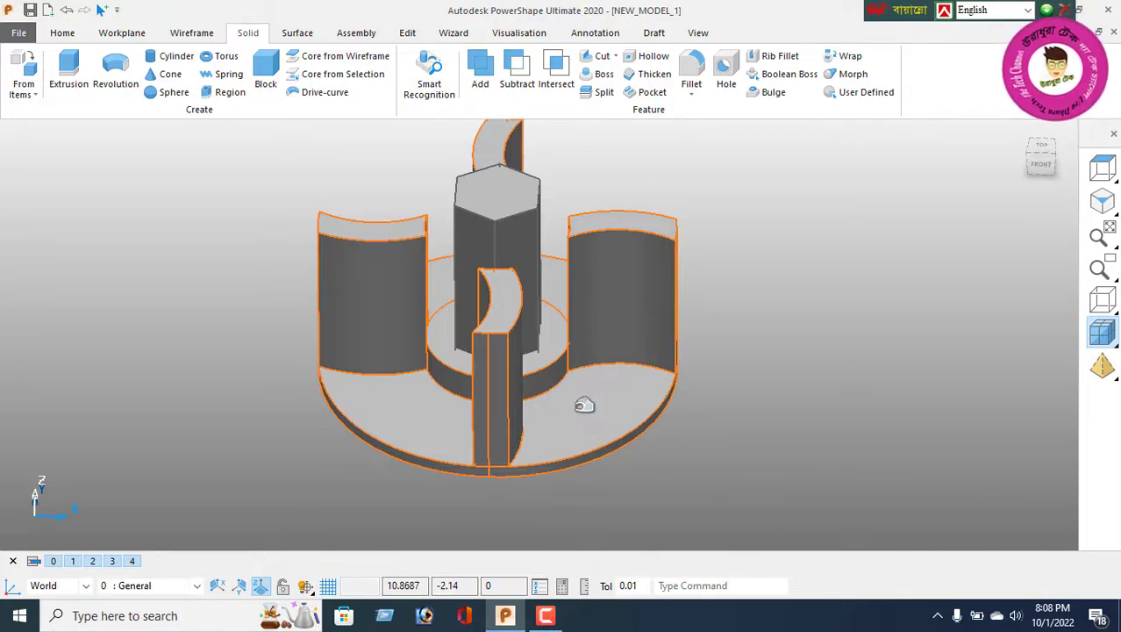
middle_drag(534, 475, 556, 451)
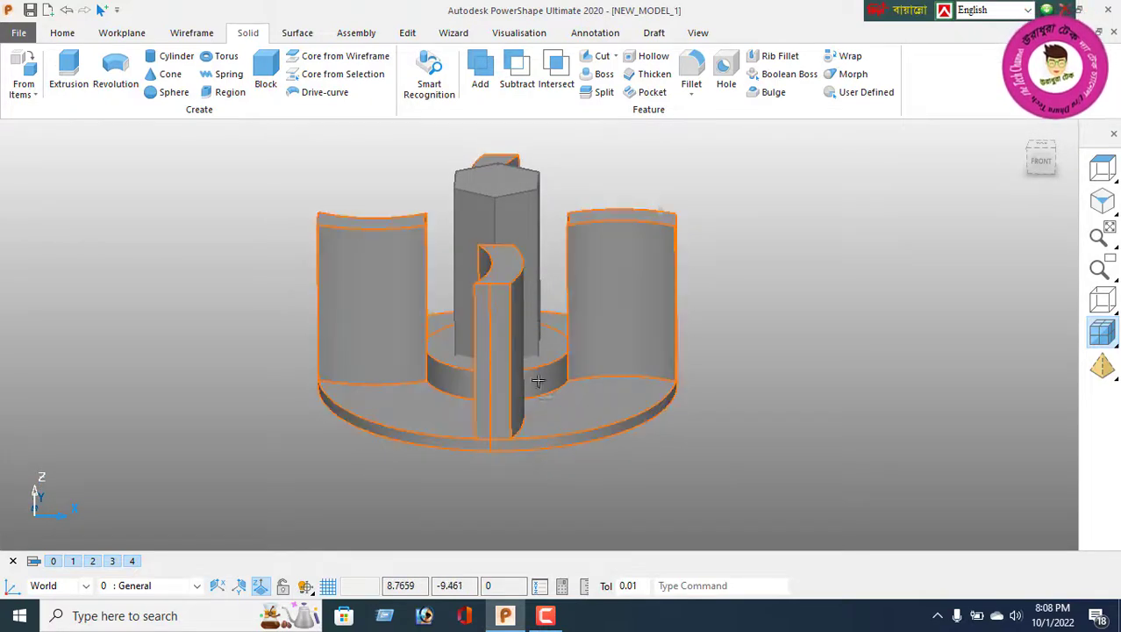
middle_drag(538, 379, 545, 175)
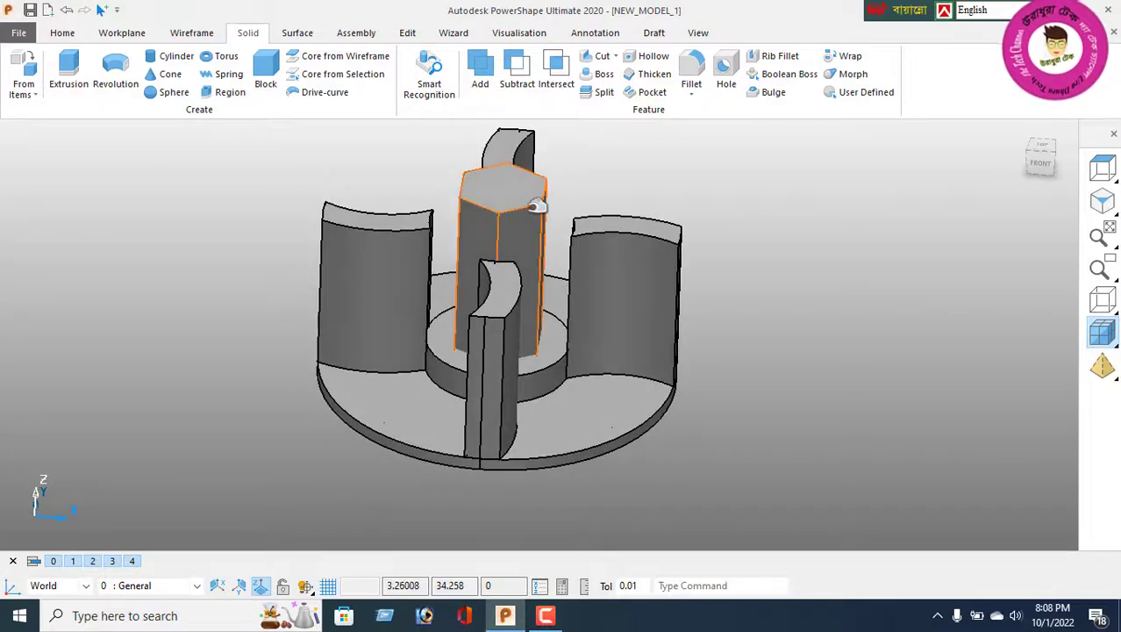
middle_drag(572, 430, 563, 339)
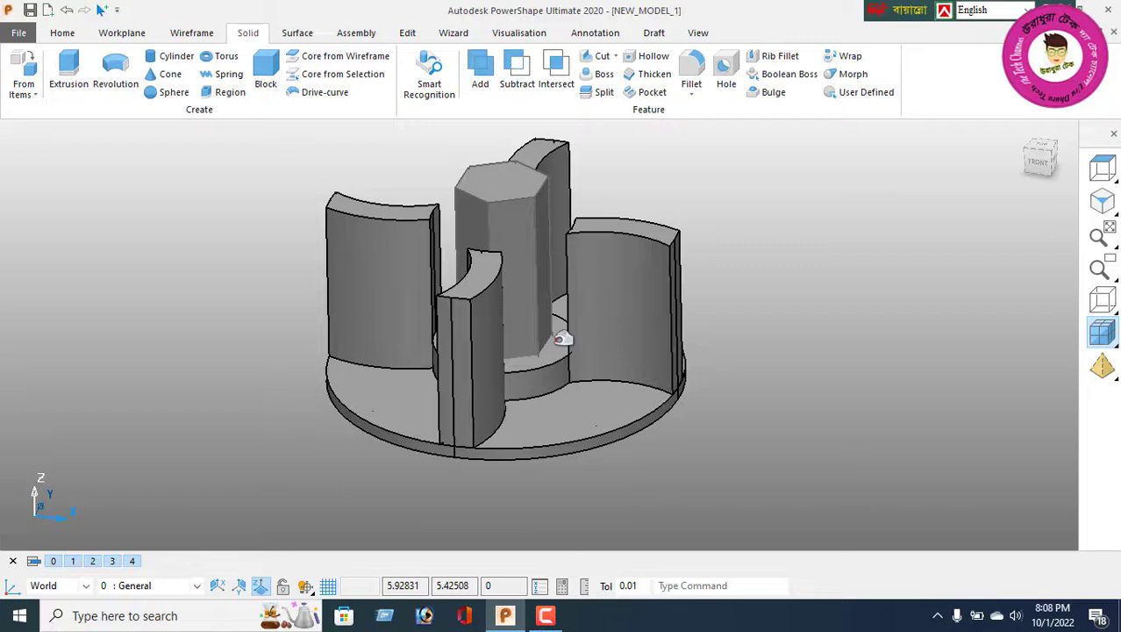
double_click(538, 273)
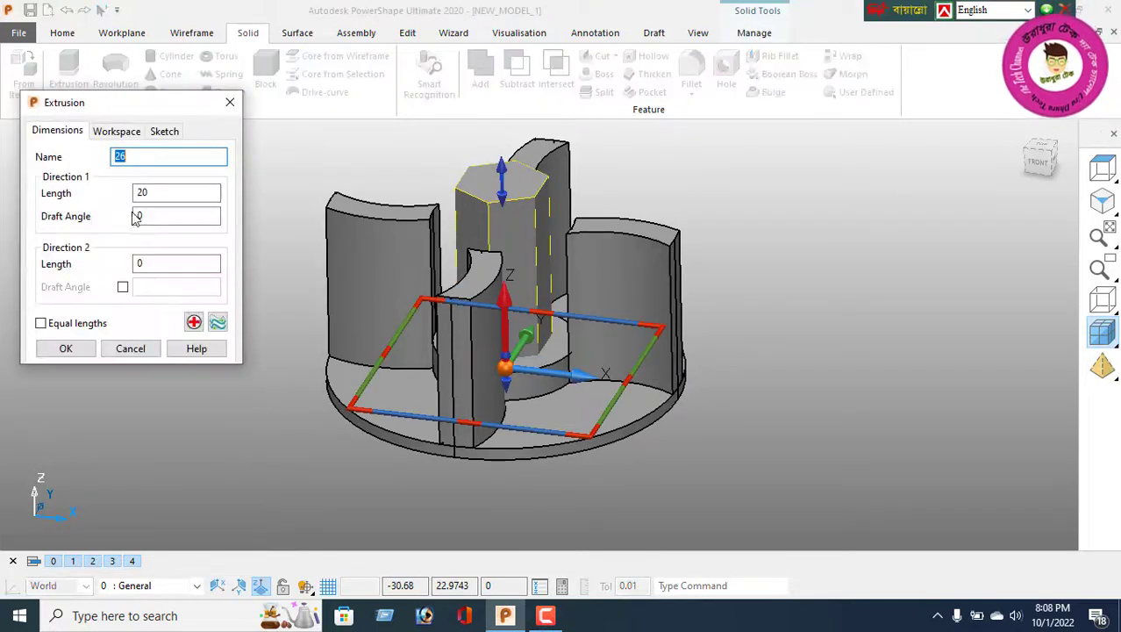
click(41, 323)
middle_drag(659, 438, 408, 391)
click(85, 351)
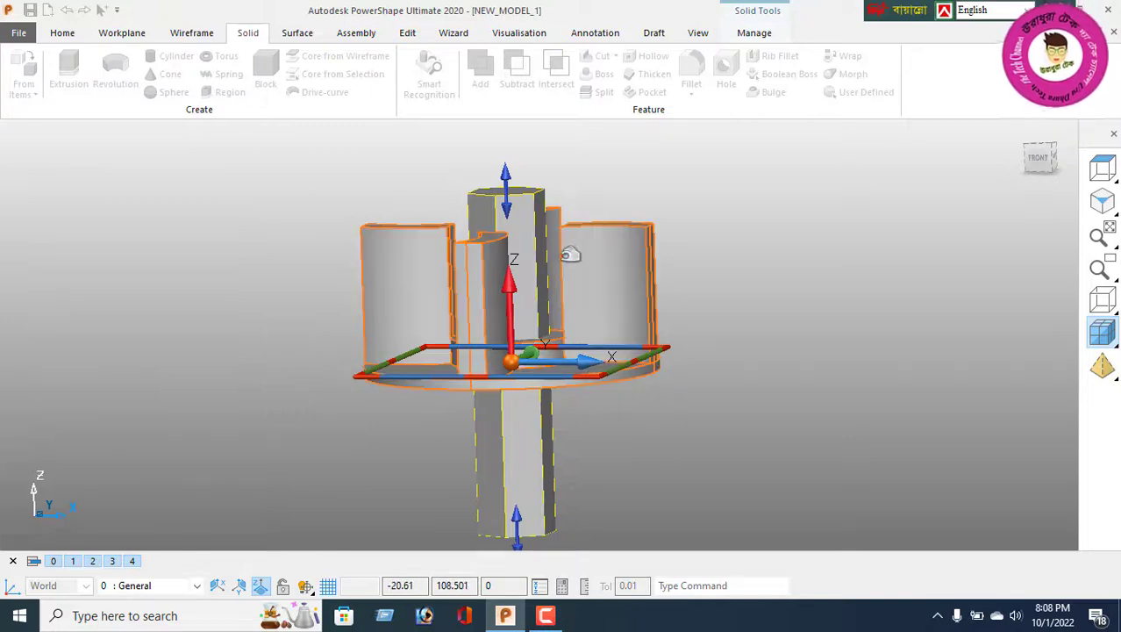
Step: Subtract the hexagonal prism from the bladed body to cut the hub hole
middle_drag(570, 254, 655, 423)
click(517, 76)
middle_drag(450, 365, 651, 323)
middle_drag(788, 308, 743, 380)
Step: Colour the whole impeller solid crimson pink and clear the selection
drag(521, 211, 961, 538)
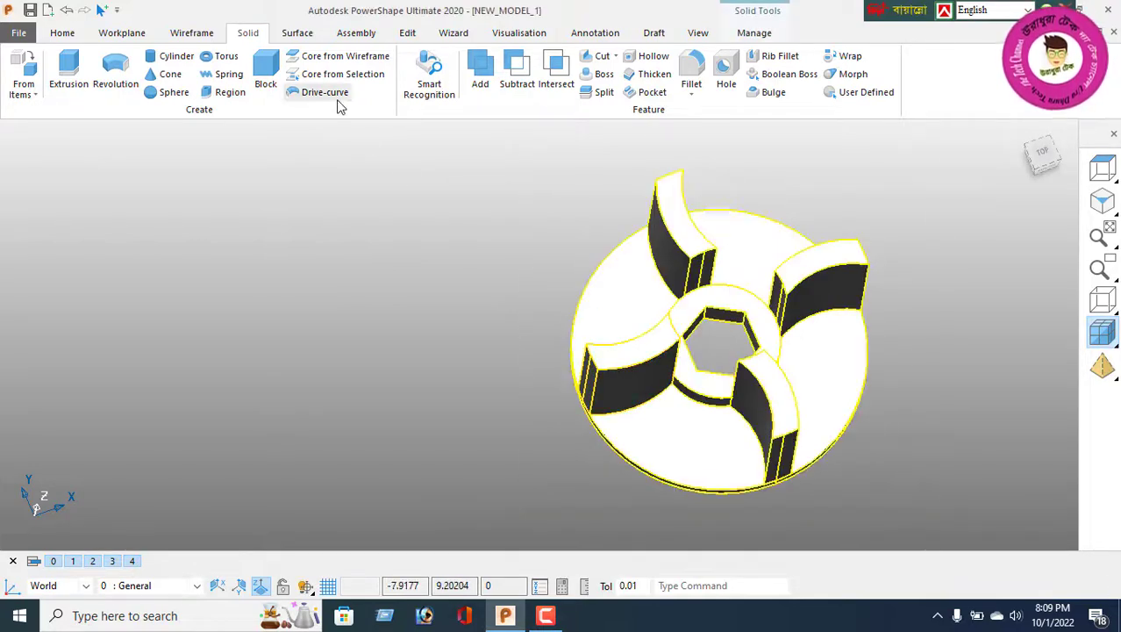
click(62, 32)
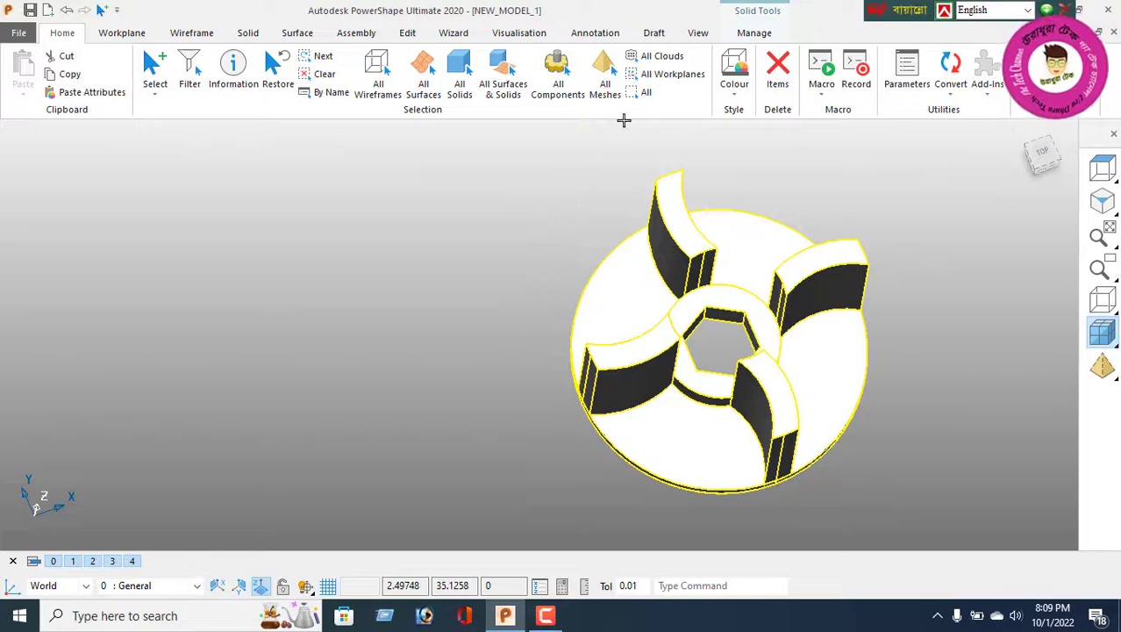
click(734, 94)
click(763, 130)
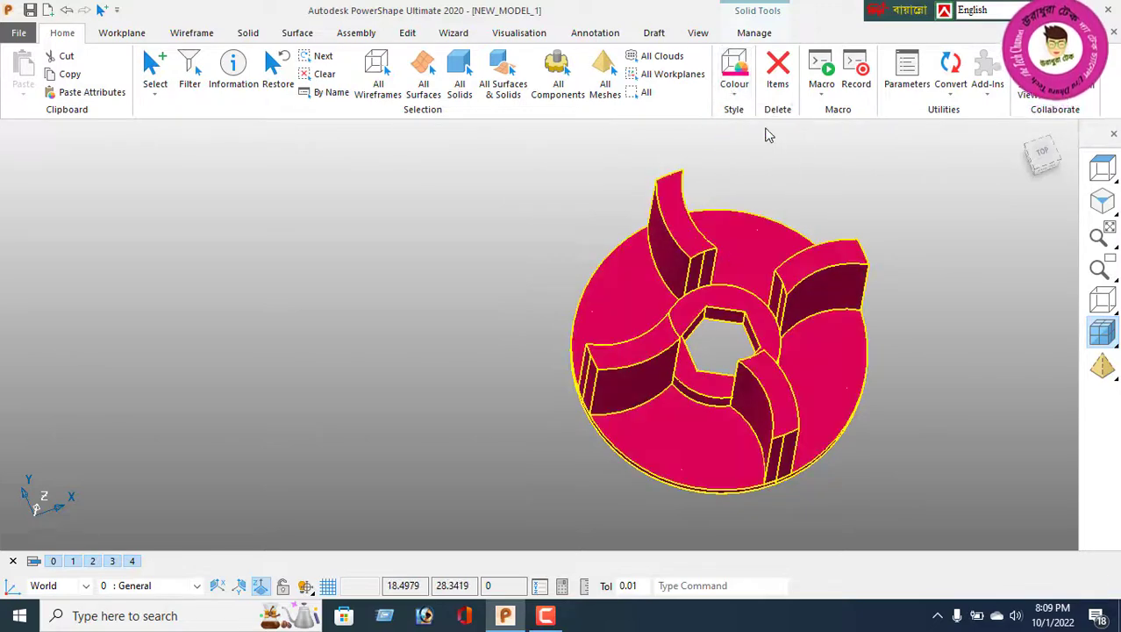
middle_drag(753, 309, 664, 317)
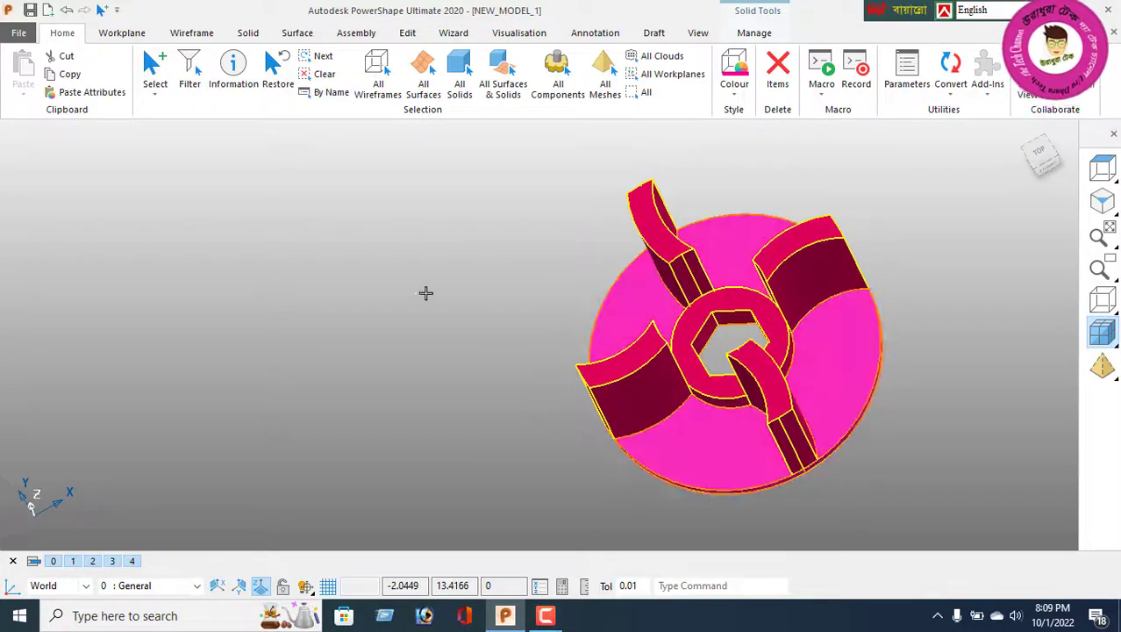
right_click(394, 242)
click(437, 201)
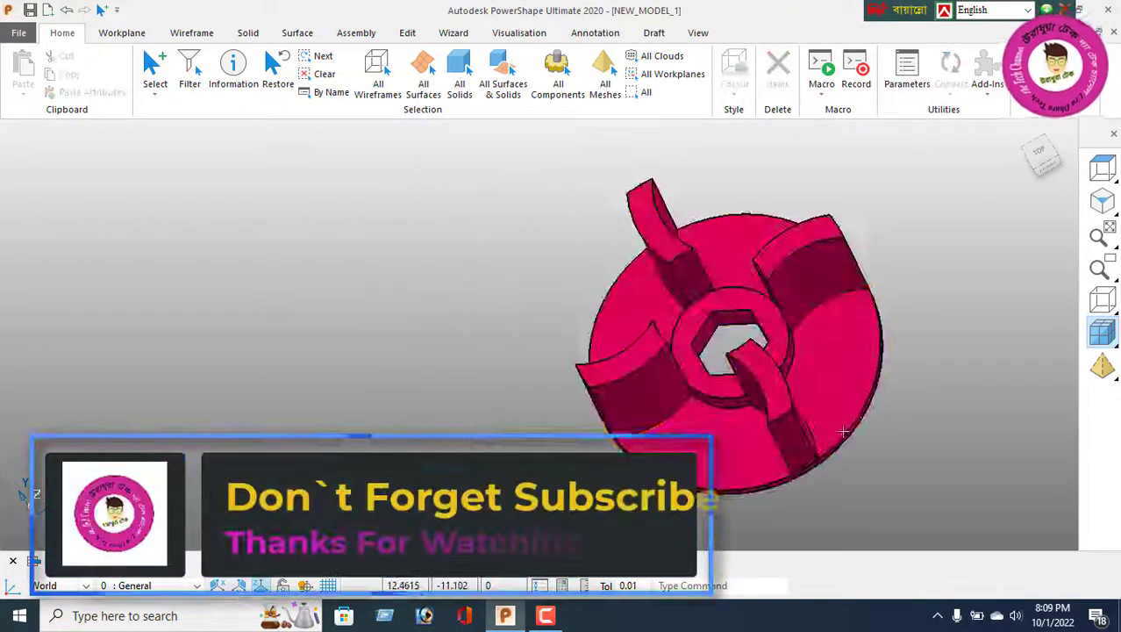
middle_drag(704, 362, 833, 393)
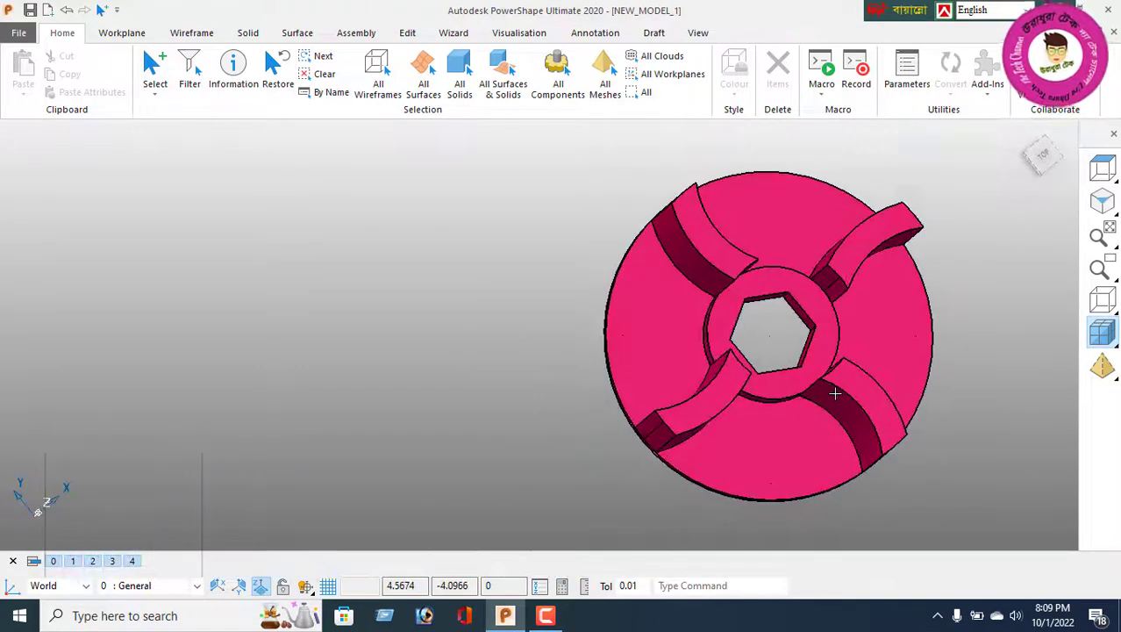
shift+middle_drag(522, 359, 599, 359)
middle_drag(847, 353, 809, 369)
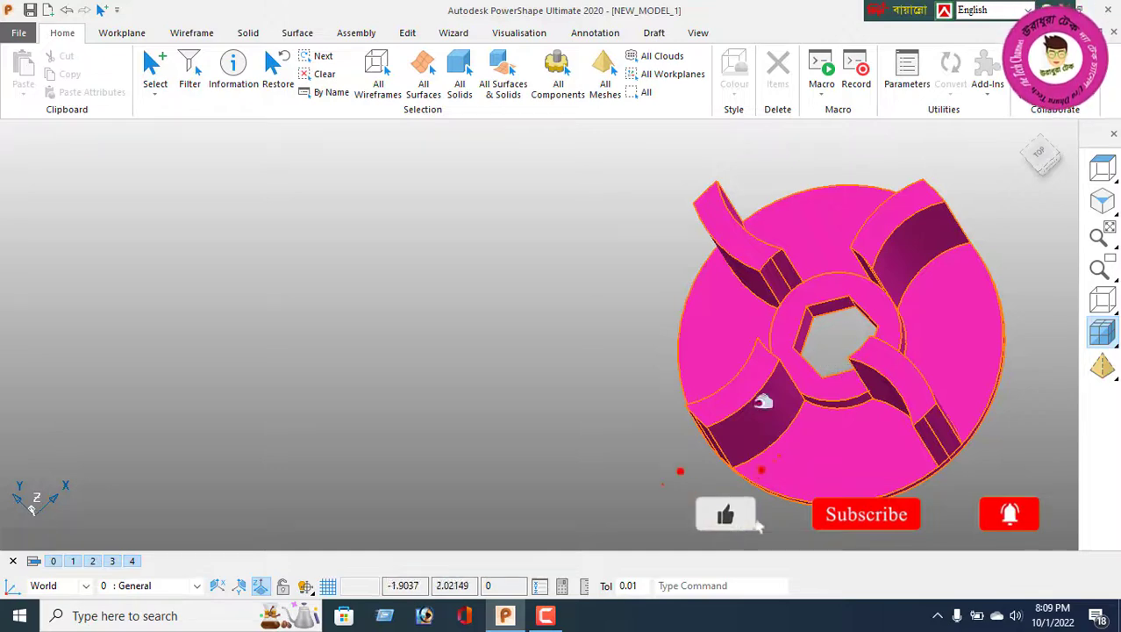
middle_drag(764, 350, 837, 338)
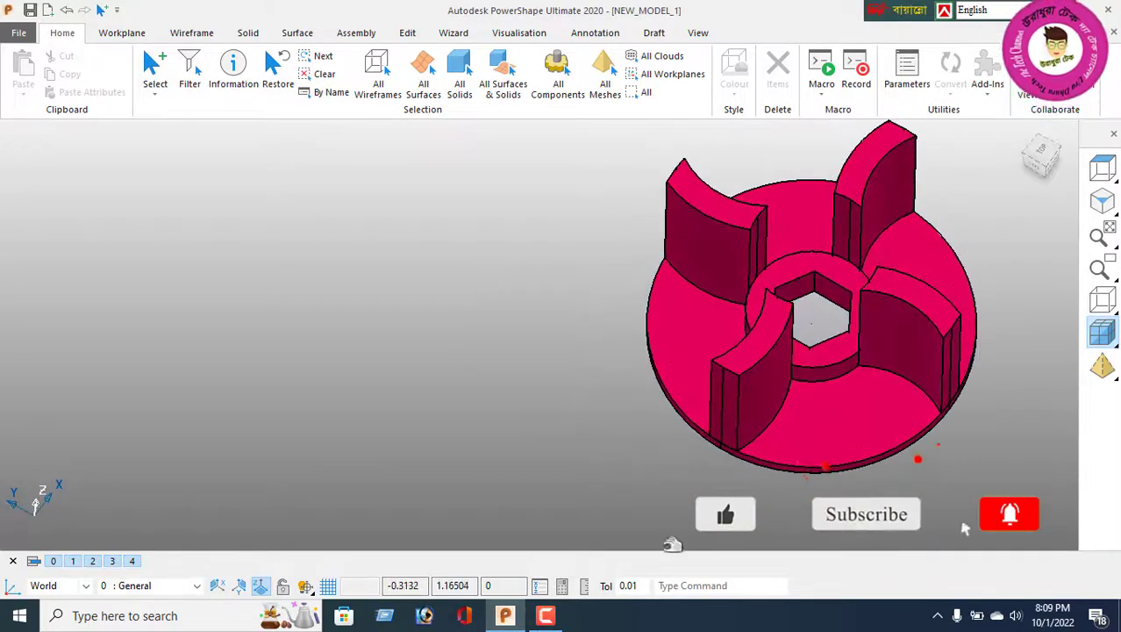
shift+middle_drag(669, 453, 707, 490)
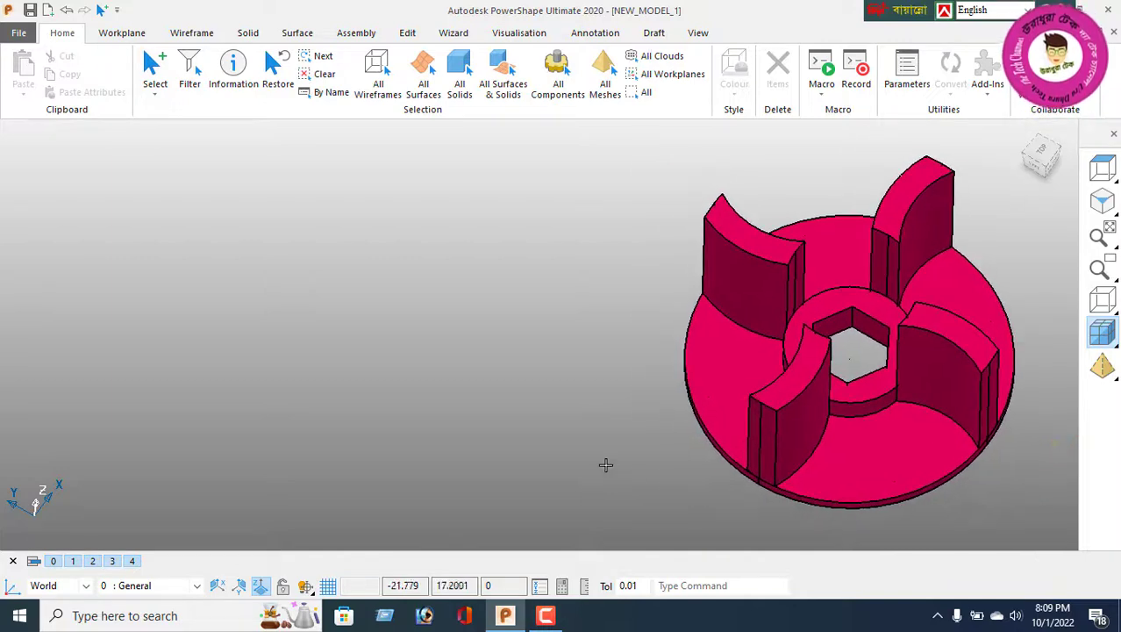